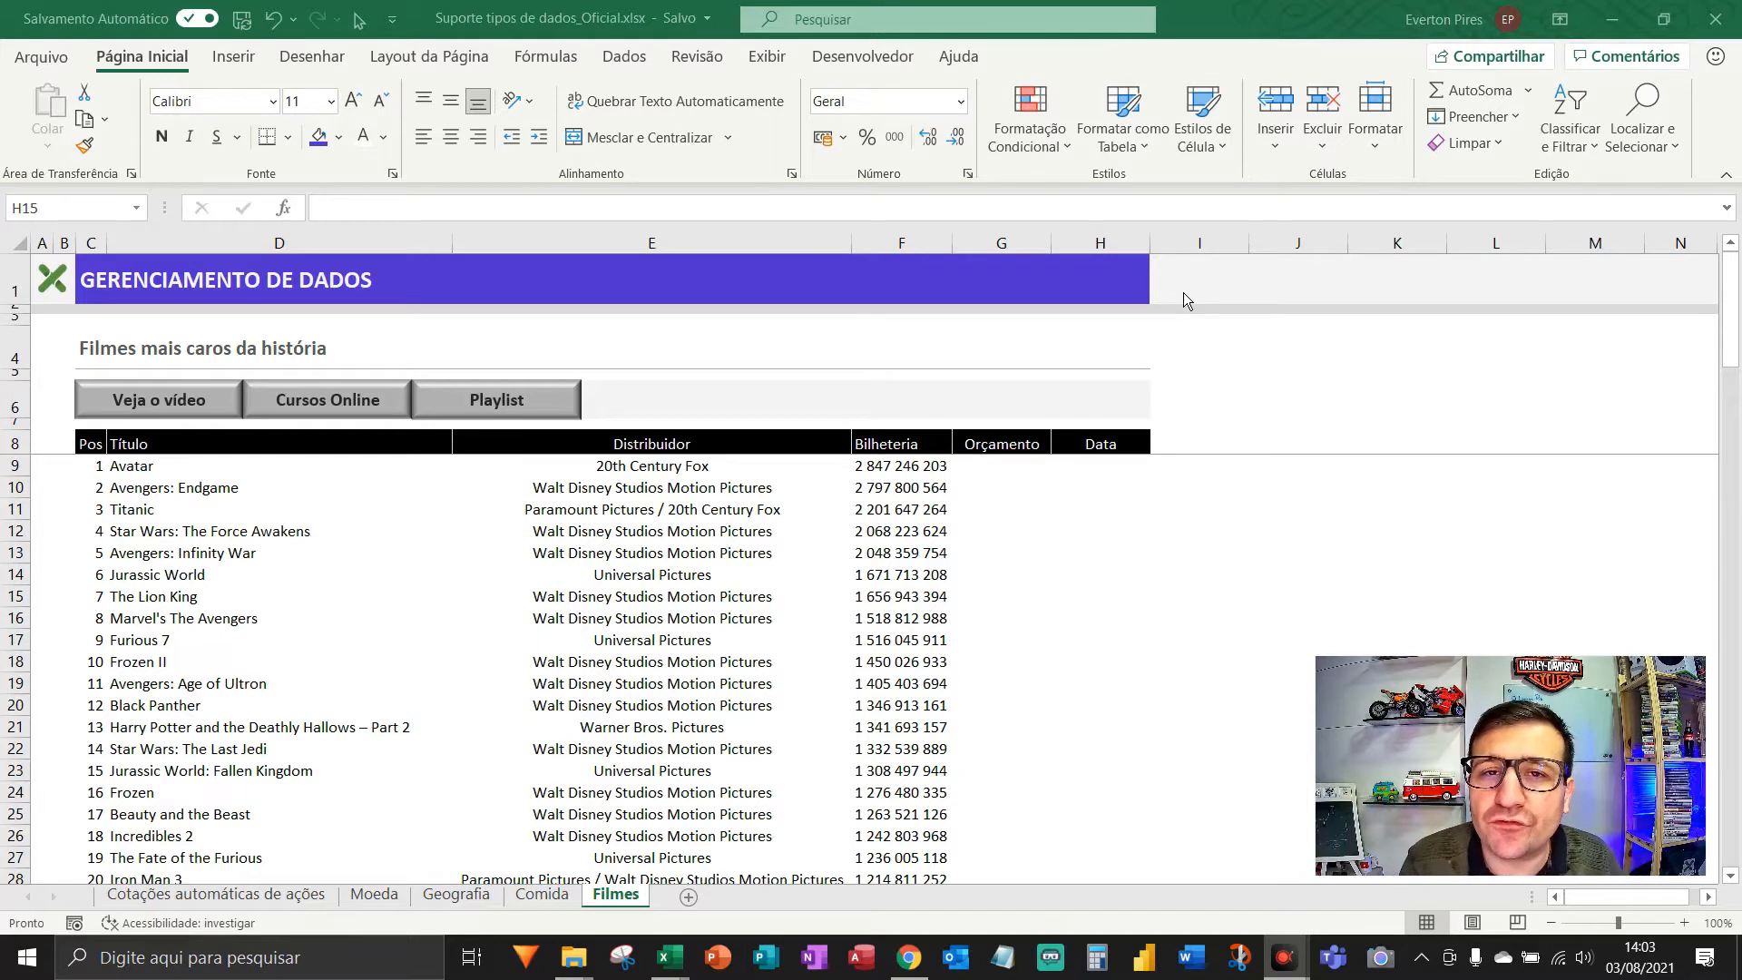
- Examine the gallery of available data types, including the Wolfram film type, and close it without applying any
{"action": "left_click", "coordinate": [625, 56]}
{"action": "left_click", "coordinate": [782, 156]}
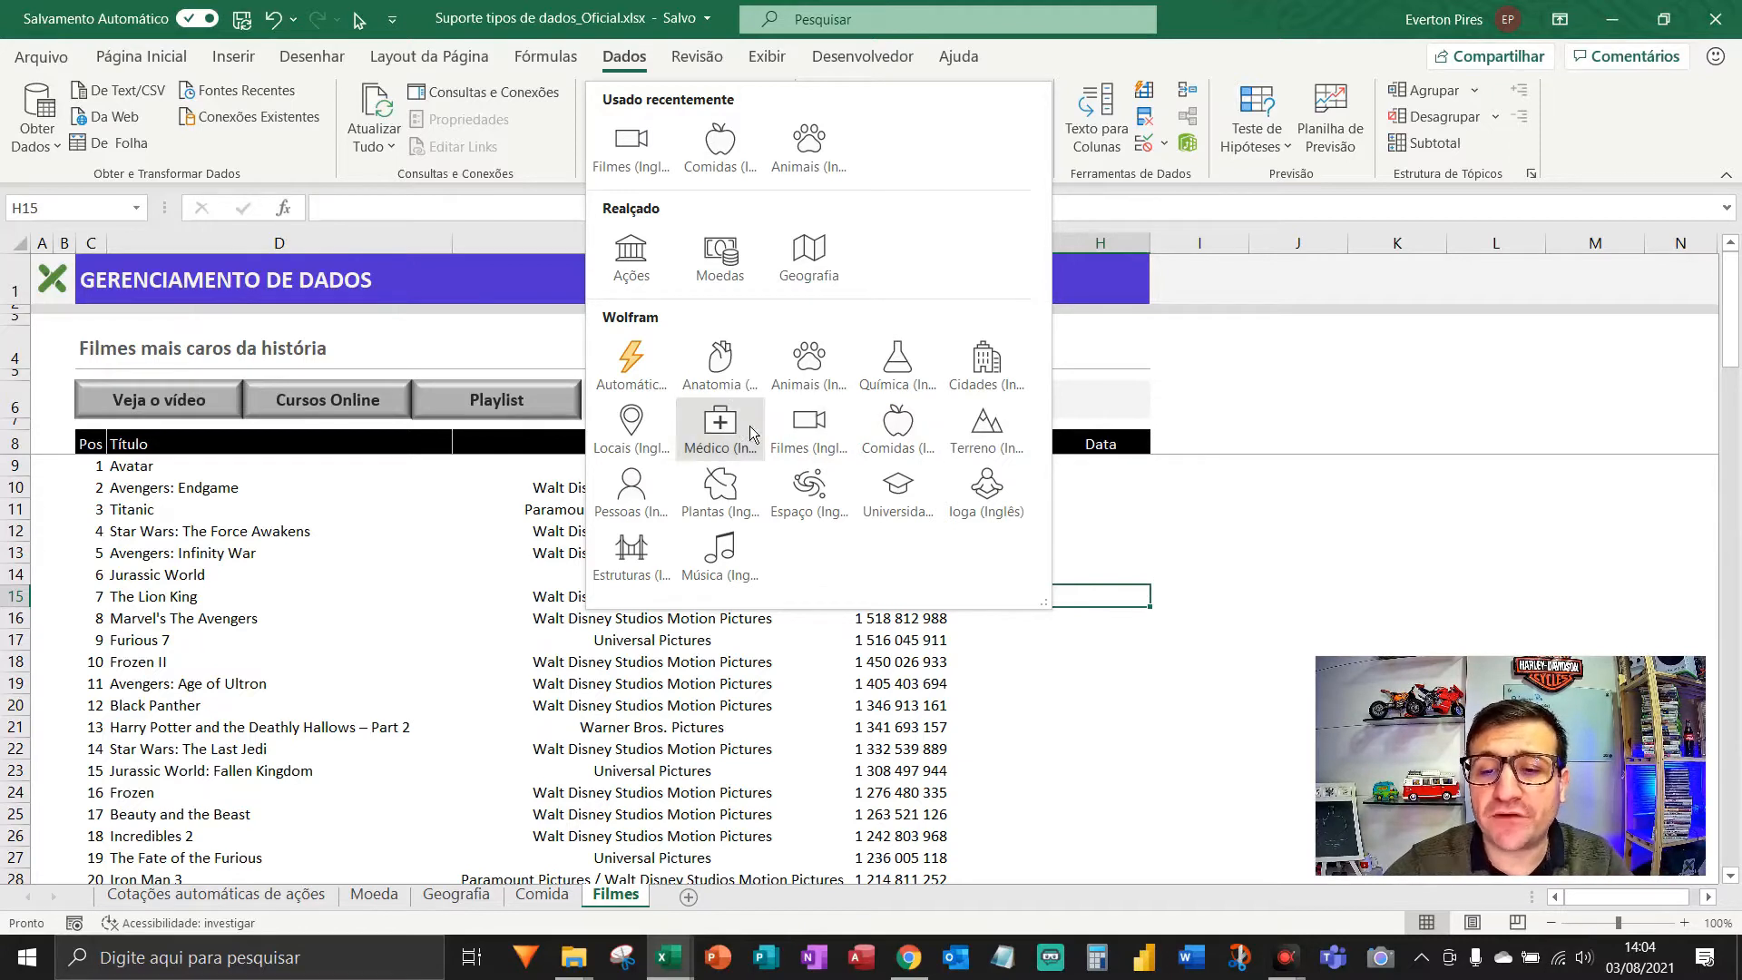
{"action": "key", "text": "F5"}
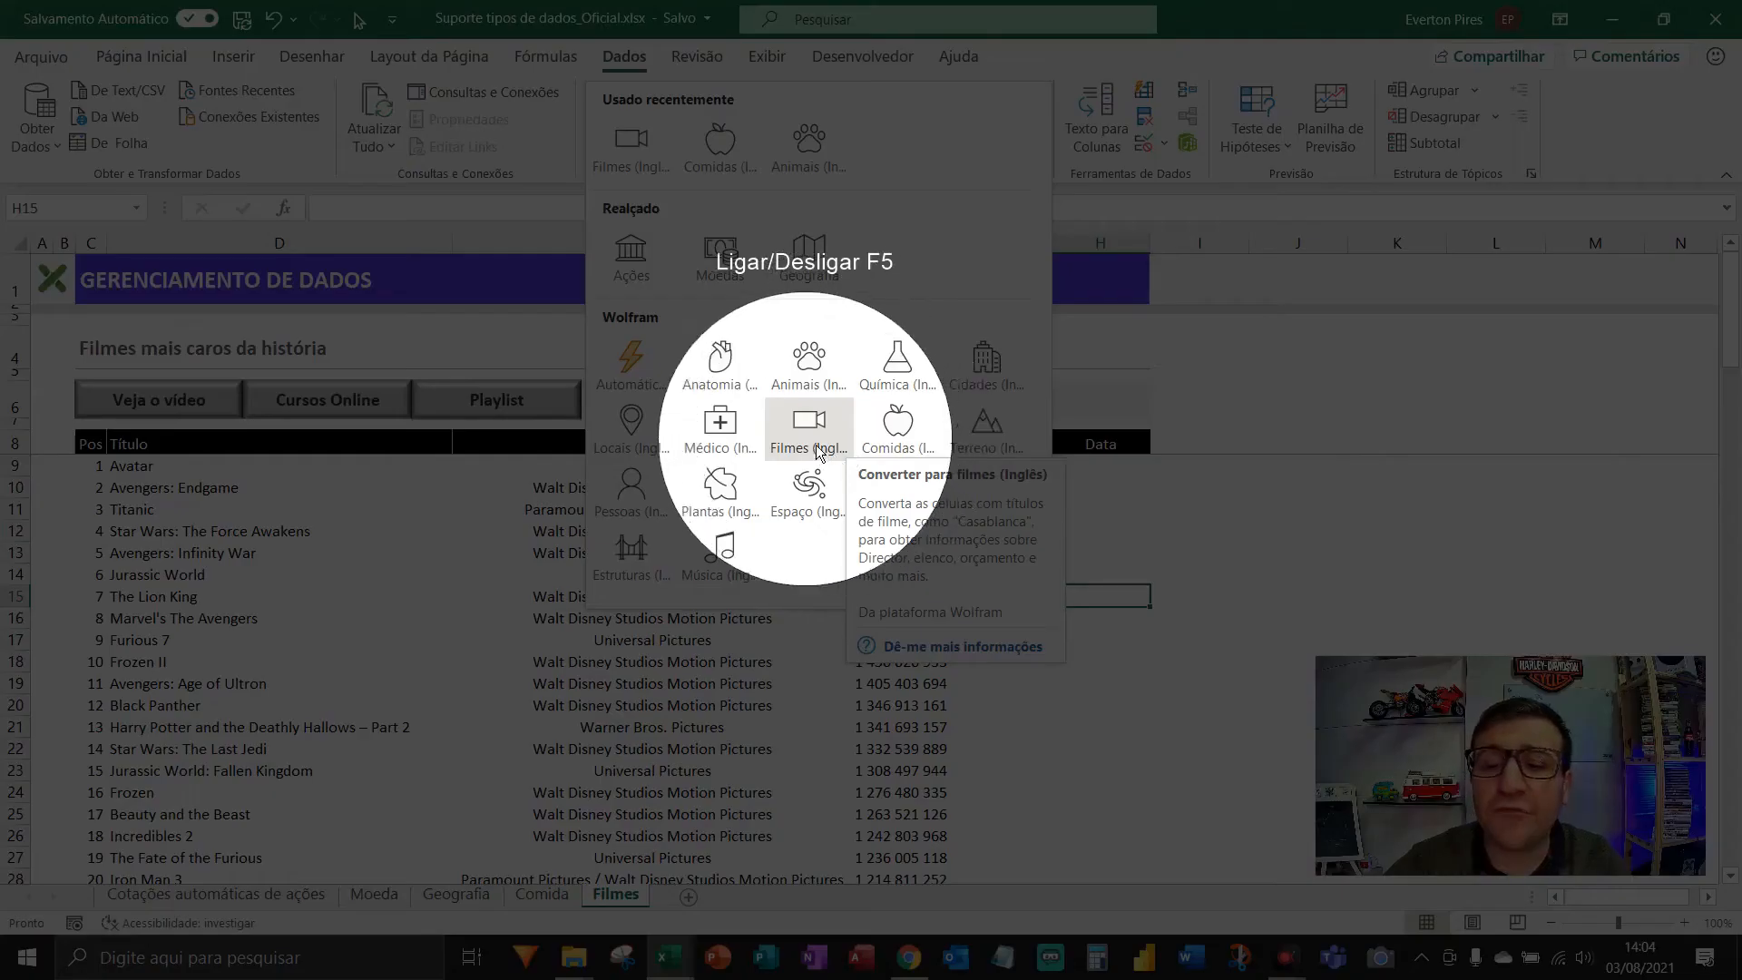
{"action": "key", "text": "F5"}
{"action": "left_click", "coordinate": [1293, 432]}
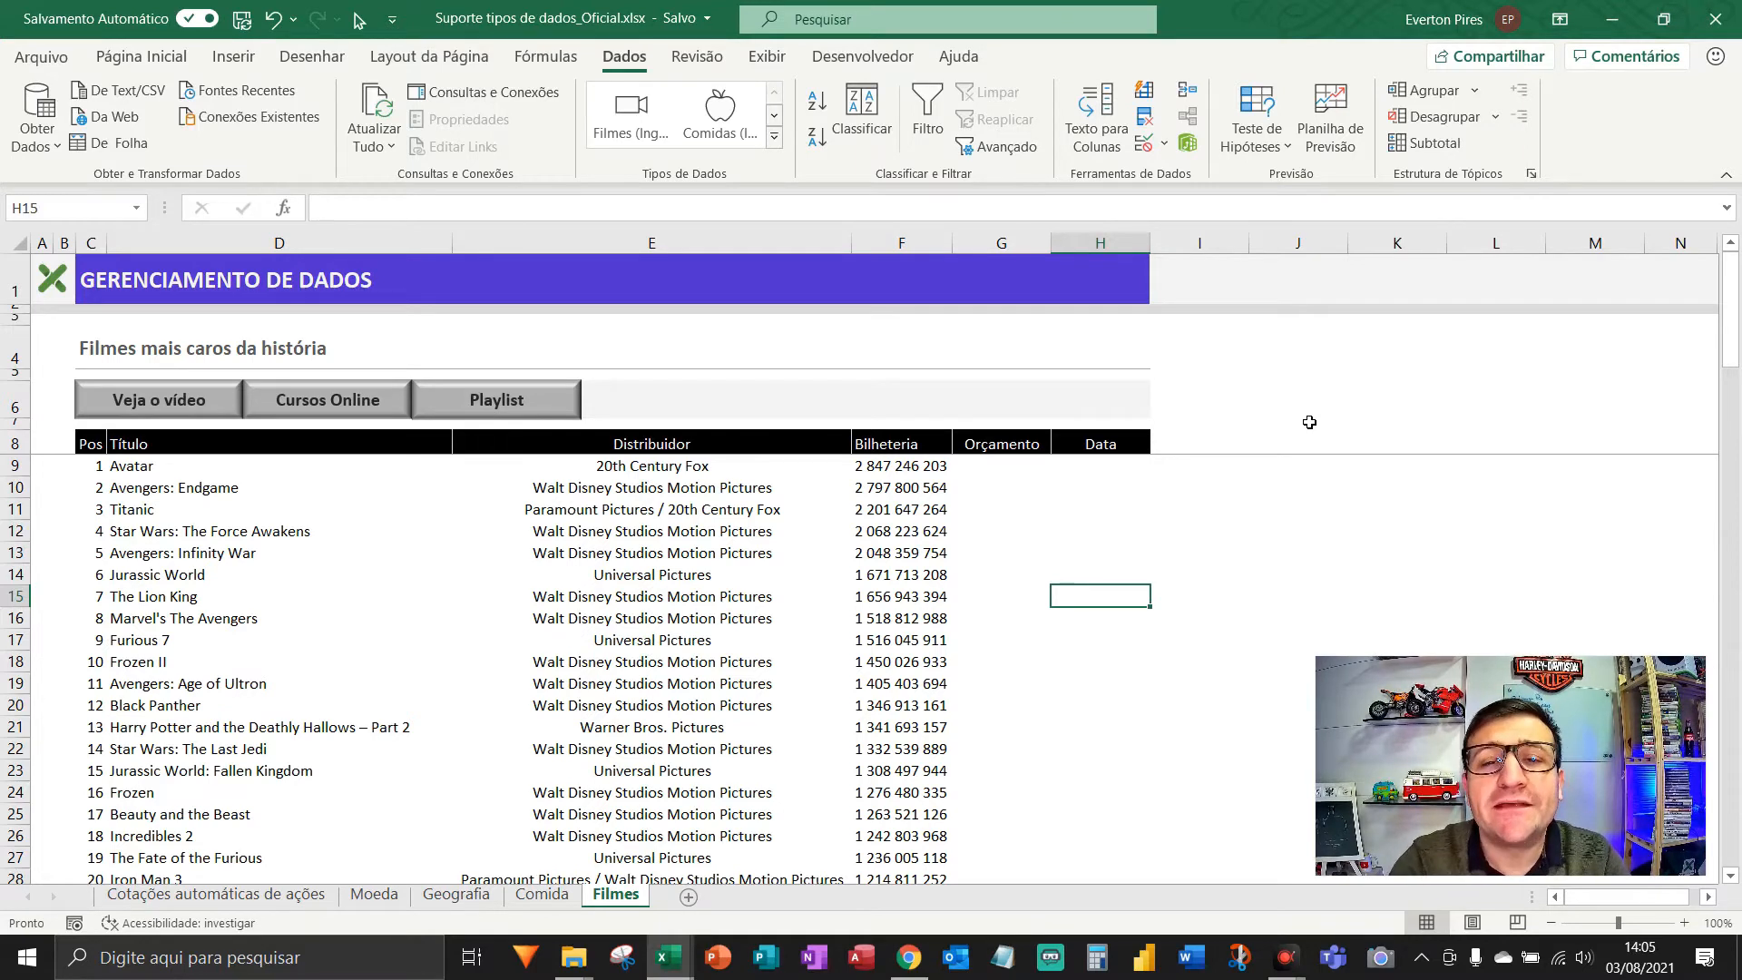
{"action": "left_click", "coordinate": [774, 136]}
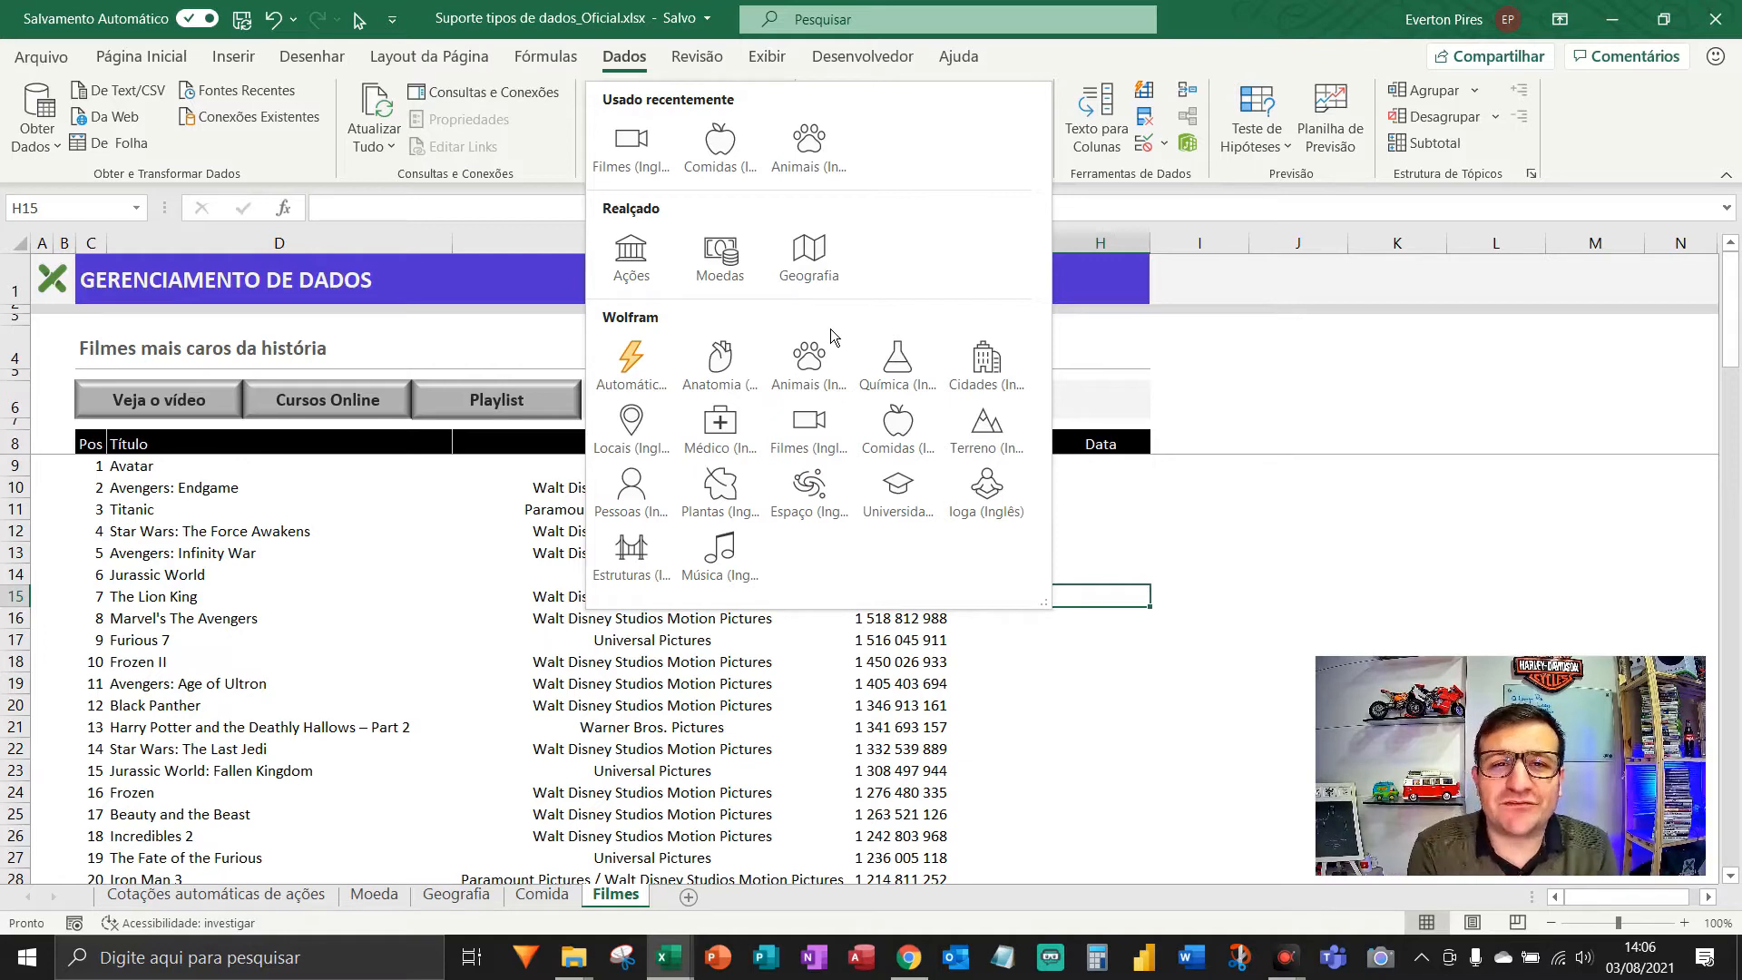
{"action": "left_click", "coordinate": [1265, 484]}
{"action": "key", "text": "F5"}
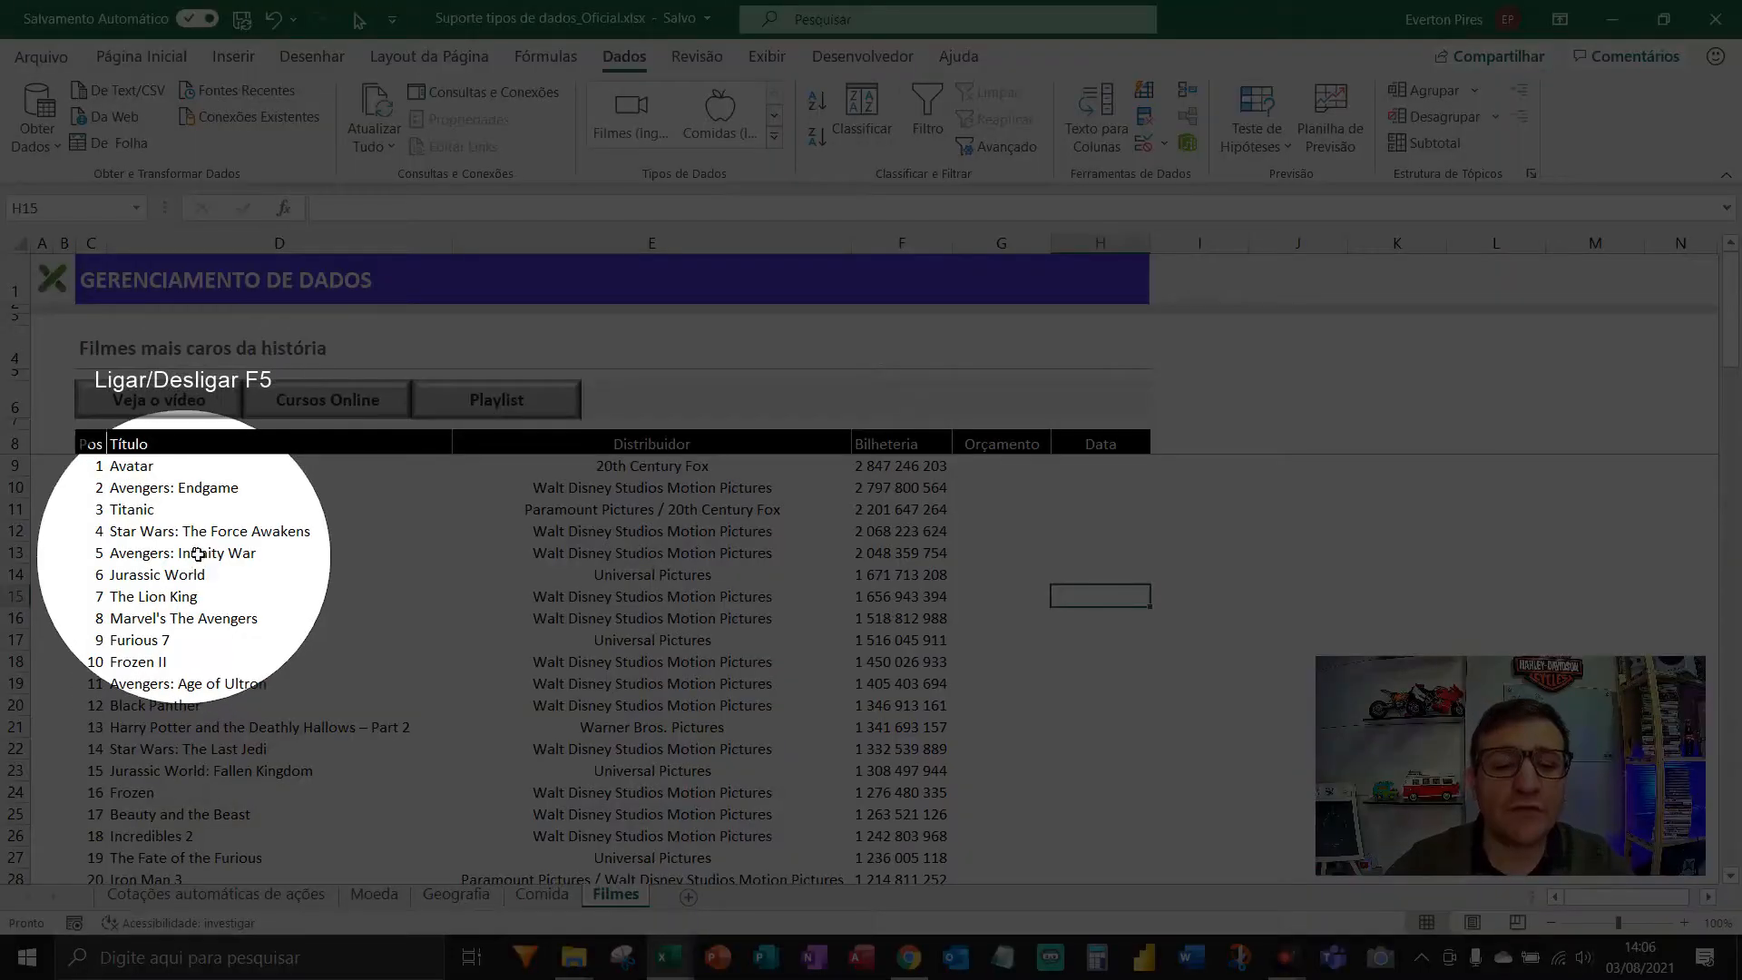
{"action": "key", "text": "F5"}
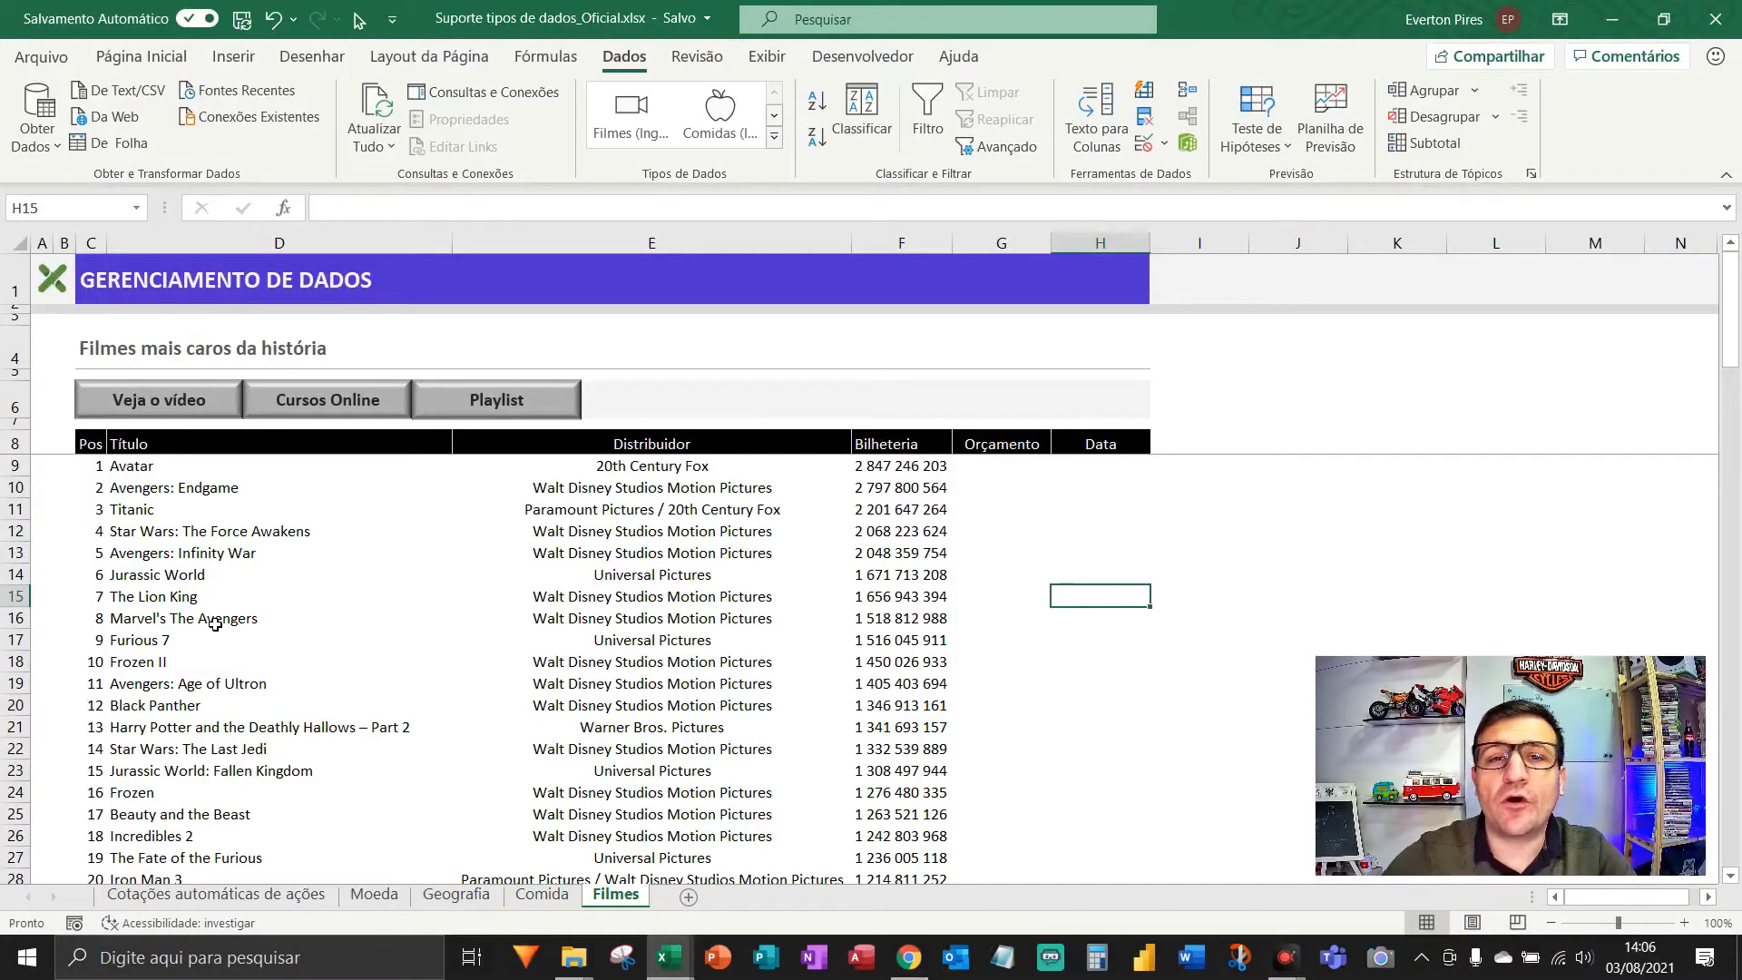
{"action": "key", "text": "F5"}
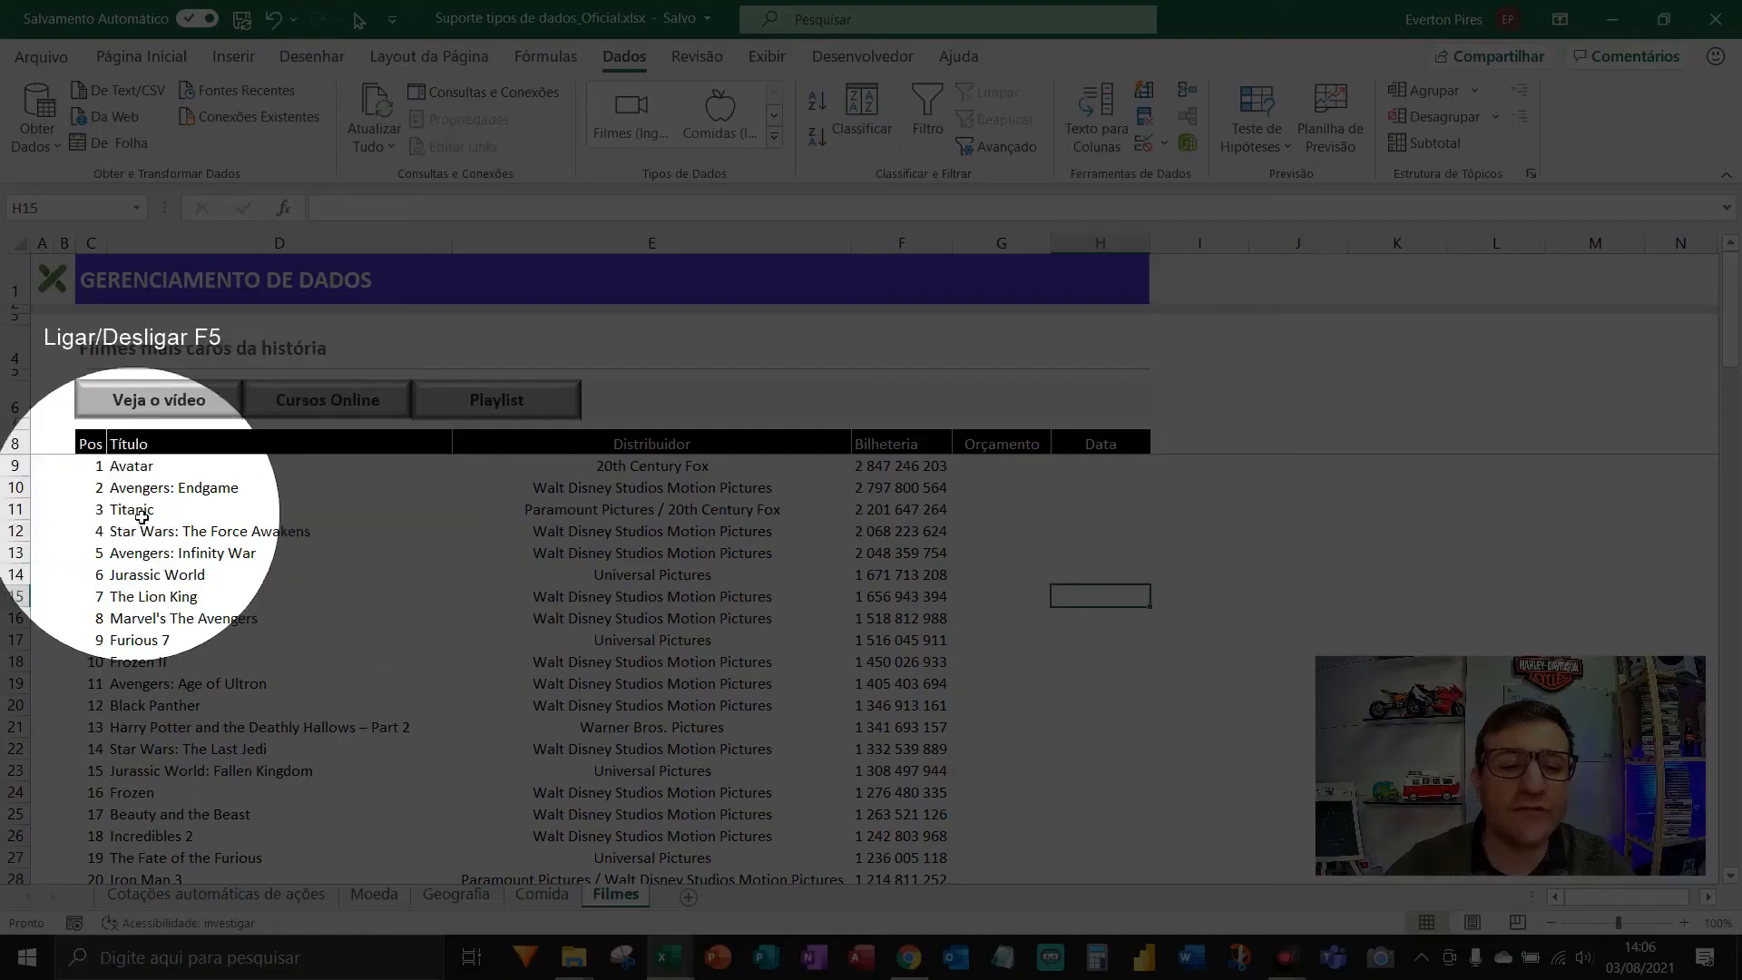
{"action": "key", "text": "F5"}
{"action": "key", "text": "F5"}
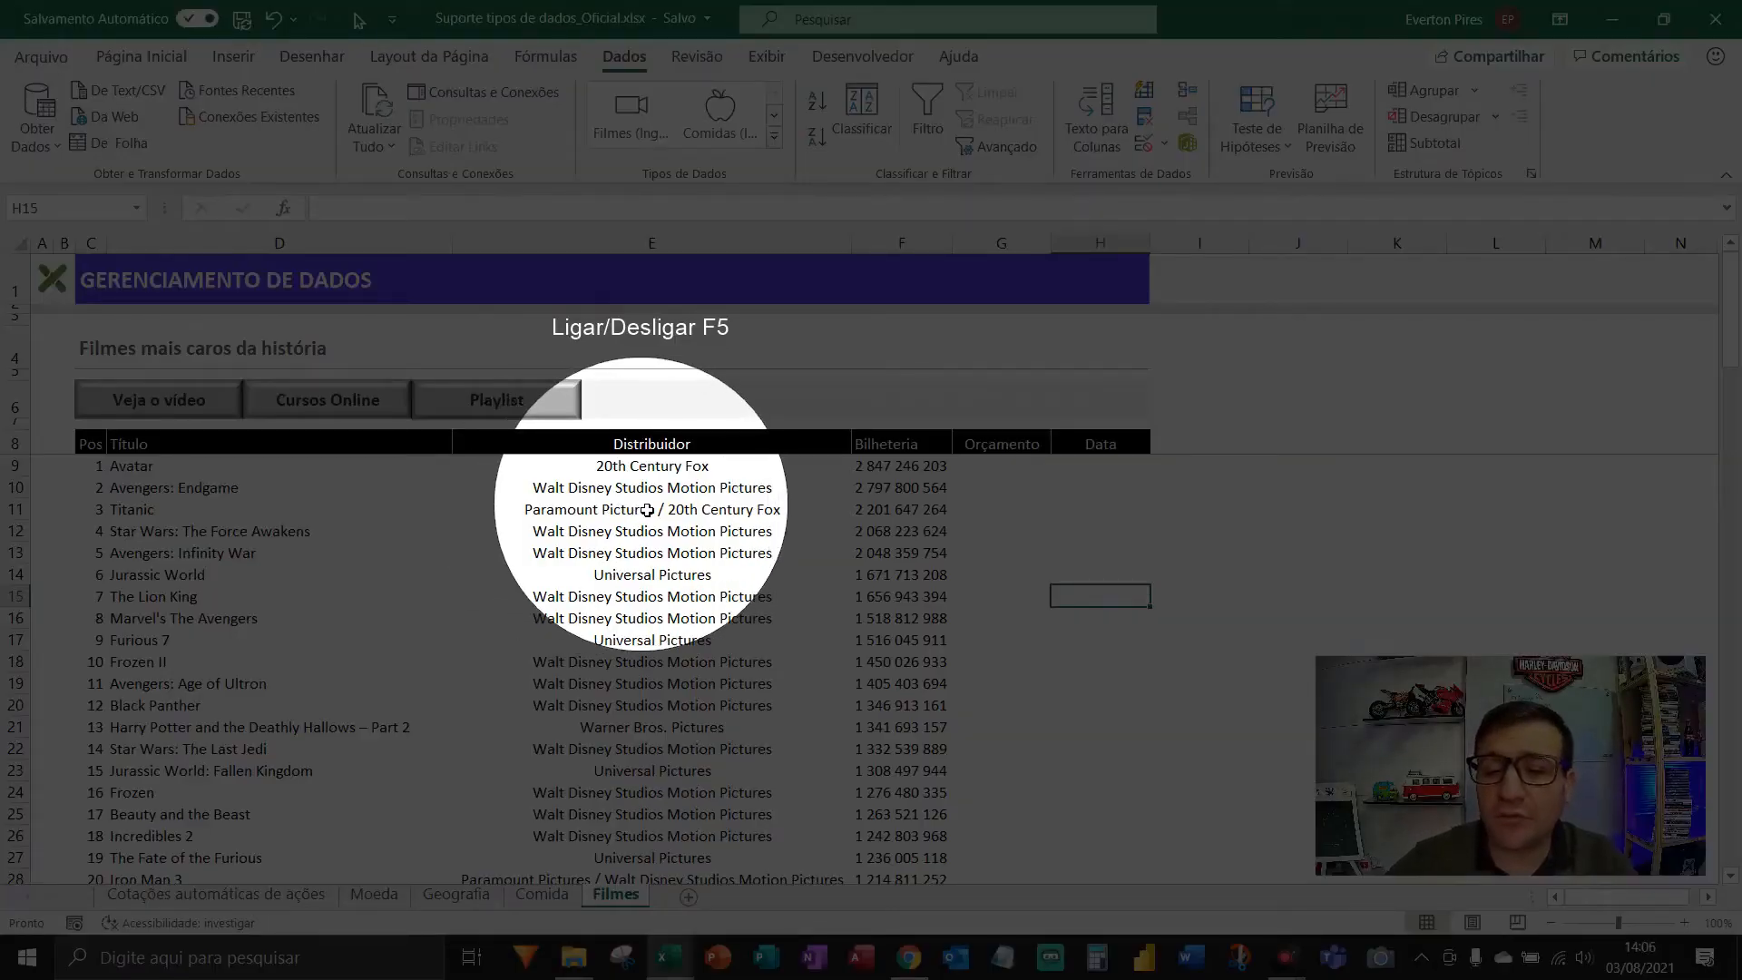
{"action": "key", "text": "F5"}
{"action": "key", "text": "F5"}
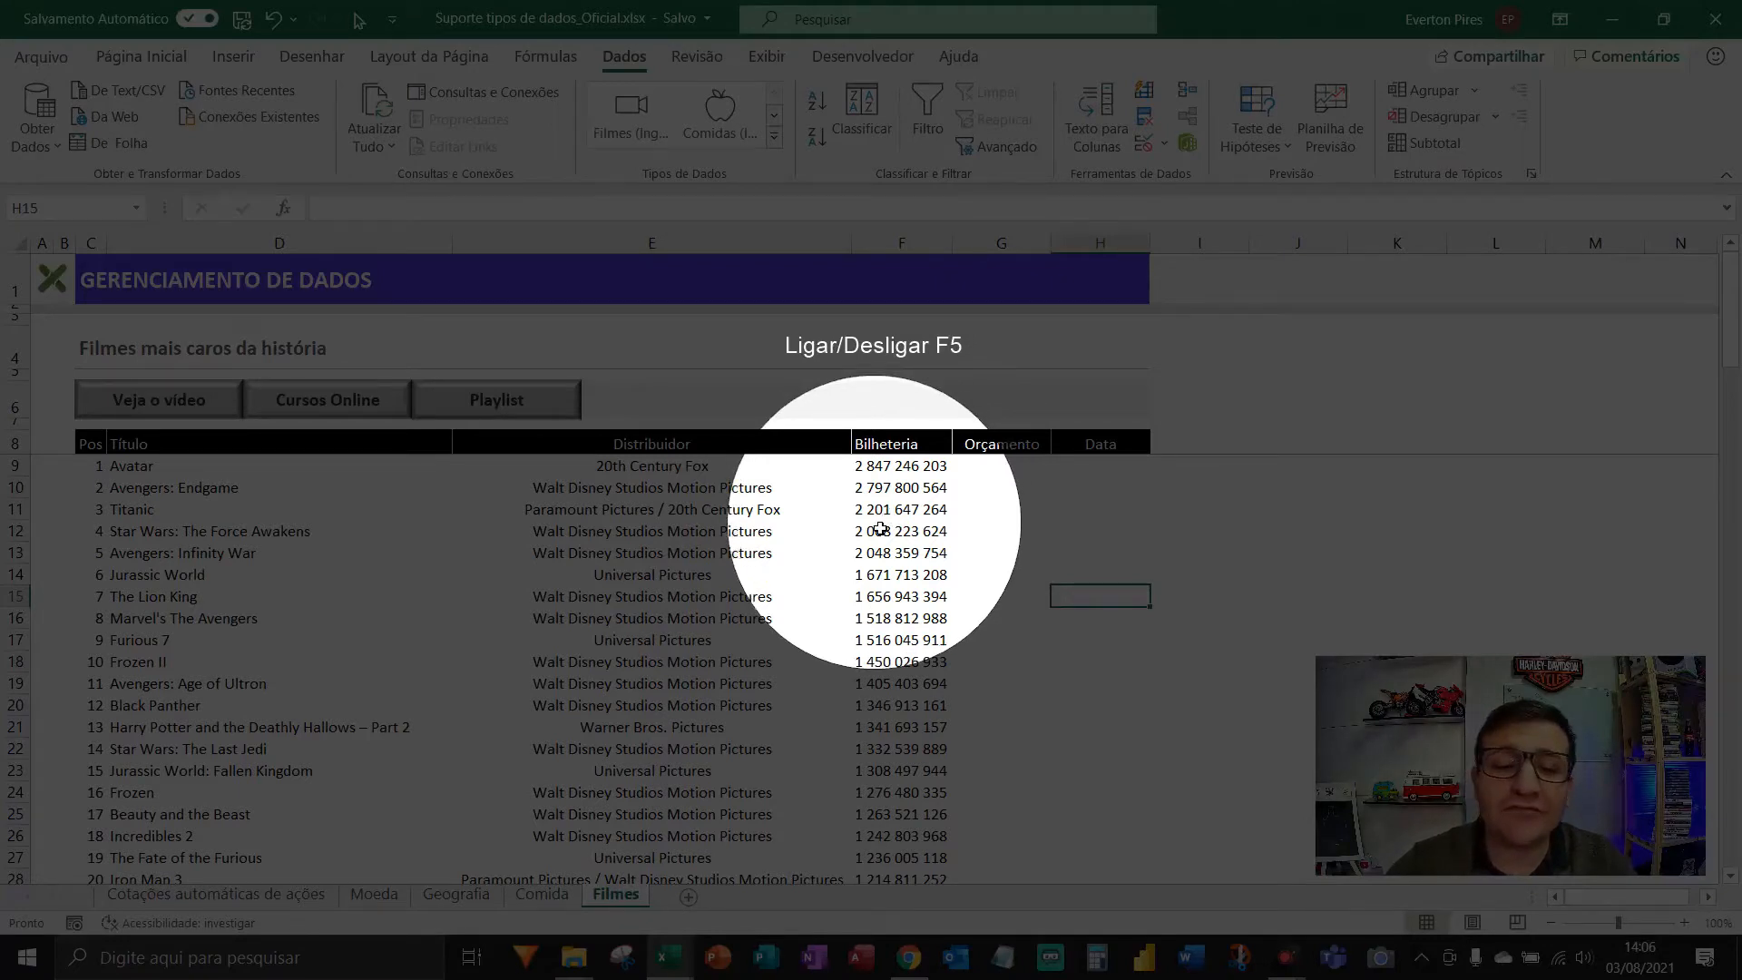
{"action": "key", "text": "F5"}
{"action": "key", "text": "F5"}
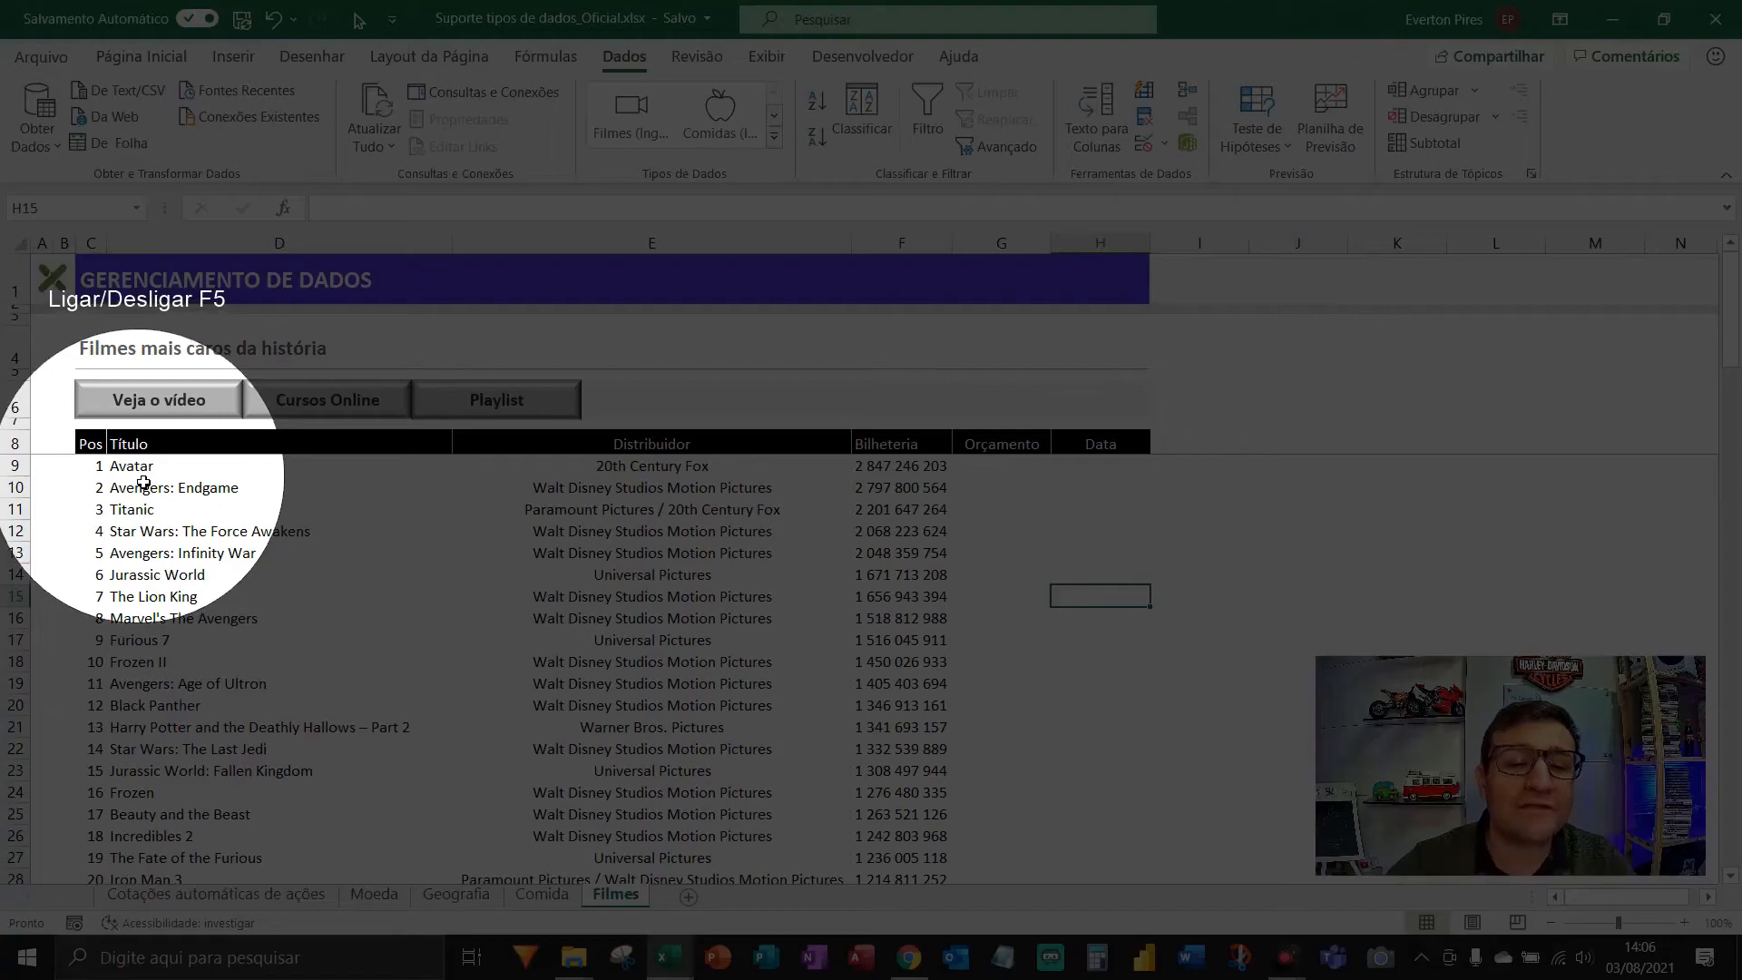
{"action": "key", "text": "F5"}
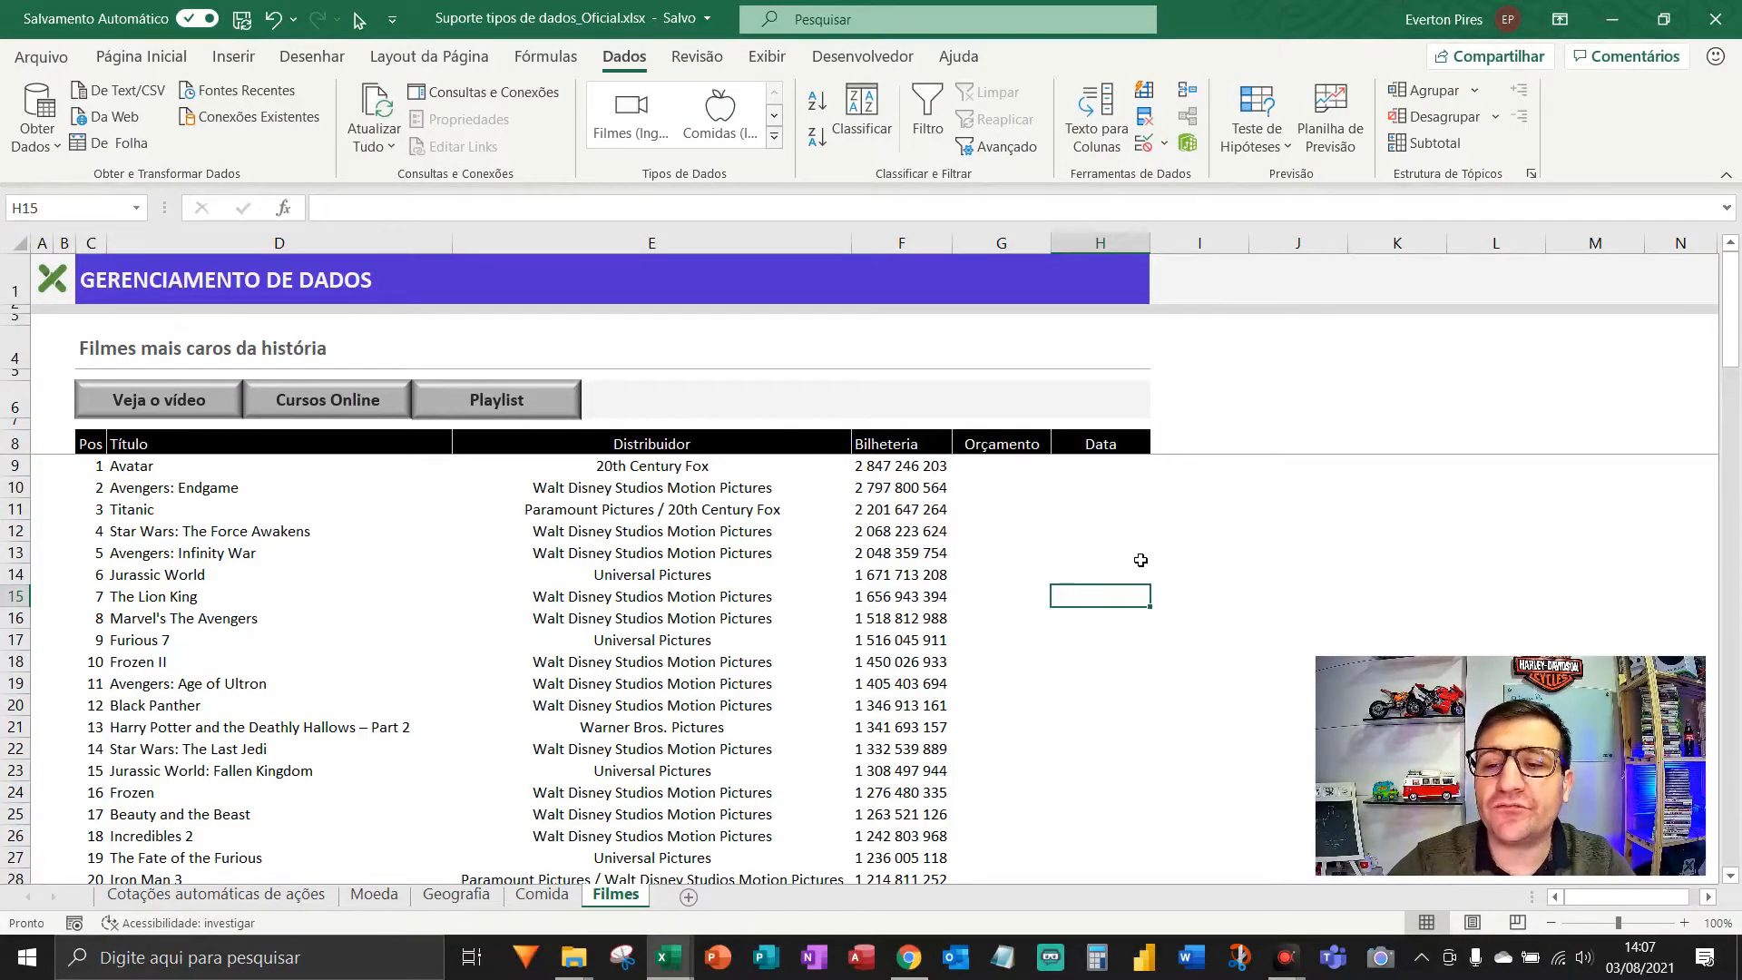
{"action": "key", "text": "F5"}
{"action": "key", "text": "F5"}
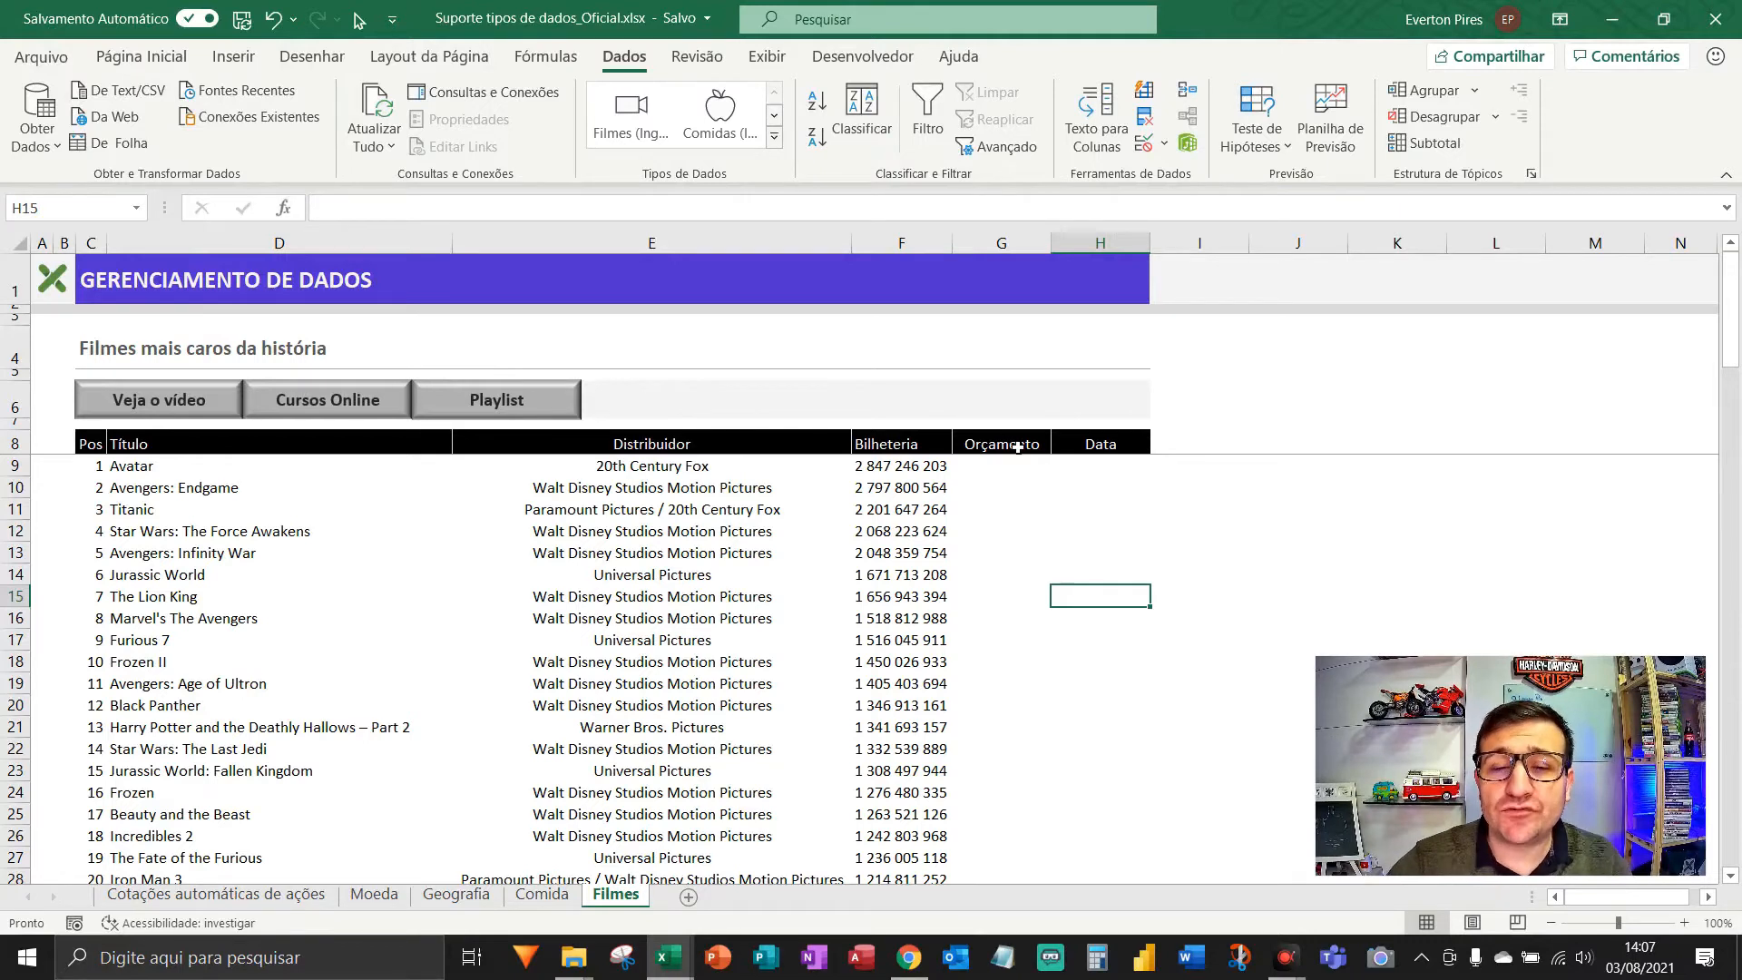
{"action": "key", "text": "F5"}
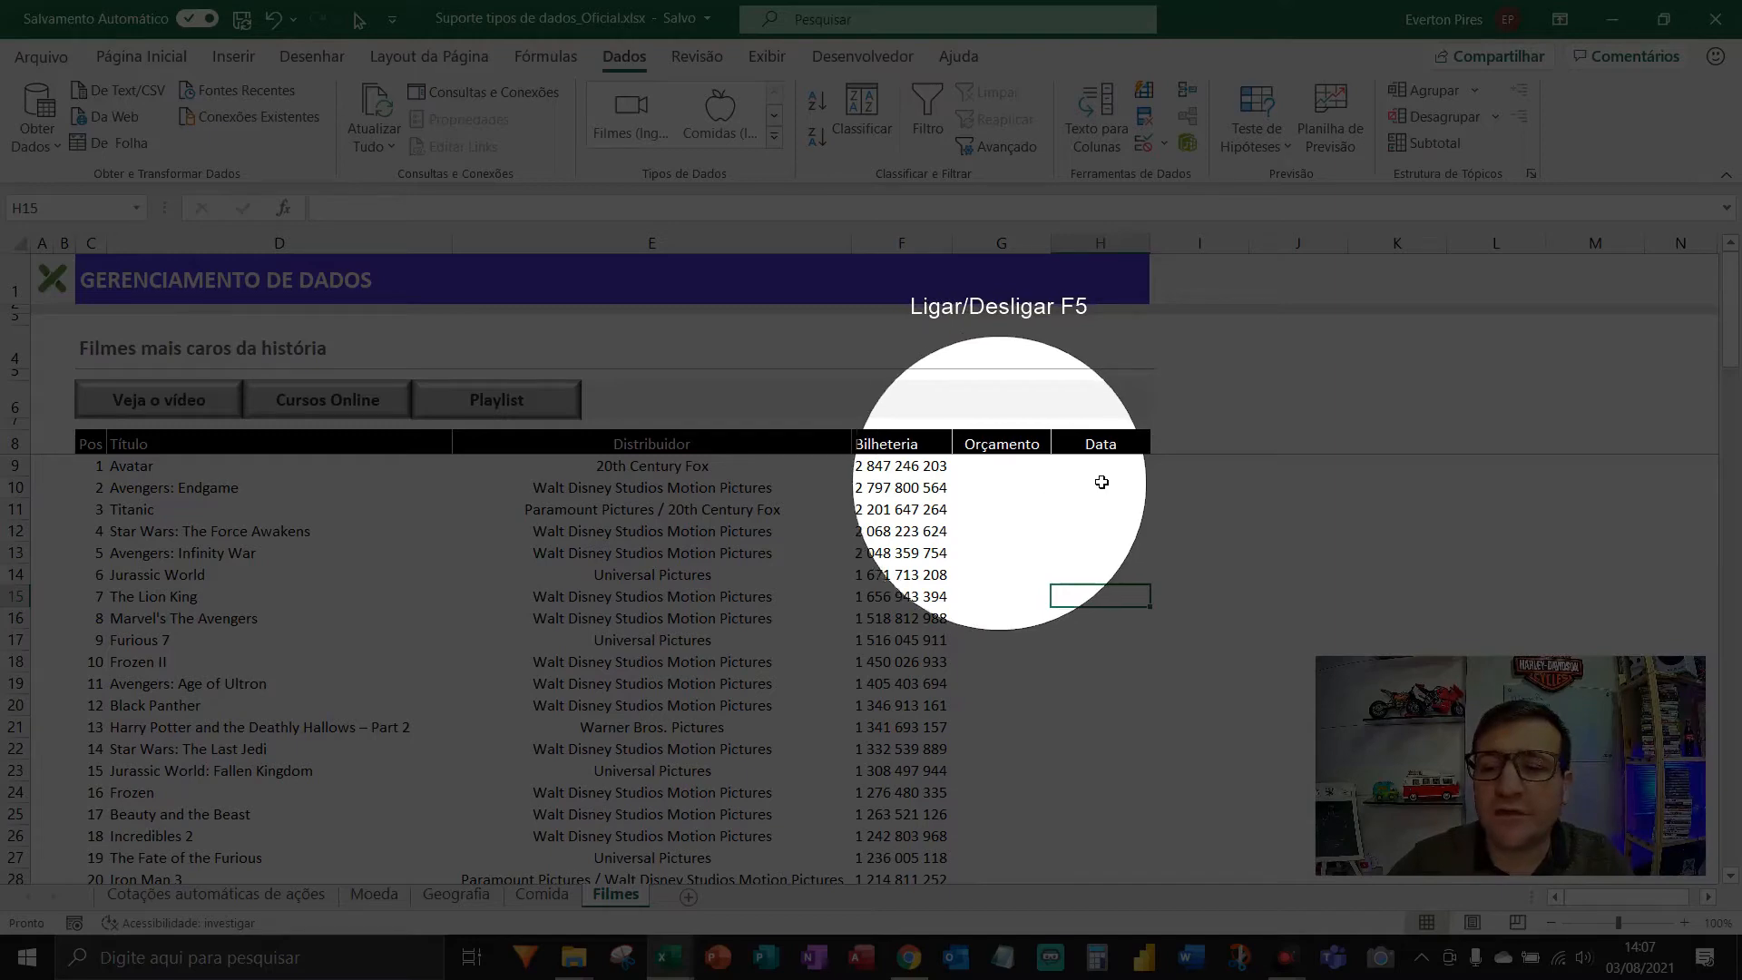
{"action": "key", "text": "F5"}
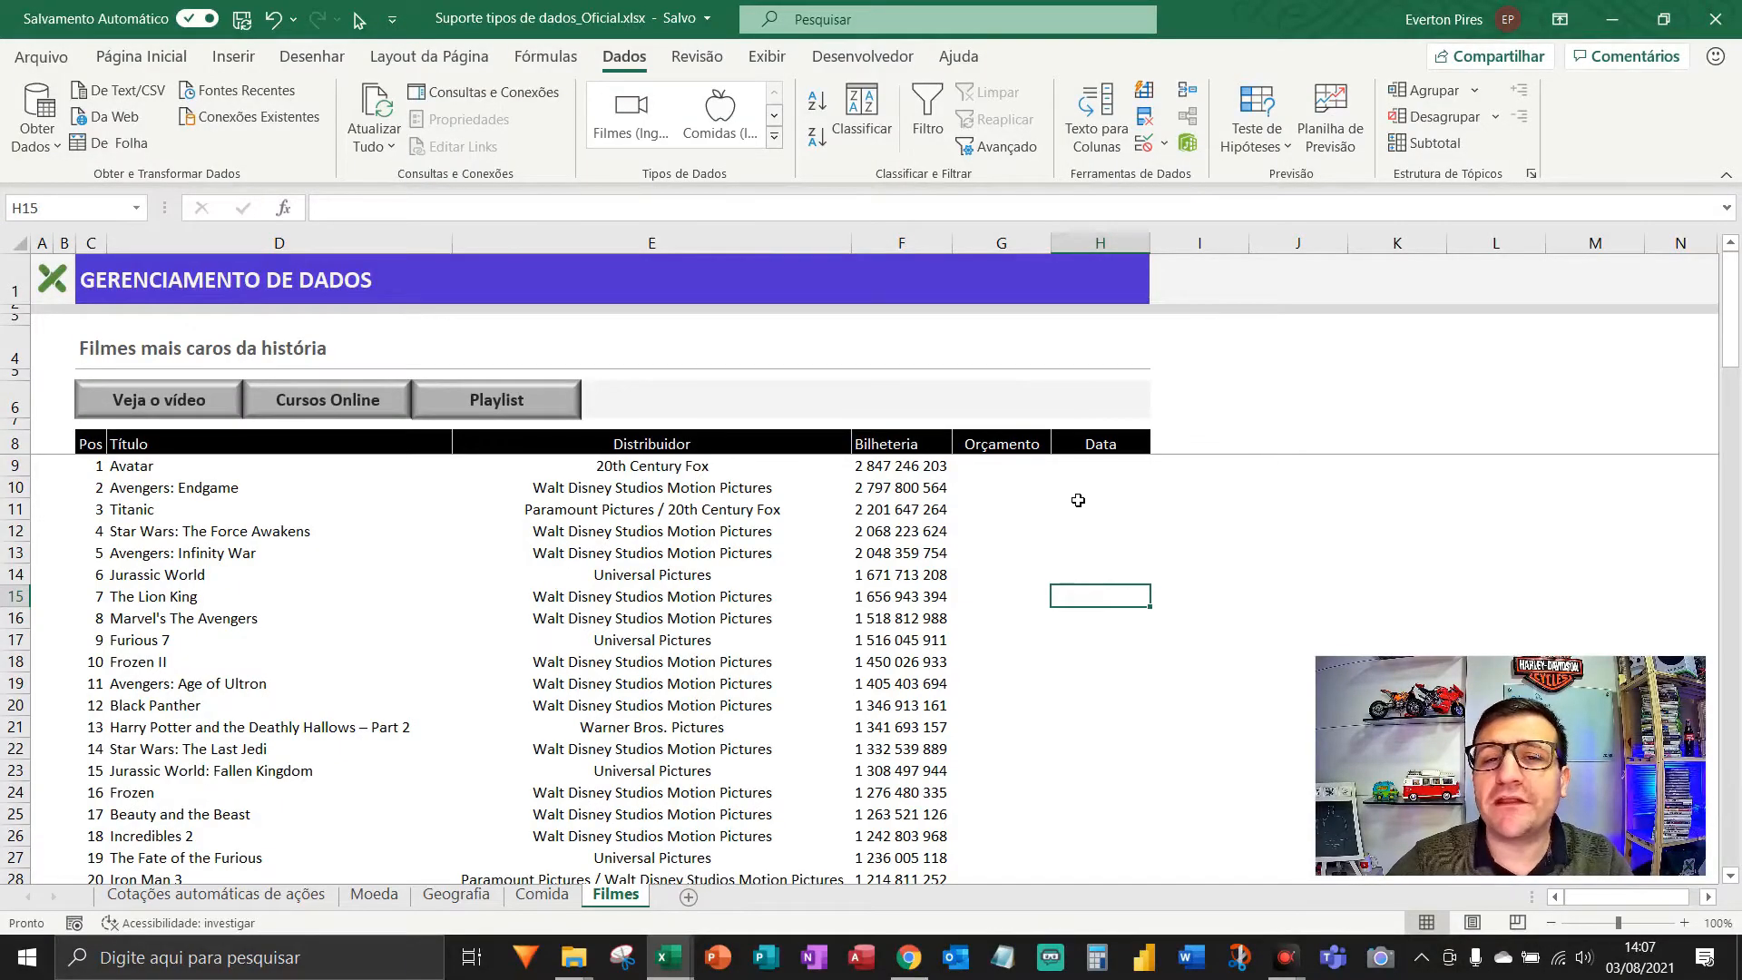
- Convert all film titles in the Título column, from D9 down to the end of the list, to the Filmes (Inglês) data type
{"action": "left_click", "coordinate": [177, 472]}
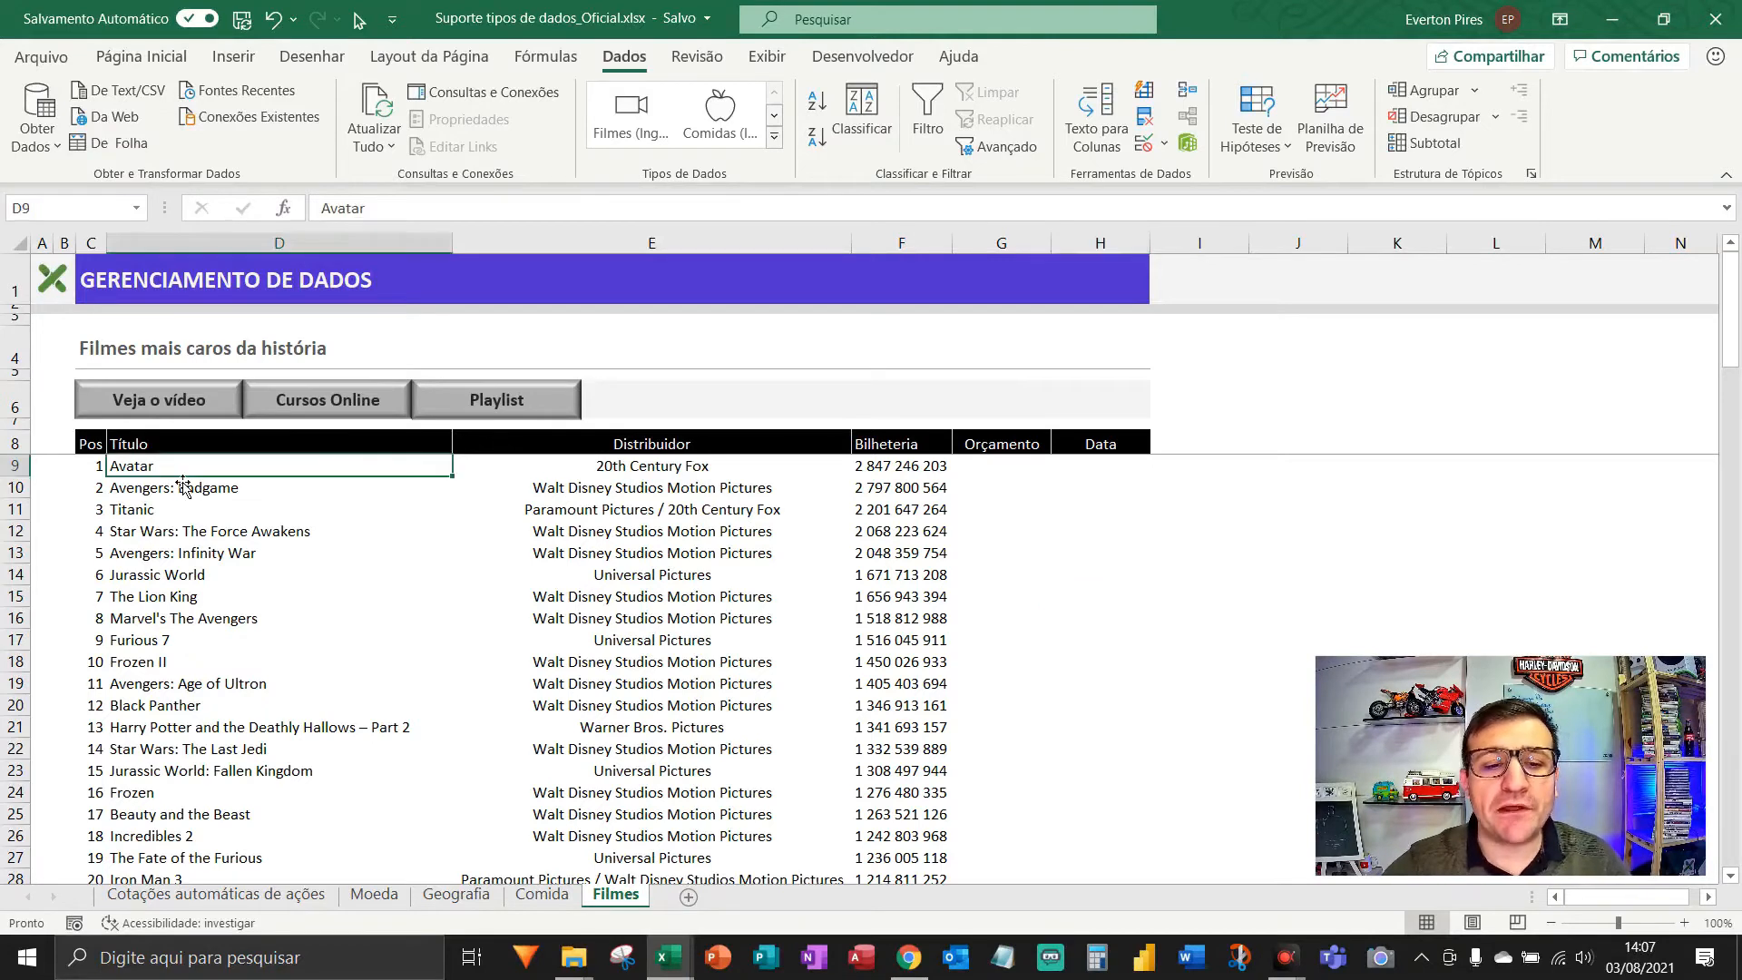
{"action": "key", "text": "ctrl+shift+Down"}
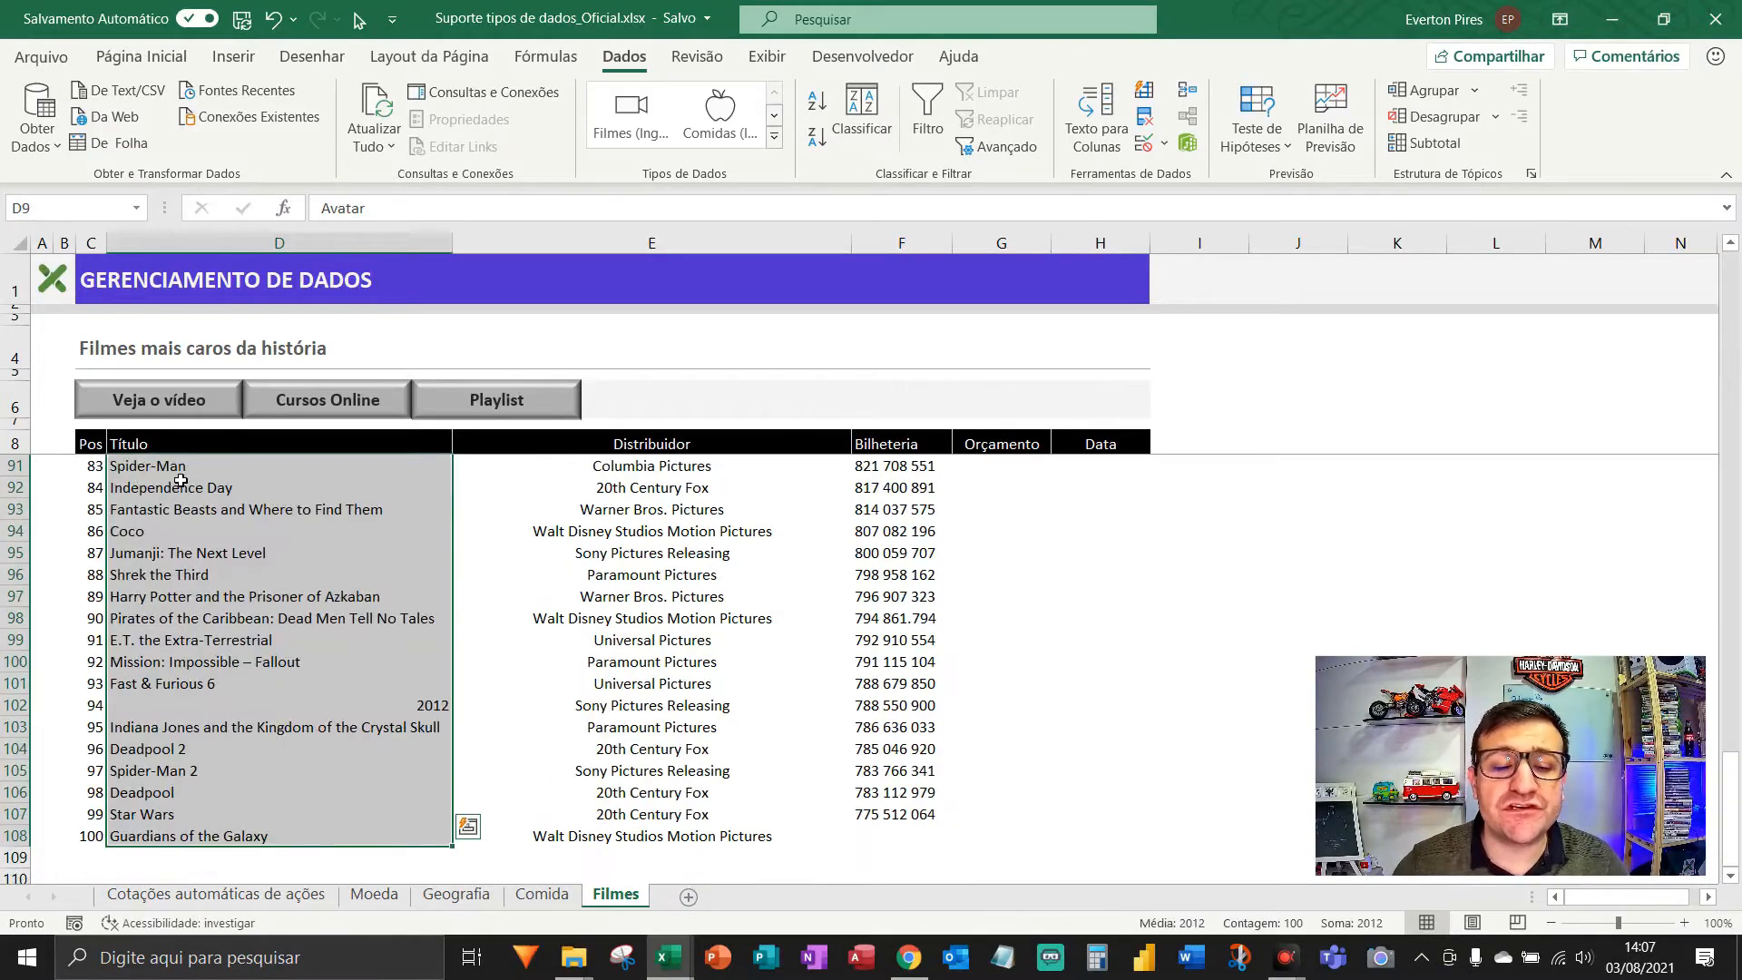
{"action": "scroll", "coordinate": [272, 544], "scroll_direction": "up", "scroll_amount": 11}
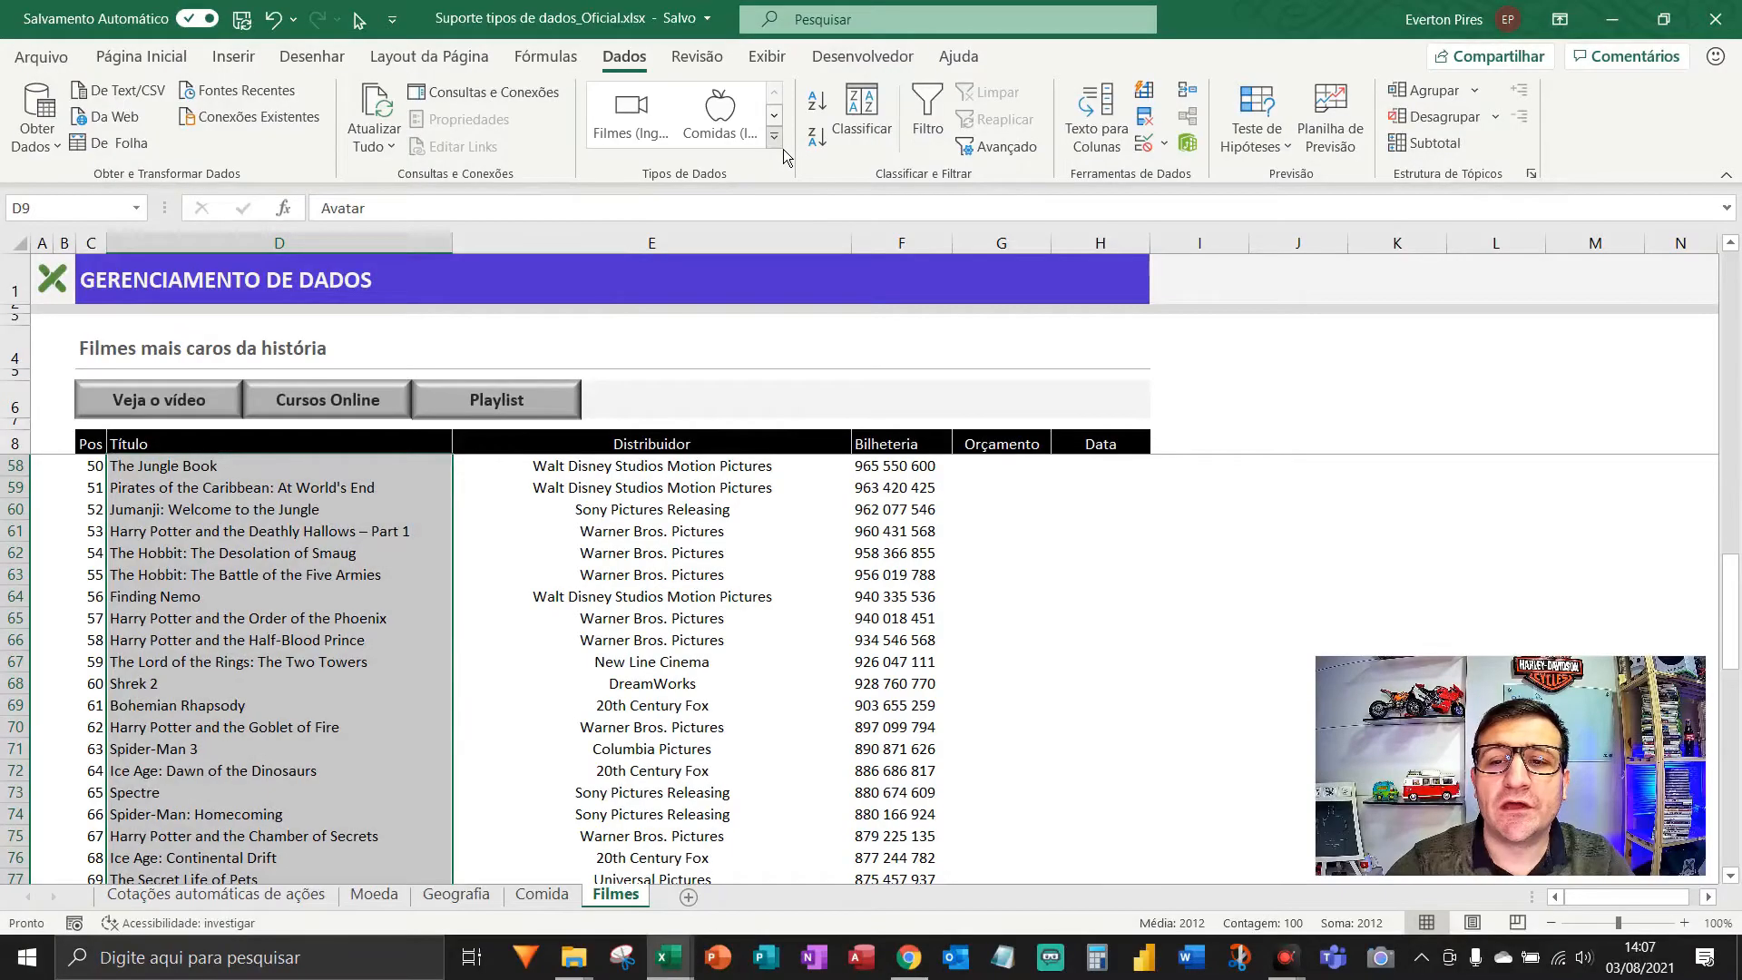
{"action": "left_click", "coordinate": [776, 137]}
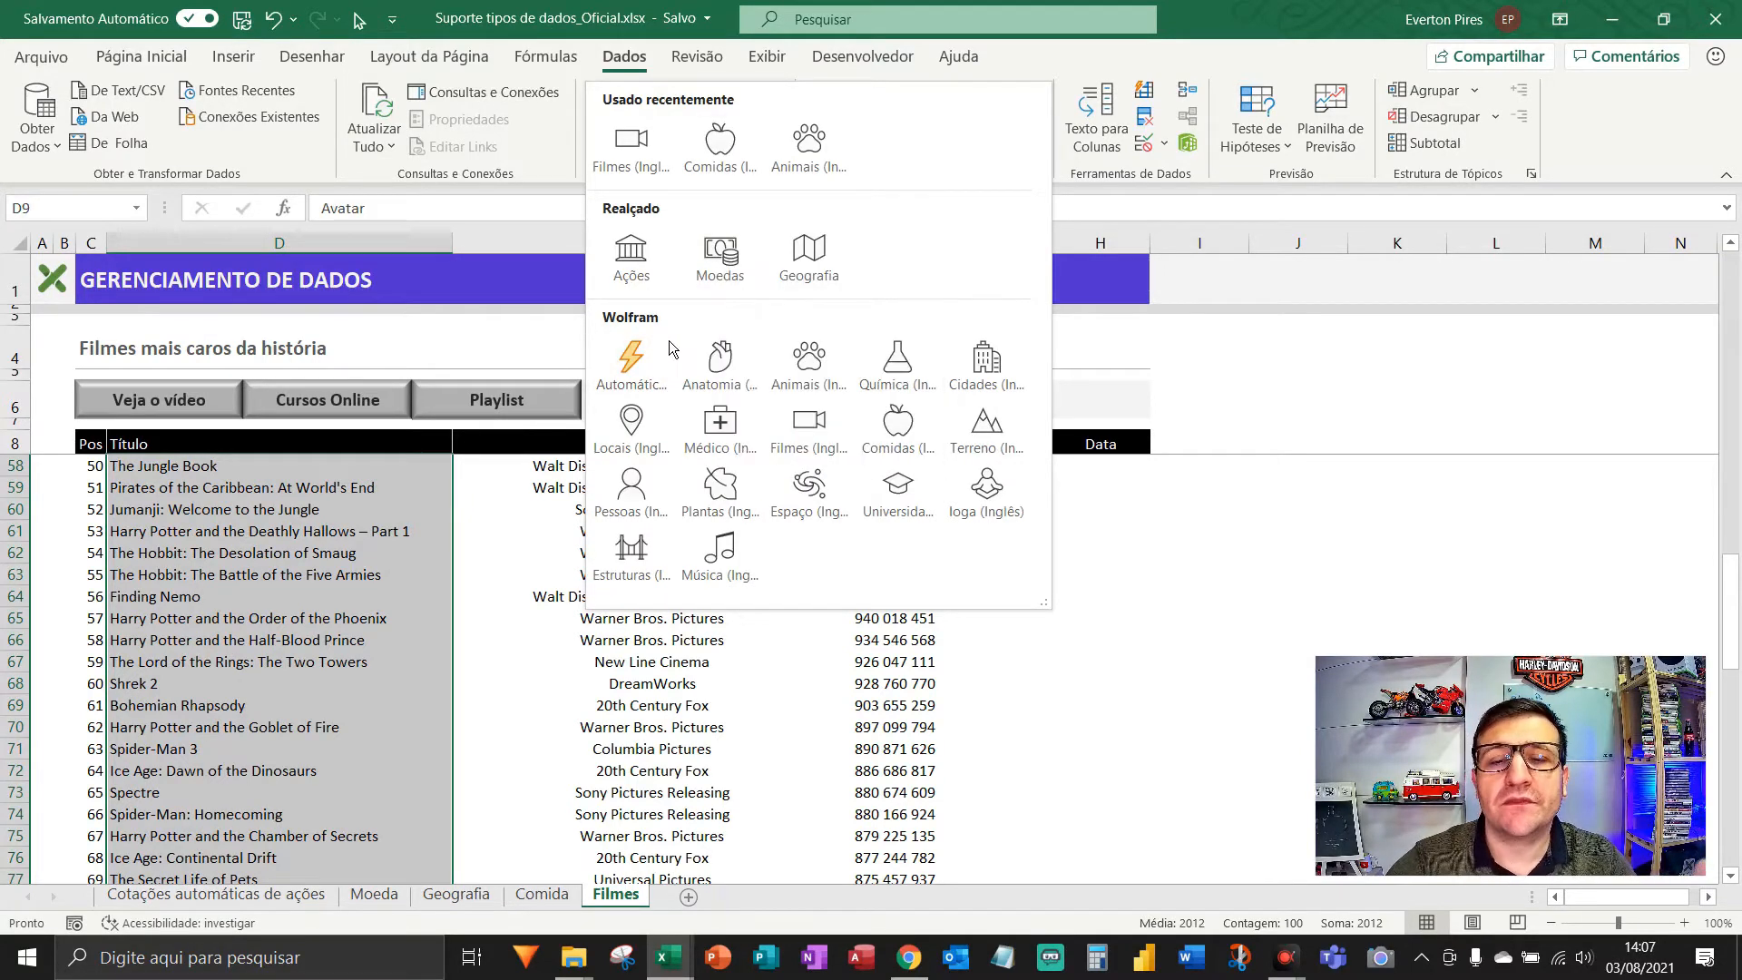
{"action": "key", "text": "F5"}
{"action": "left_click", "coordinate": [810, 438]}
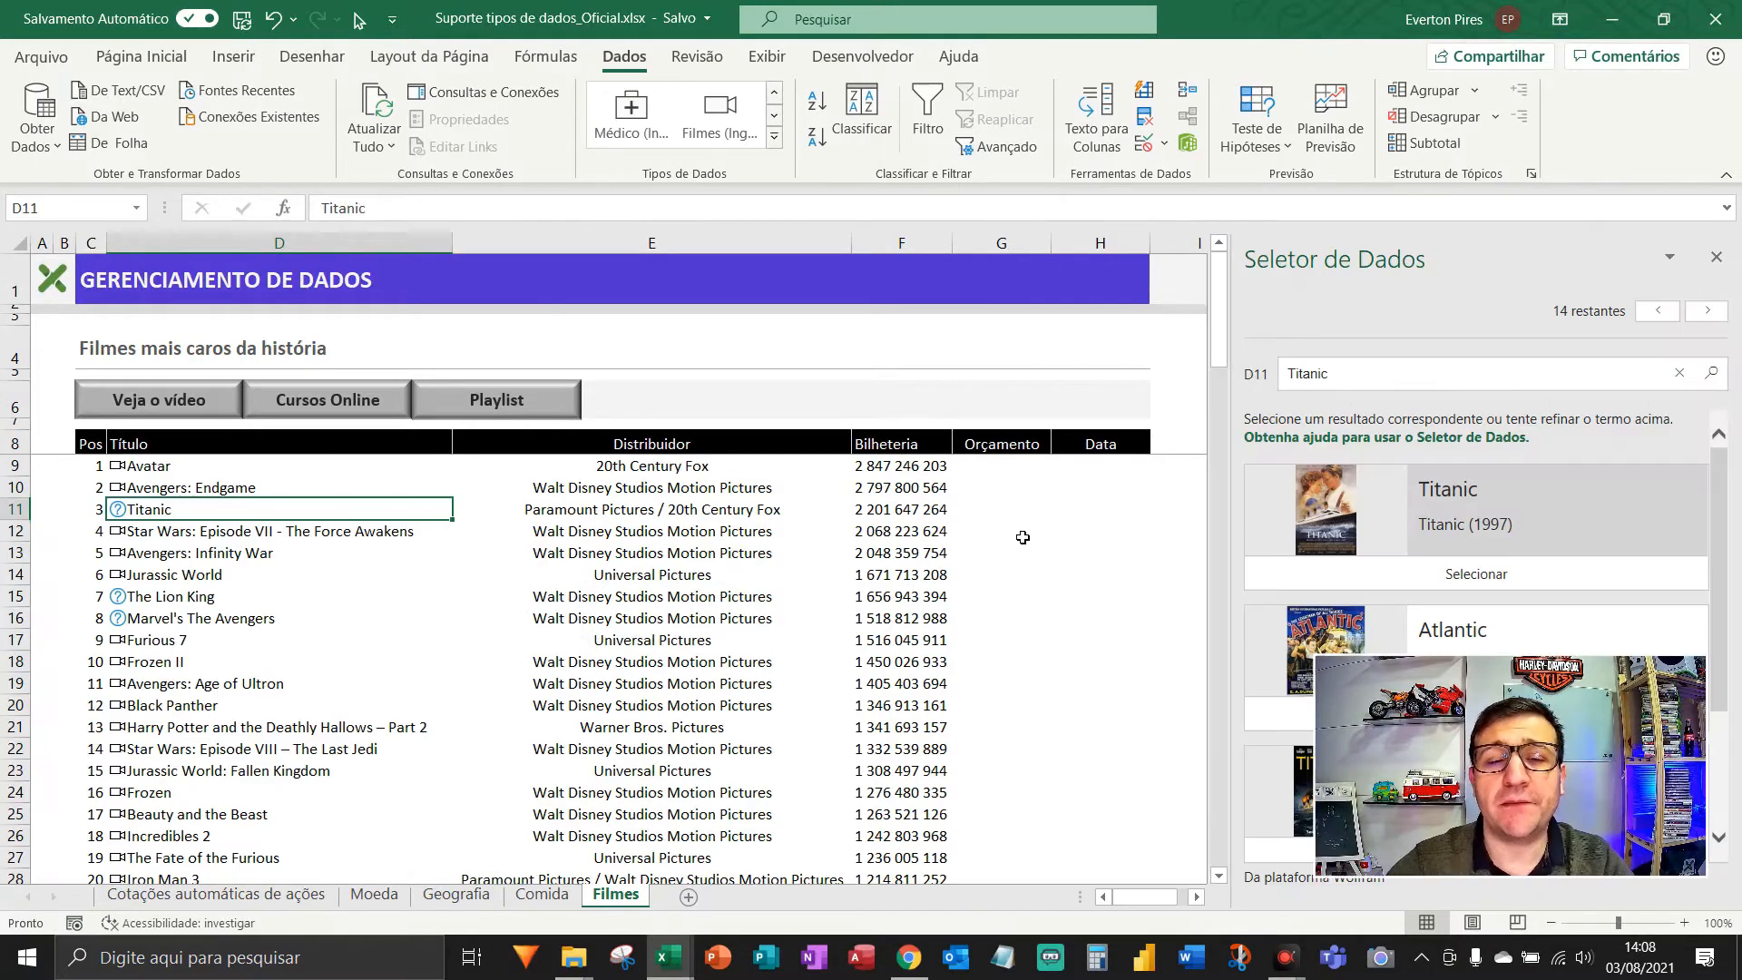
{"action": "key", "text": "F5"}
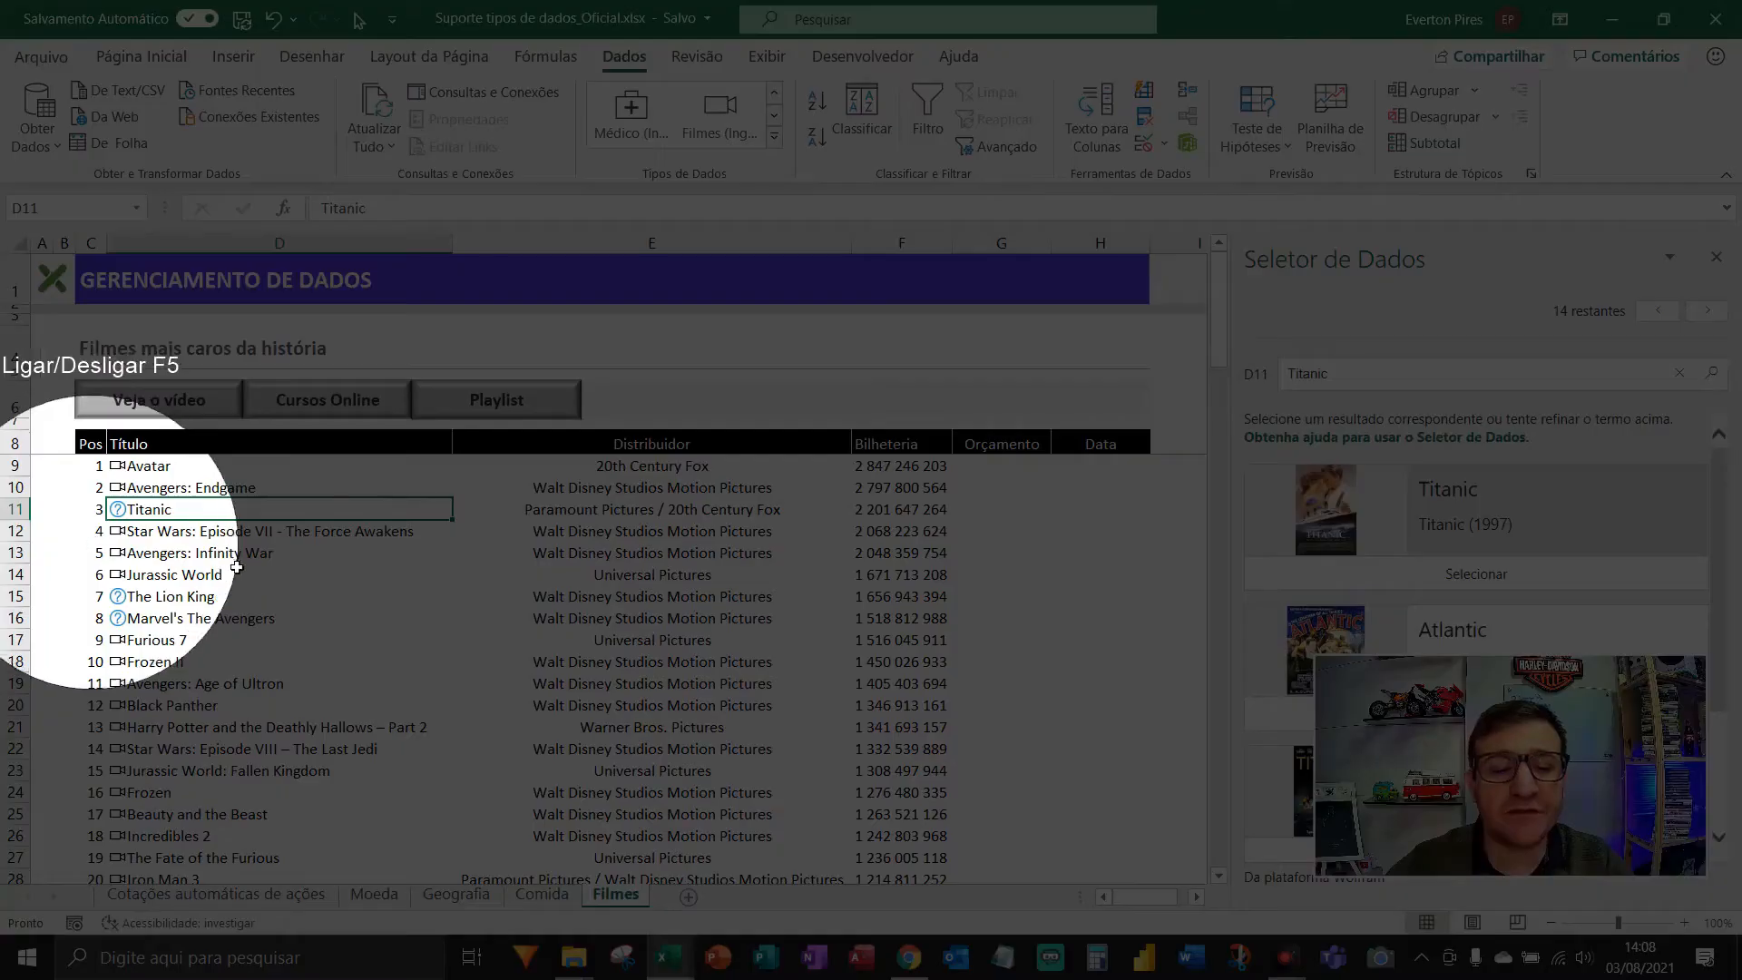
{"action": "key", "text": "F5"}
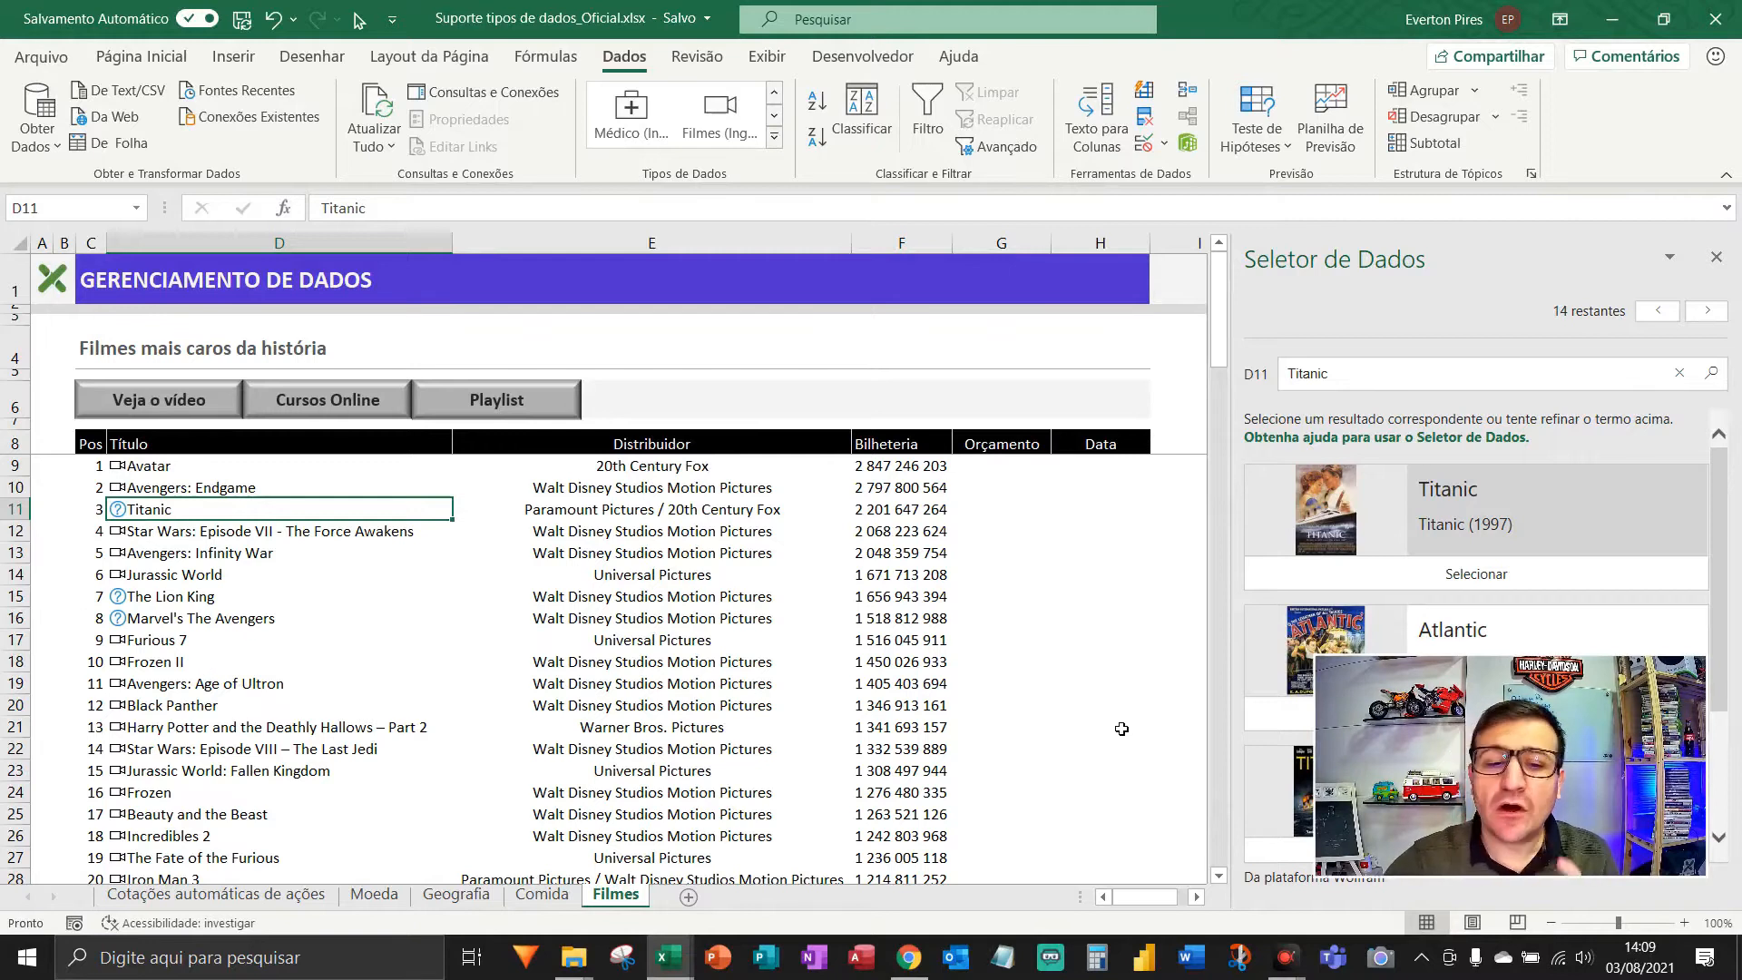
{"action": "left_click_drag", "start_coordinate": [1463, 763], "coordinate": [949, 745]}
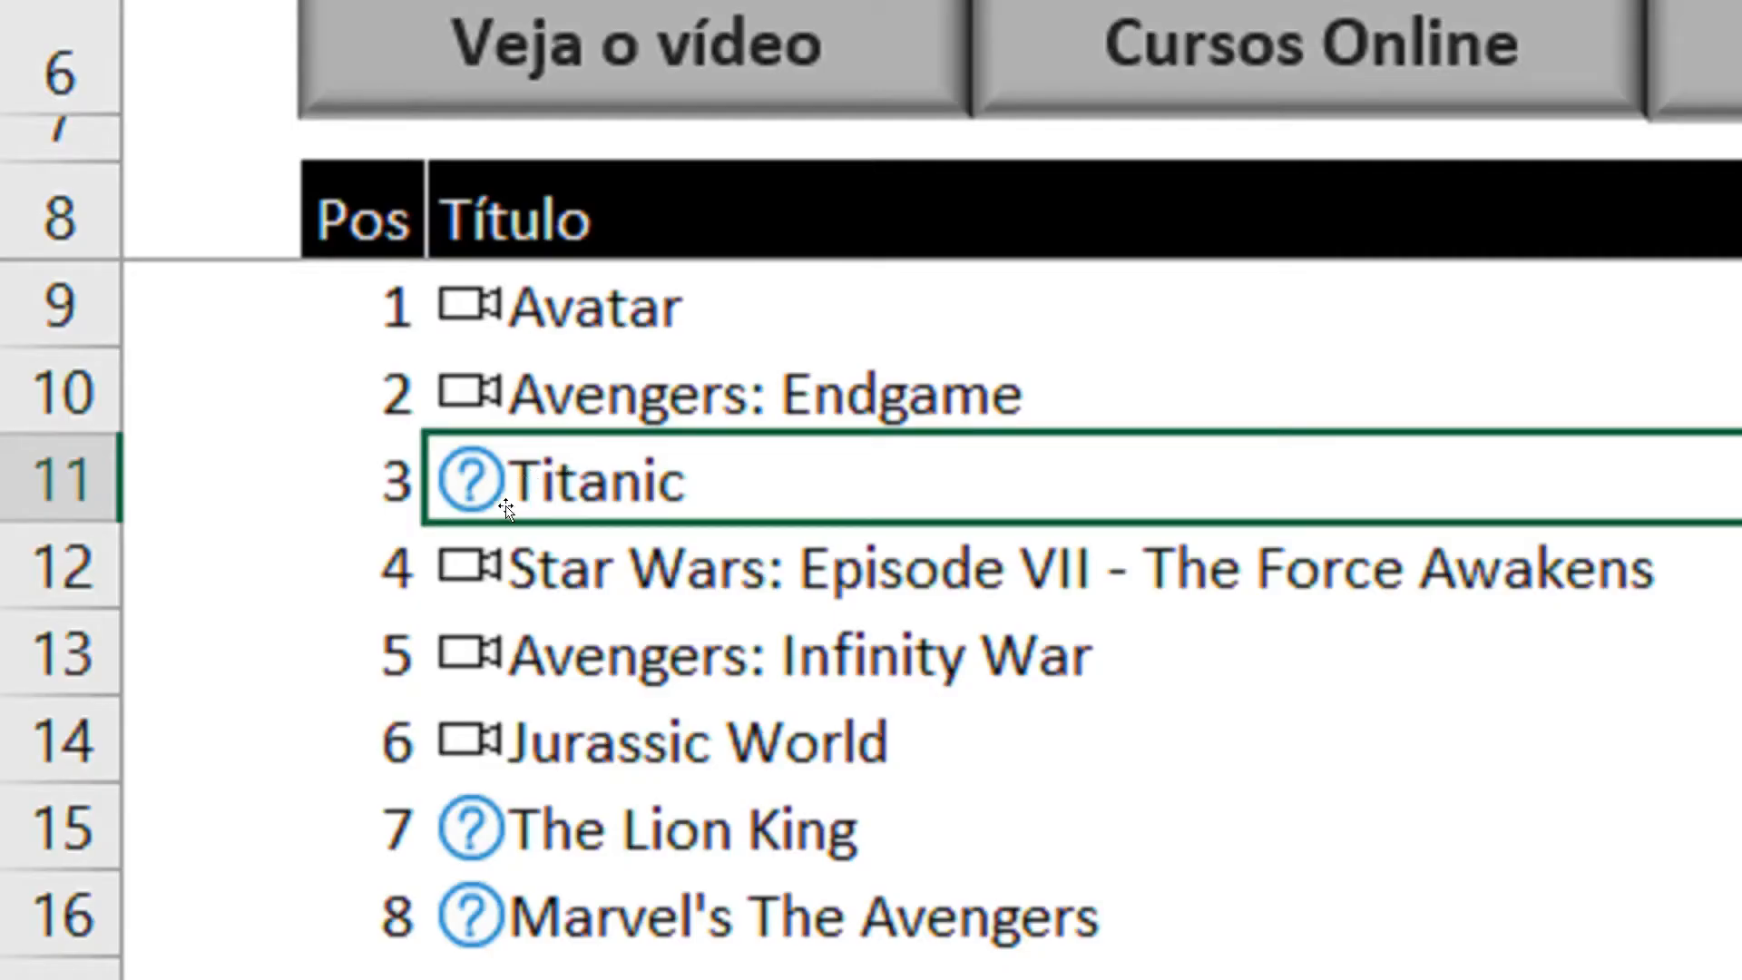
- Match the unresolved titles in D11 and D15 to Titanic (1997) and The Lion King (2019)
{"action": "left_click", "coordinate": [499, 460]}
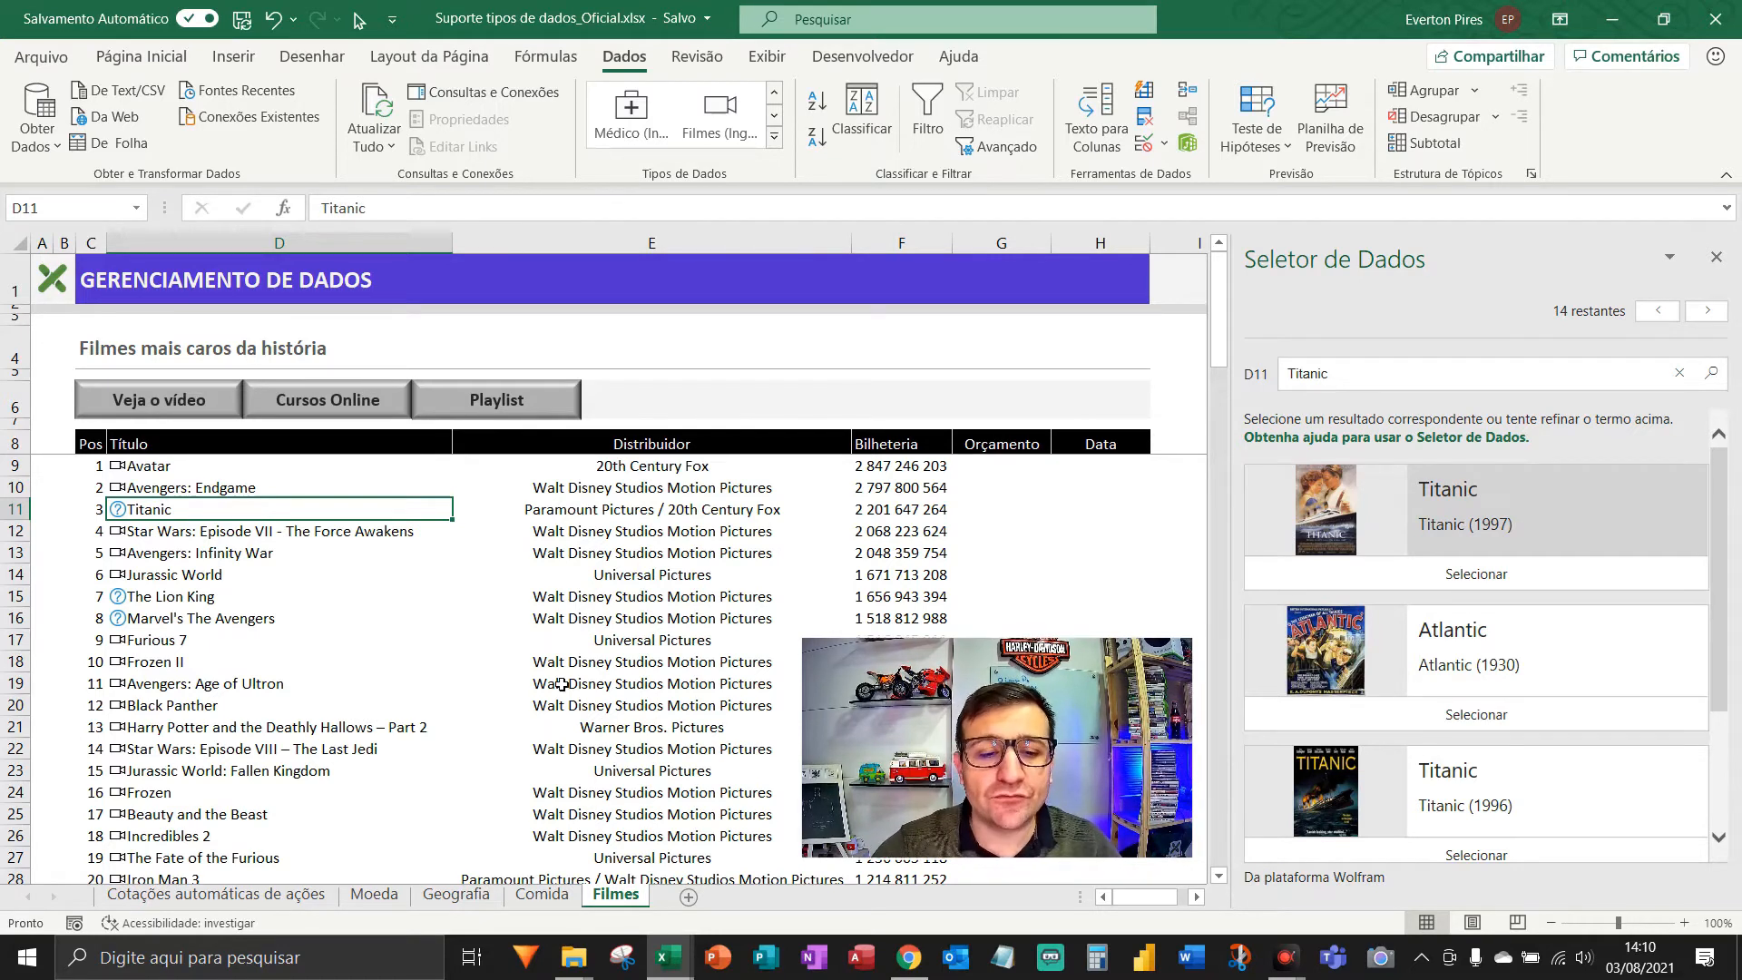
{"action": "key", "text": "F5"}
{"action": "key", "text": "F5"}
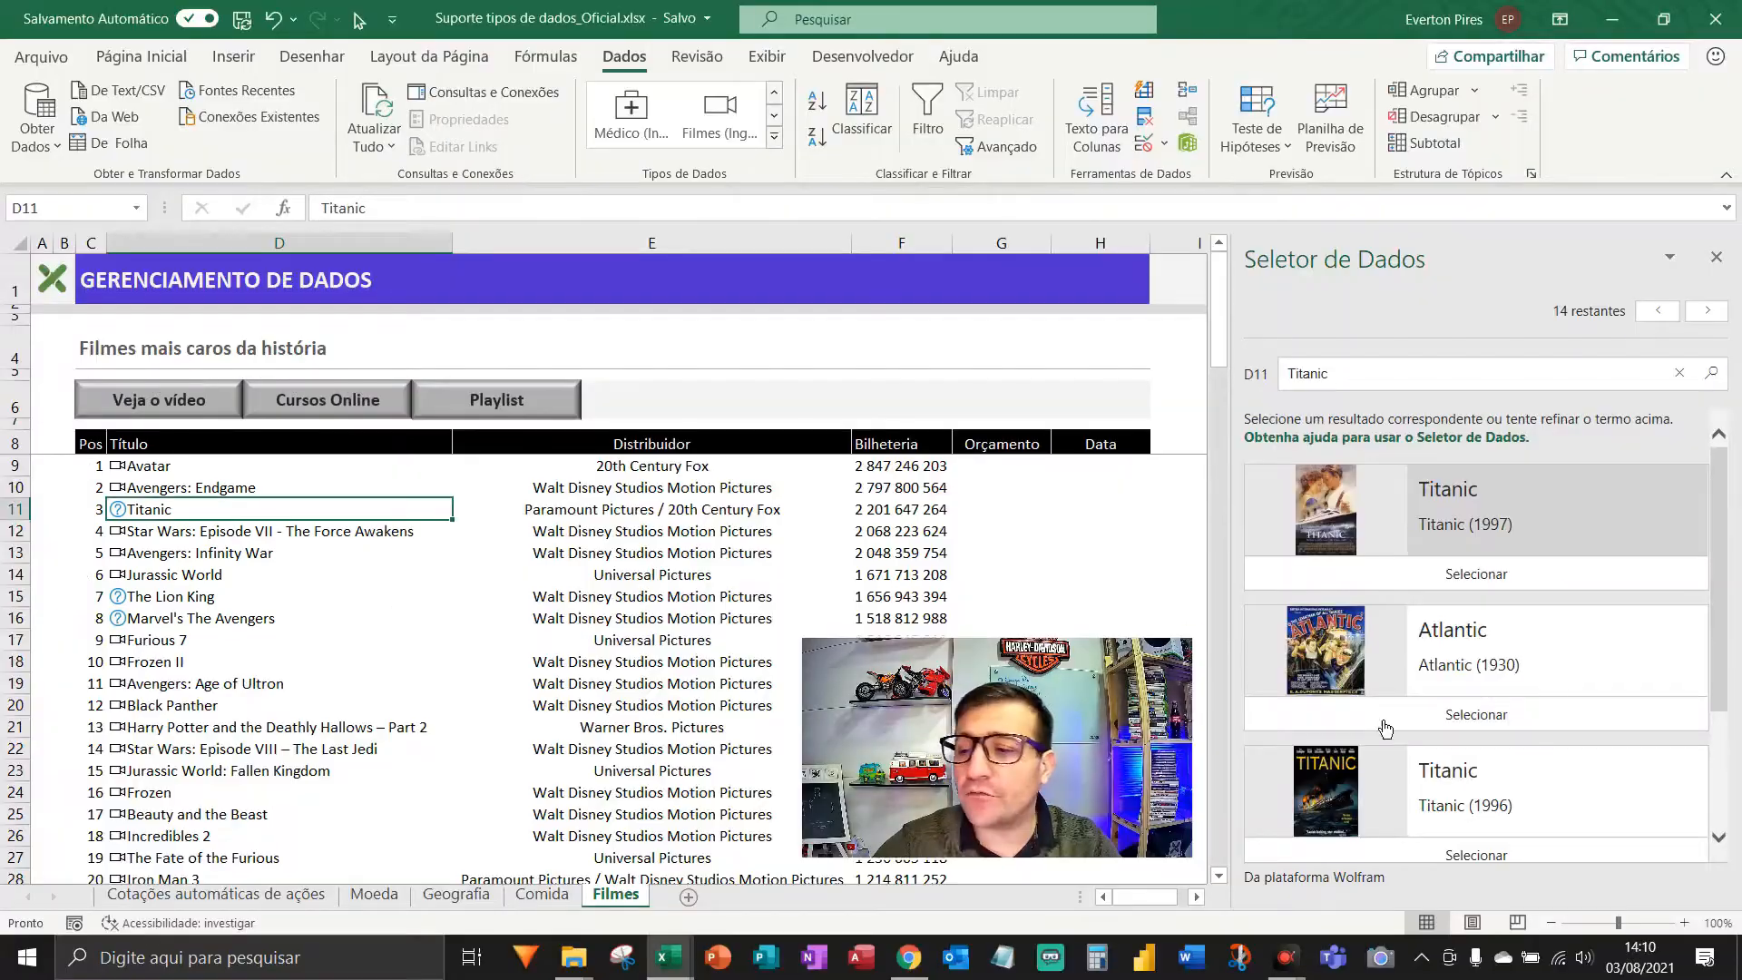
{"action": "key", "text": "F5"}
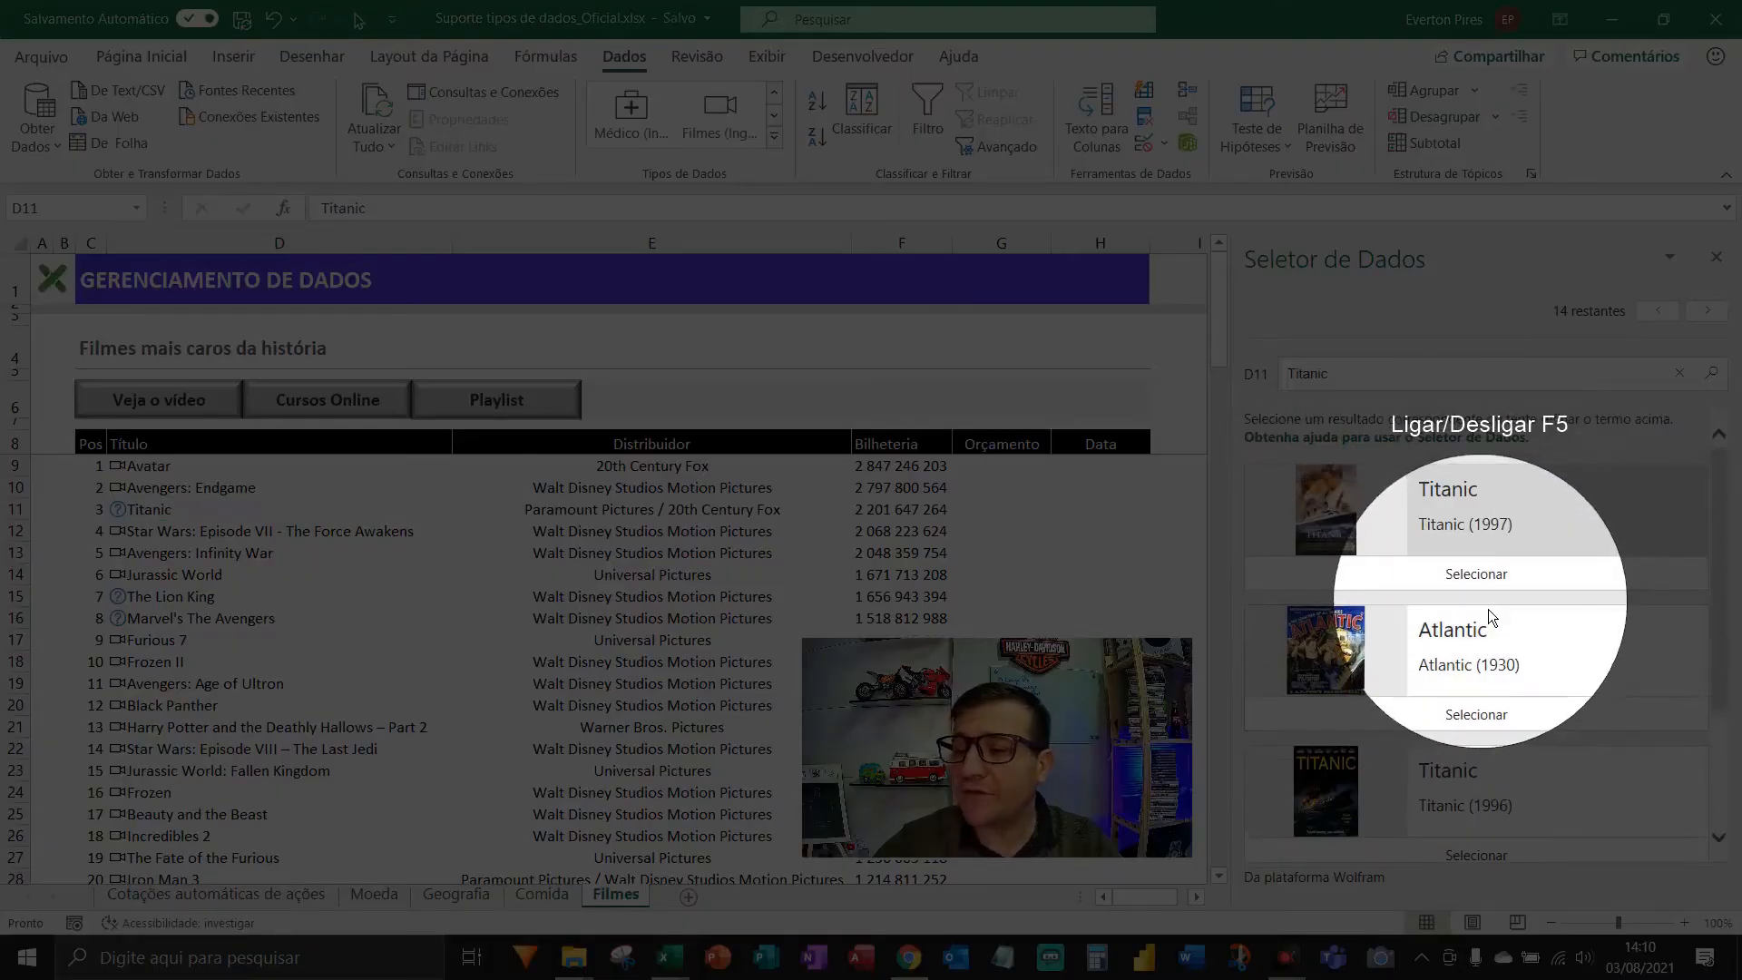
{"action": "scroll", "coordinate": [1493, 645], "scroll_direction": "down", "scroll_amount": 2}
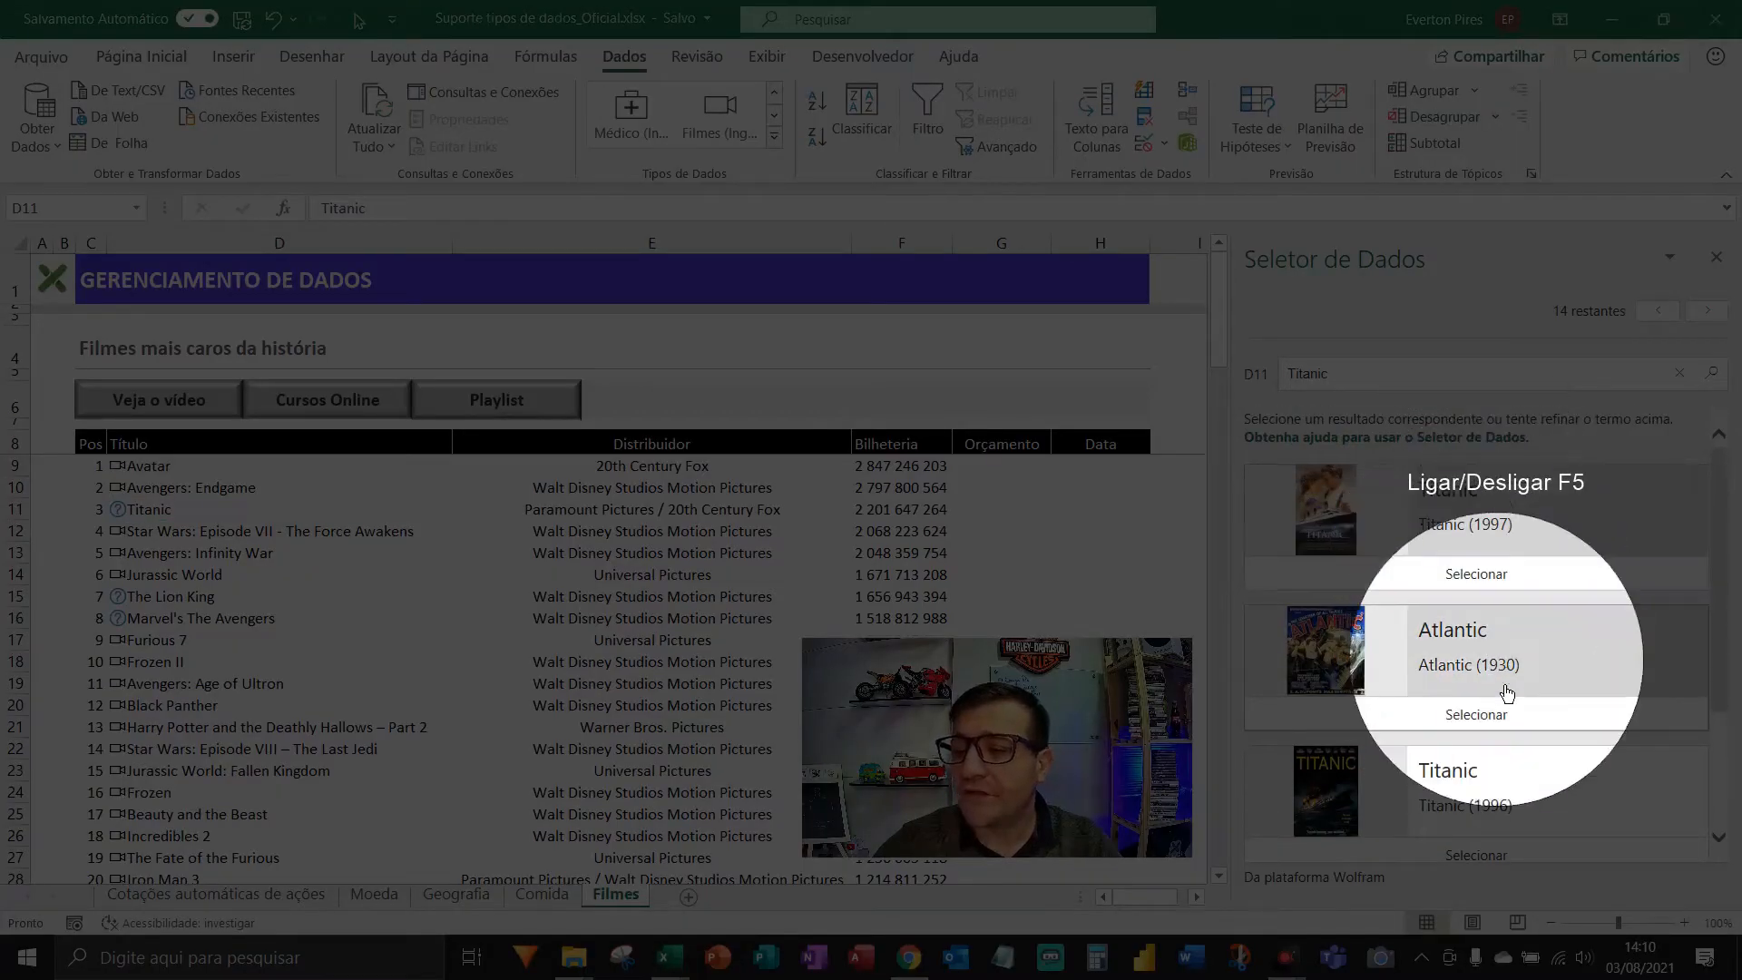
{"action": "scroll", "coordinate": [1494, 682], "scroll_direction": "down", "scroll_amount": 2}
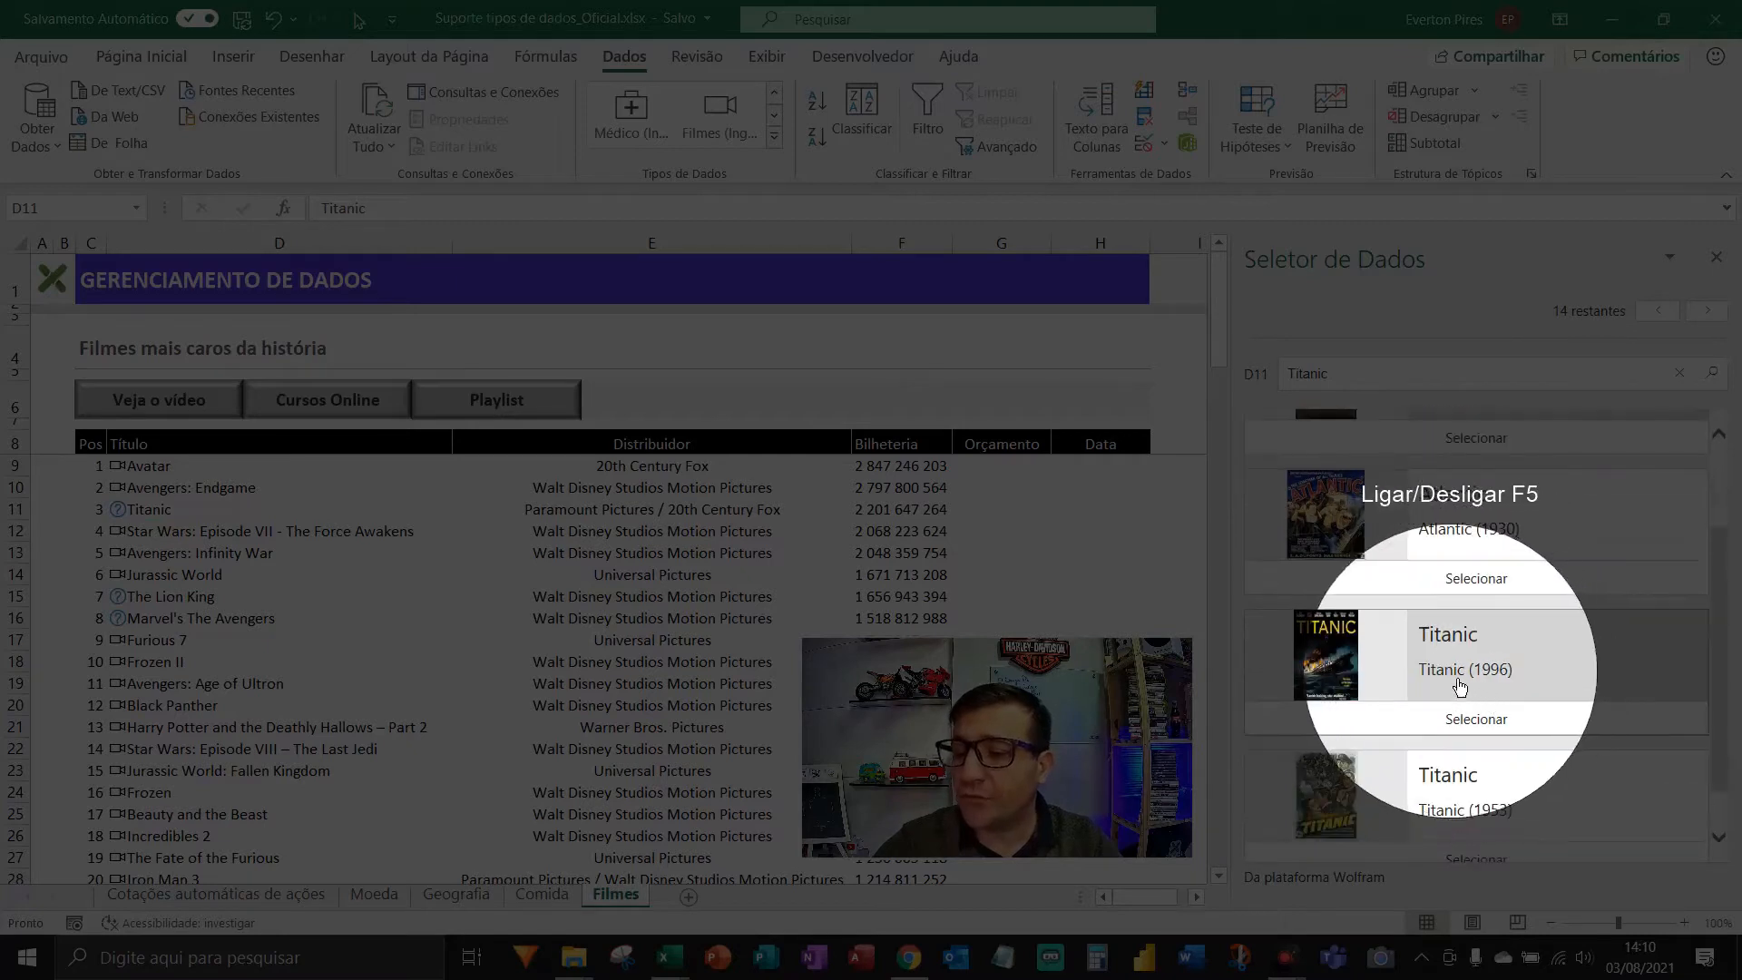
{"action": "key", "text": "F5"}
{"action": "scroll", "coordinate": [1484, 635], "scroll_direction": "up", "scroll_amount": 4}
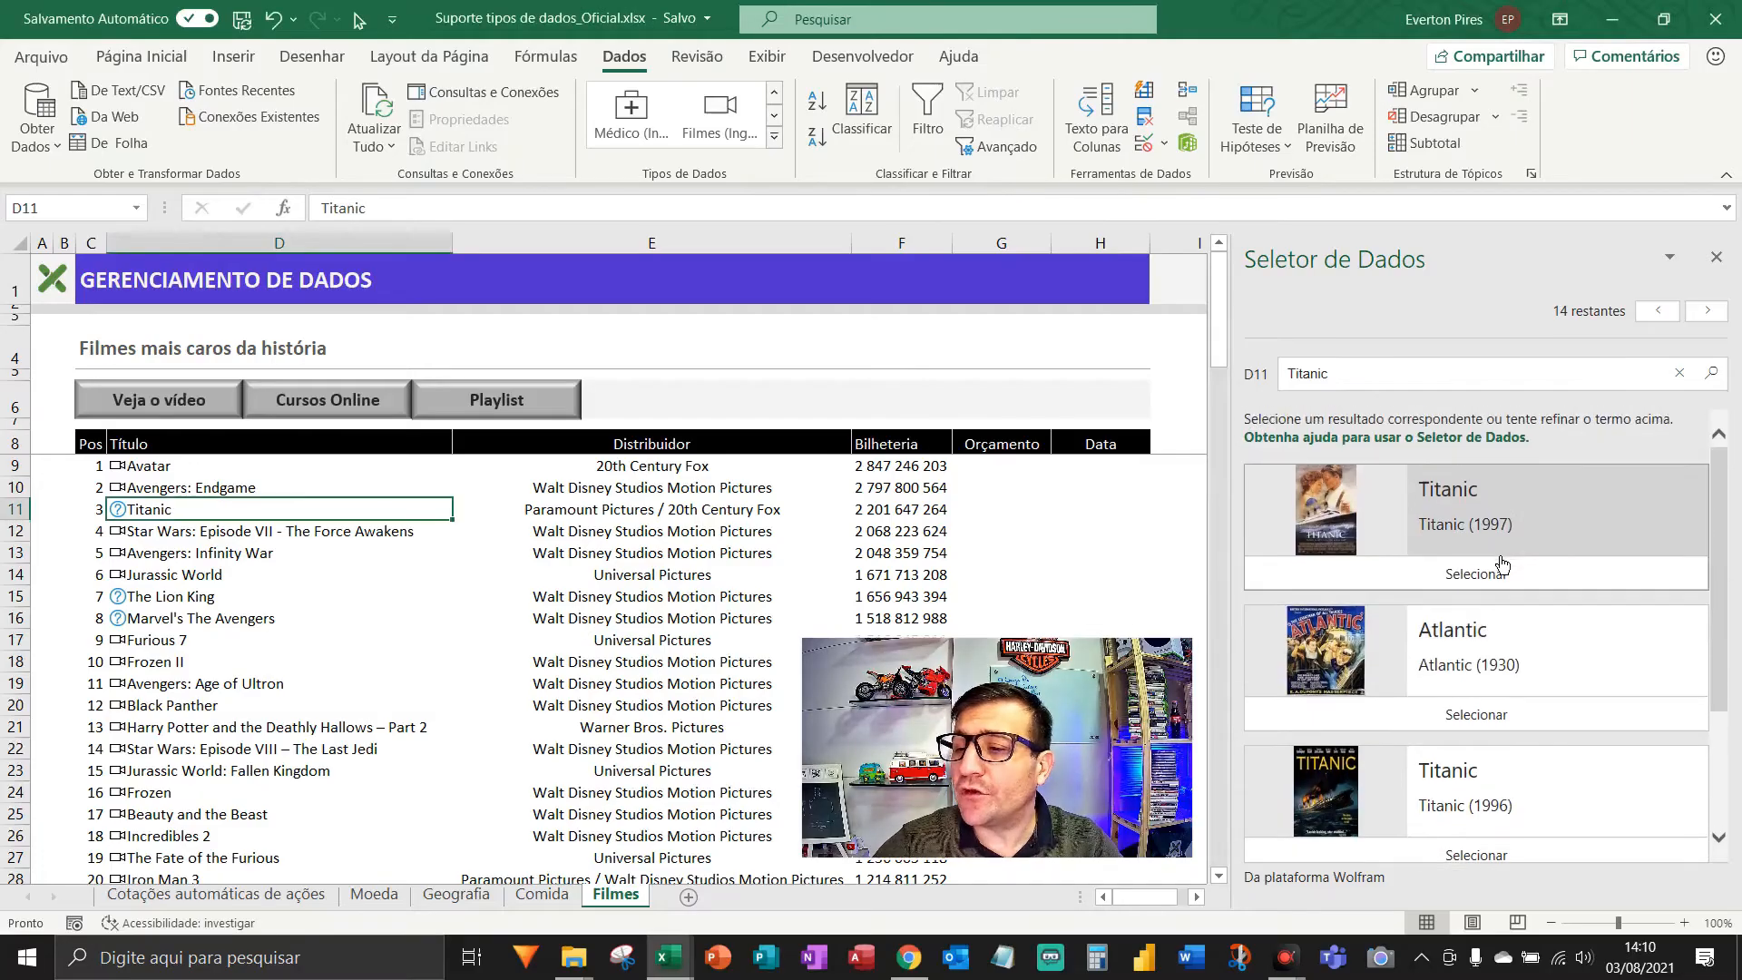
{"action": "left_click", "coordinate": [1485, 588]}
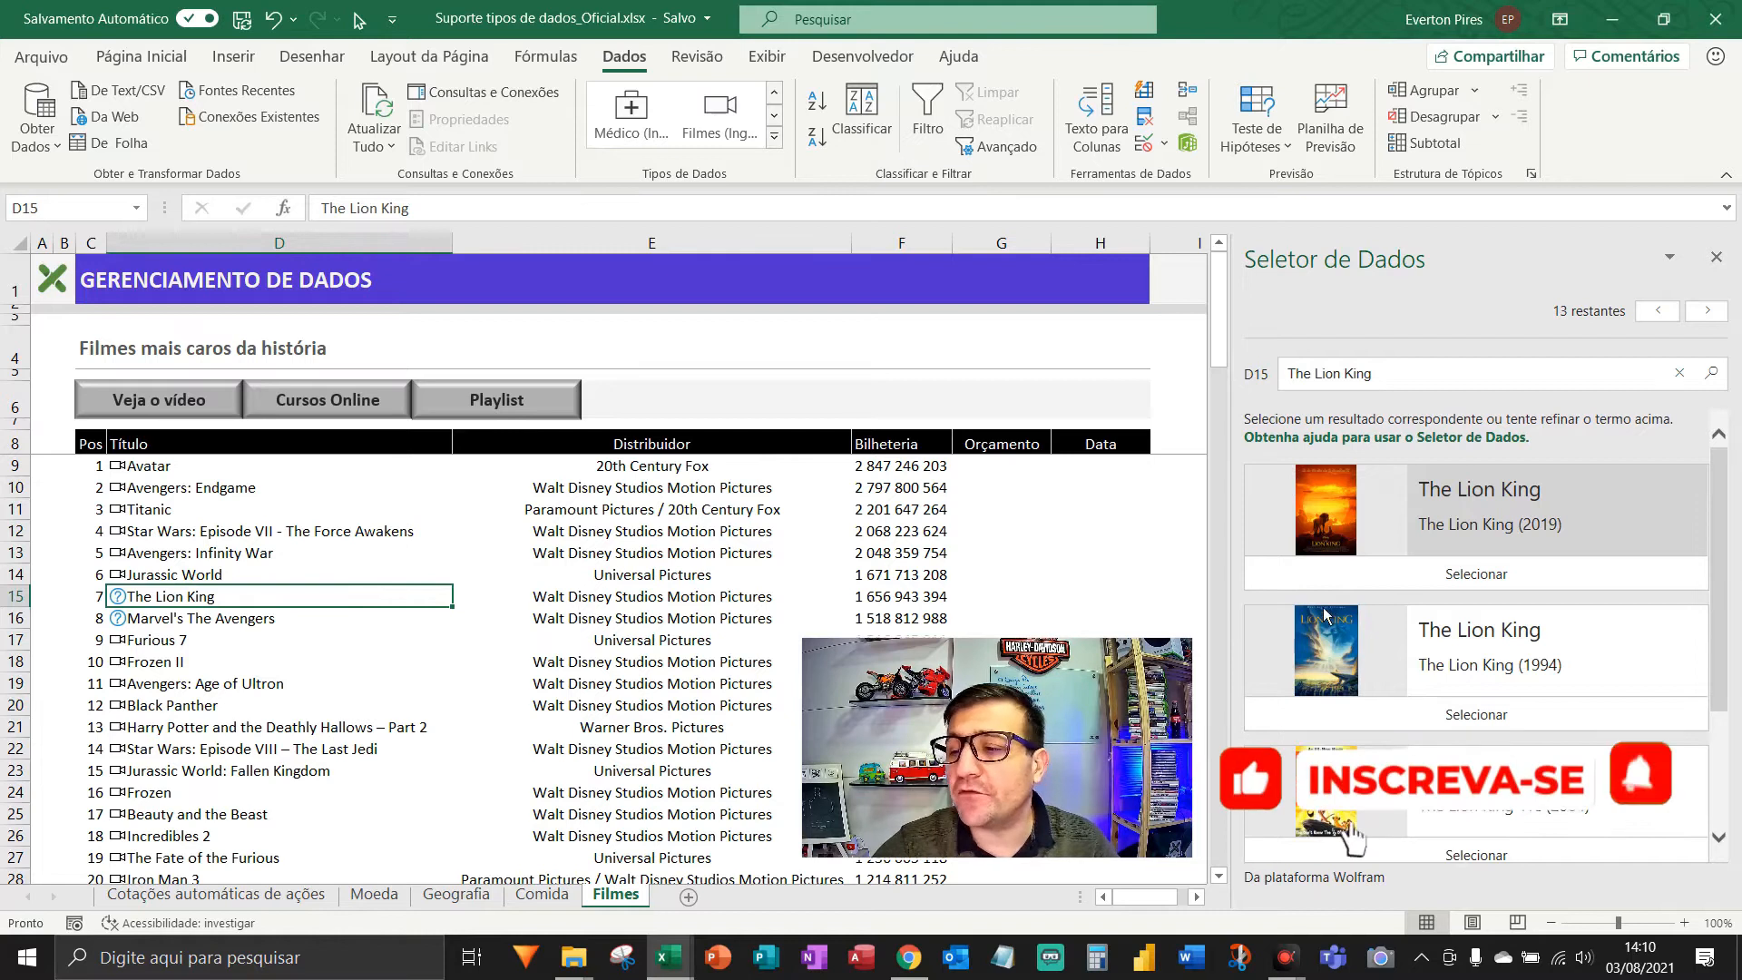
{"action": "left_click", "coordinate": [1506, 588]}
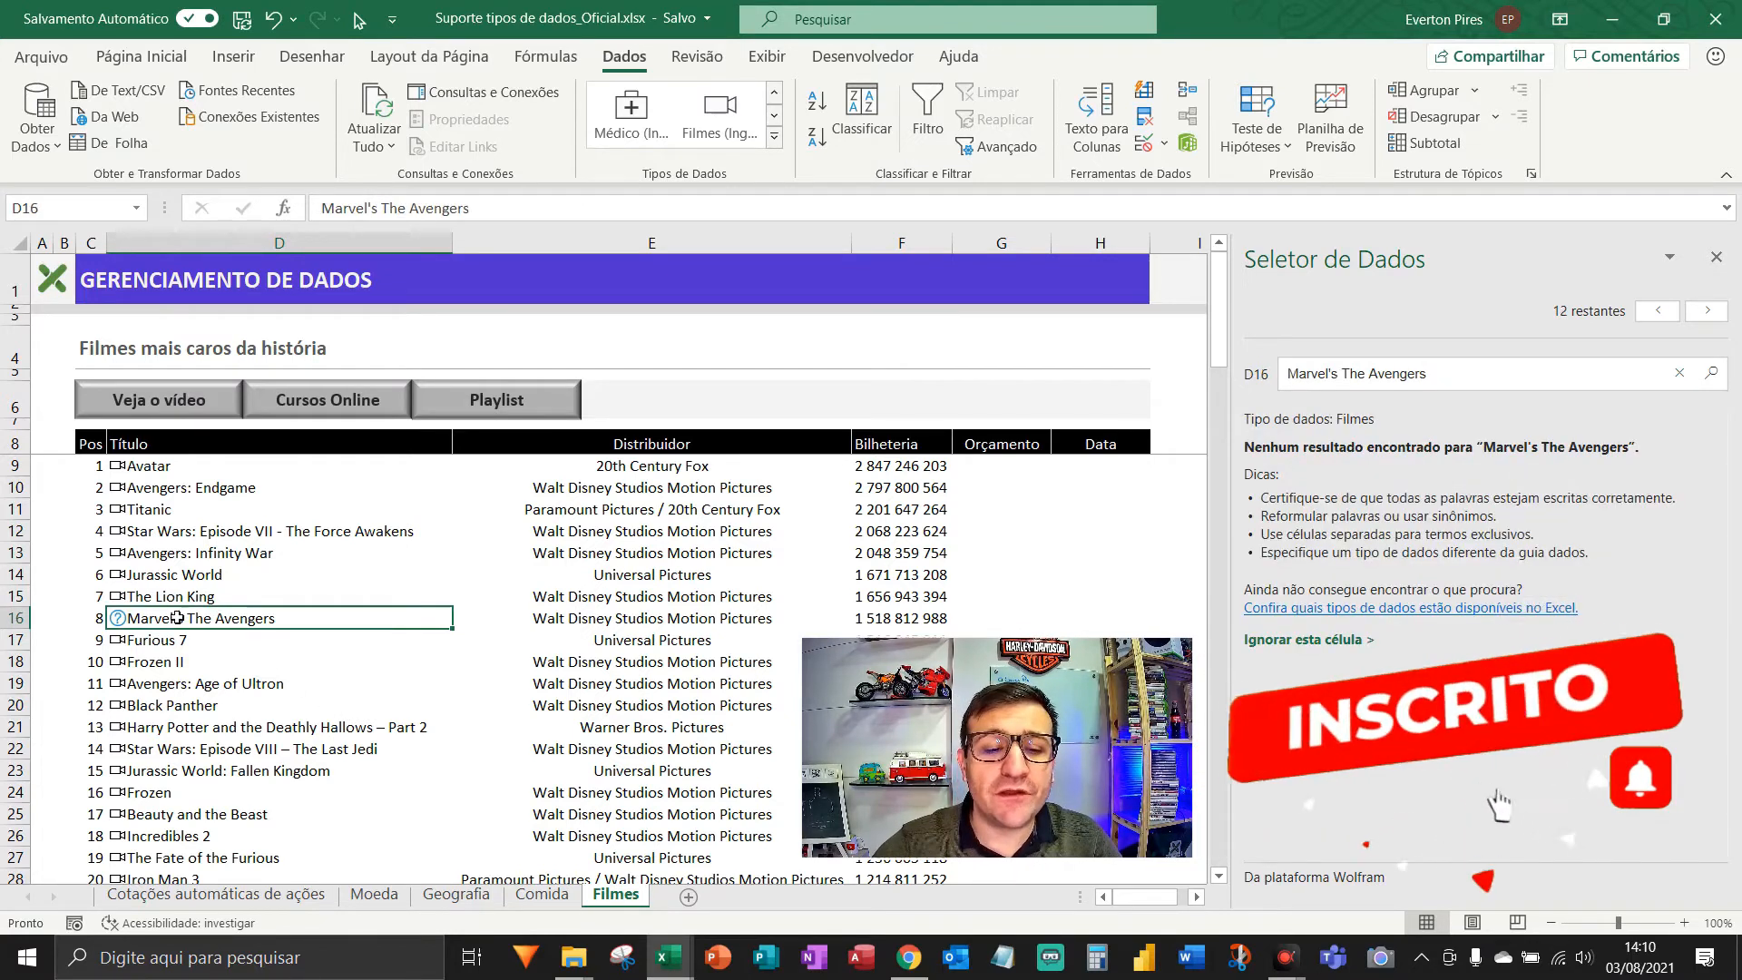
- Delete the entire row 16 containing Marvel's The Avengers
{"action": "left_click", "coordinate": [25, 626]}
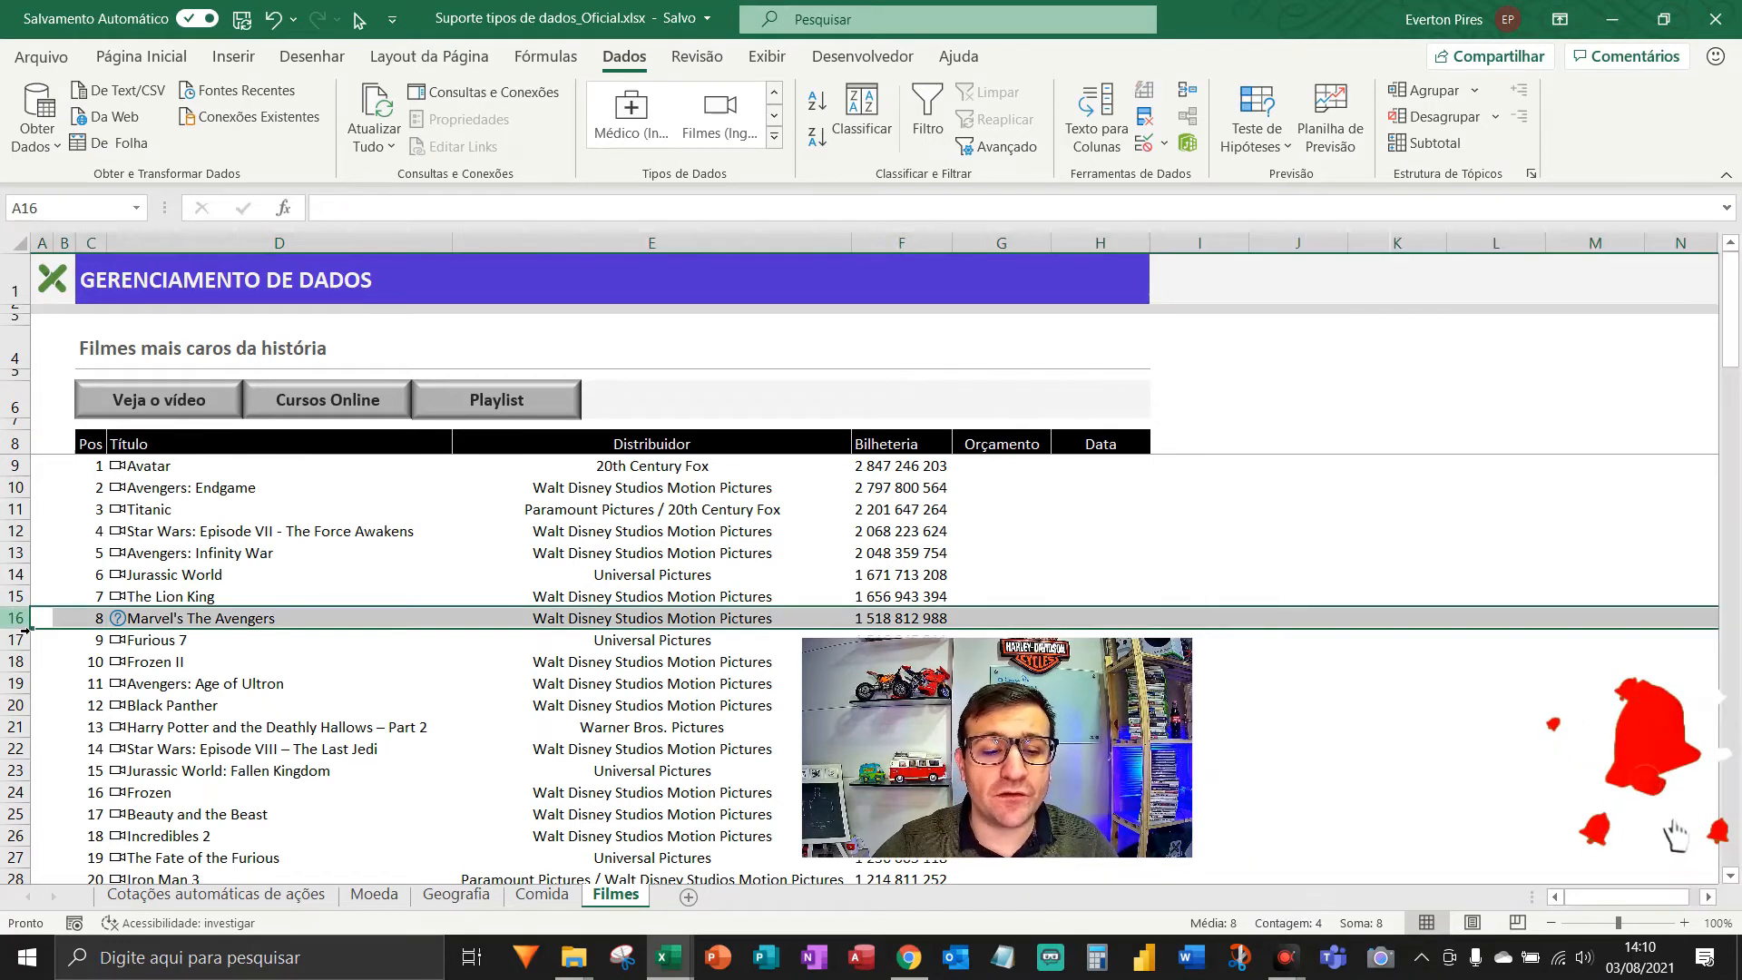
{"action": "key", "text": "ctrl+minus"}
- Match the unresolved titles in D37 and D39 to The Lion King (1994) and Joker (2019)
{"action": "scroll", "coordinate": [218, 635], "scroll_direction": "down", "scroll_amount": 7}
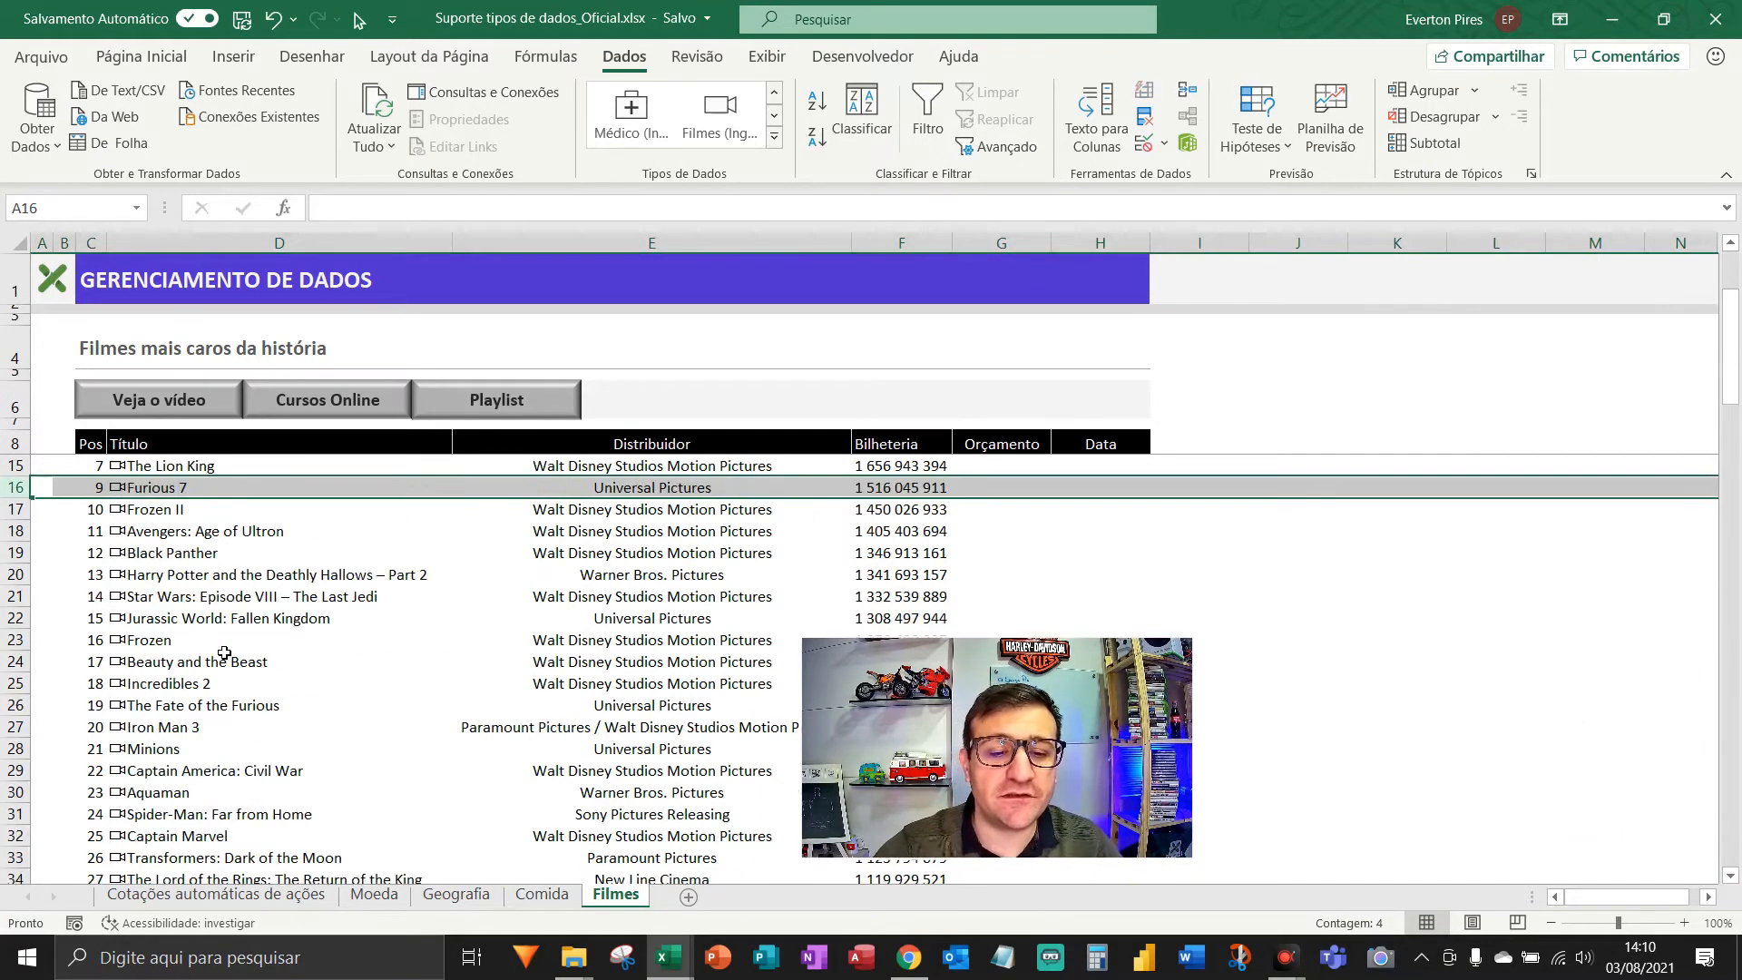
{"action": "left_click", "coordinate": [118, 618]}
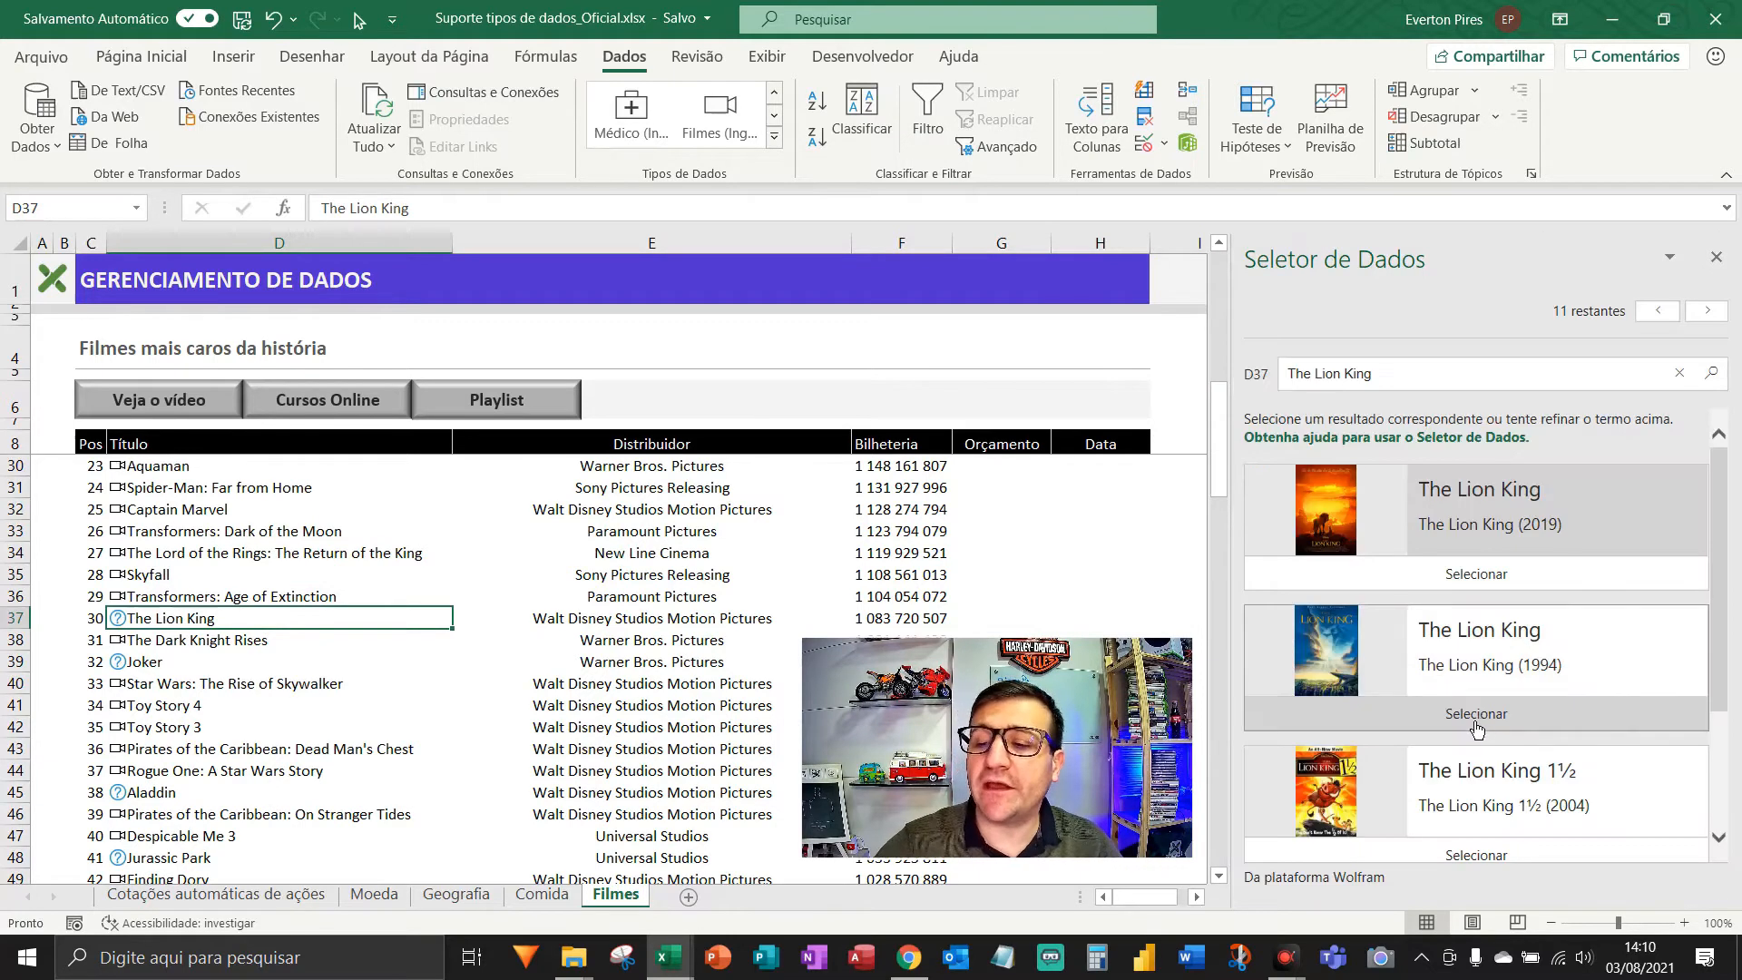
{"action": "left_click", "coordinate": [1471, 717]}
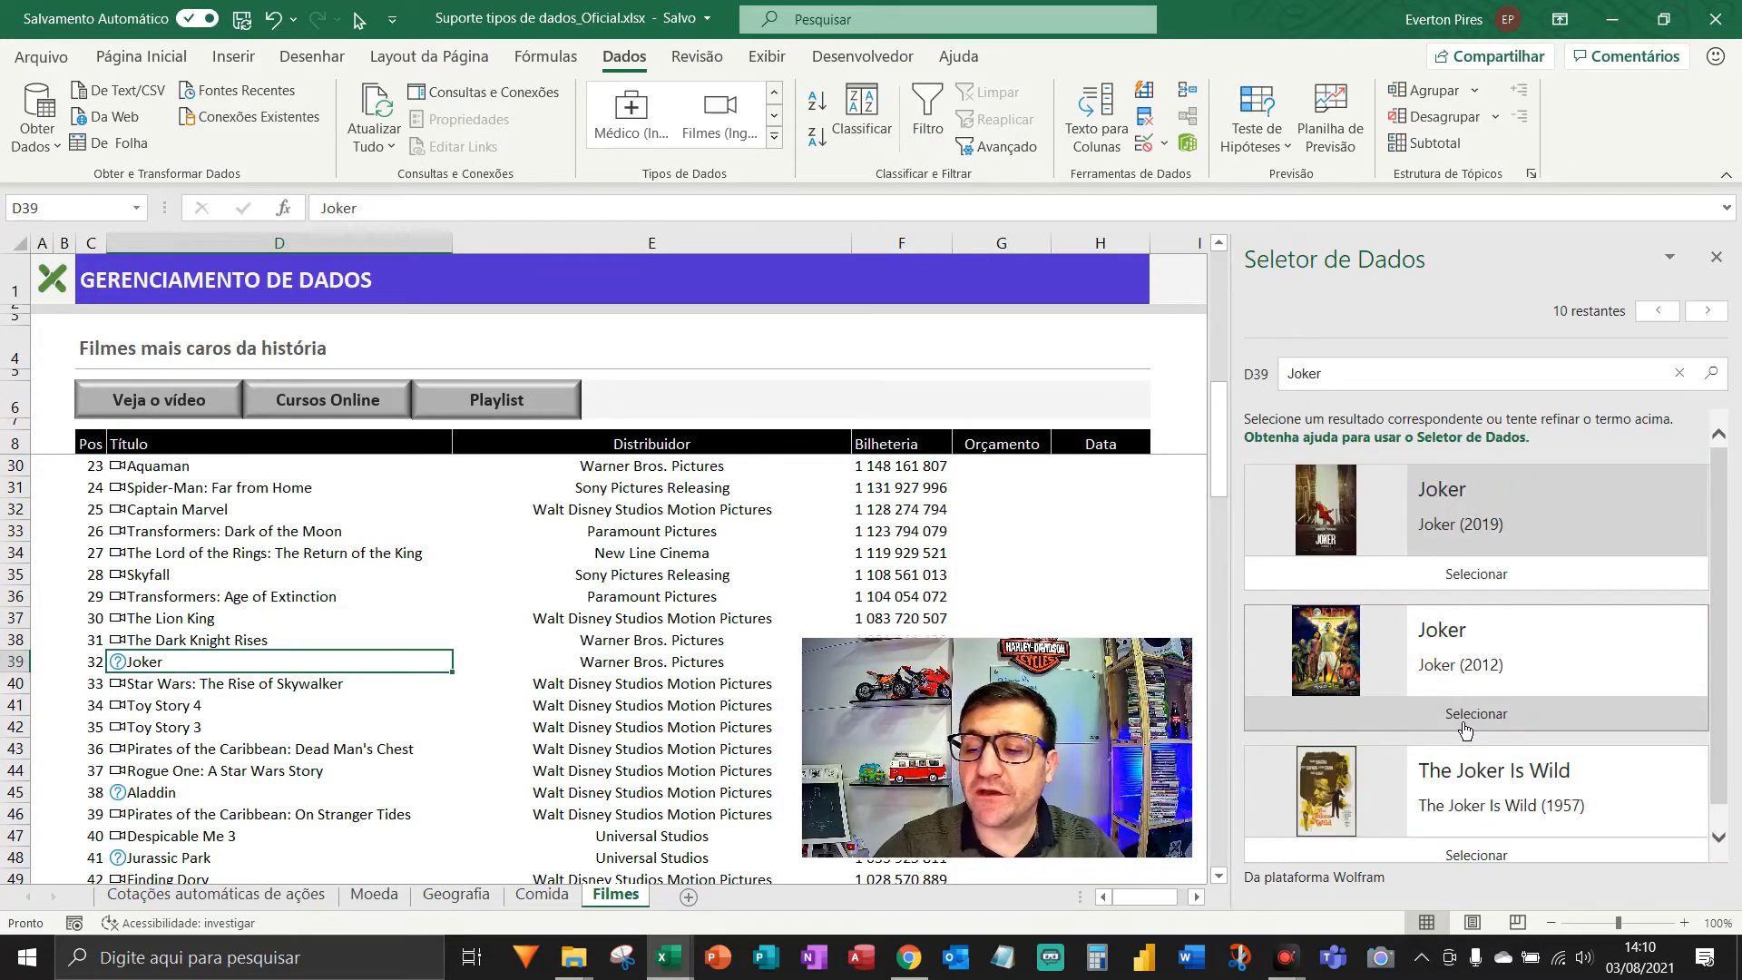
{"action": "left_click", "coordinate": [1474, 574]}
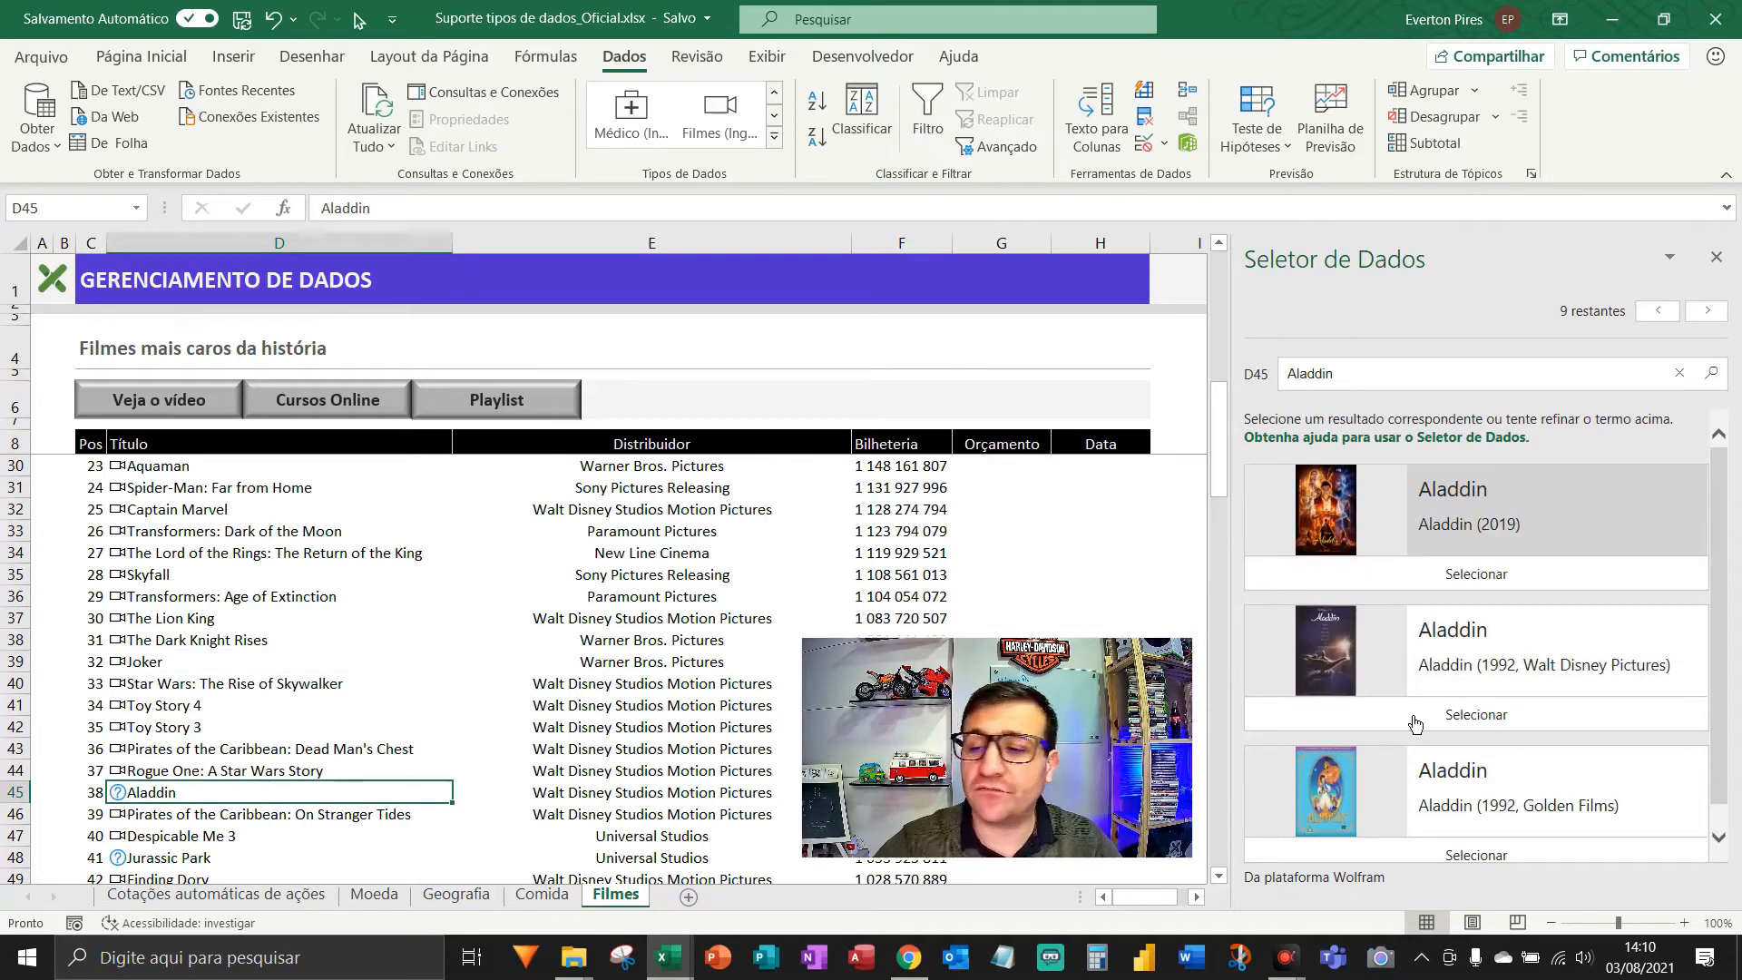
- Match the unresolved titles in D45 and D48 to Aladdin (2019) and The Lost World: Jurassic Park (1997)
{"action": "left_click", "coordinate": [1493, 585]}
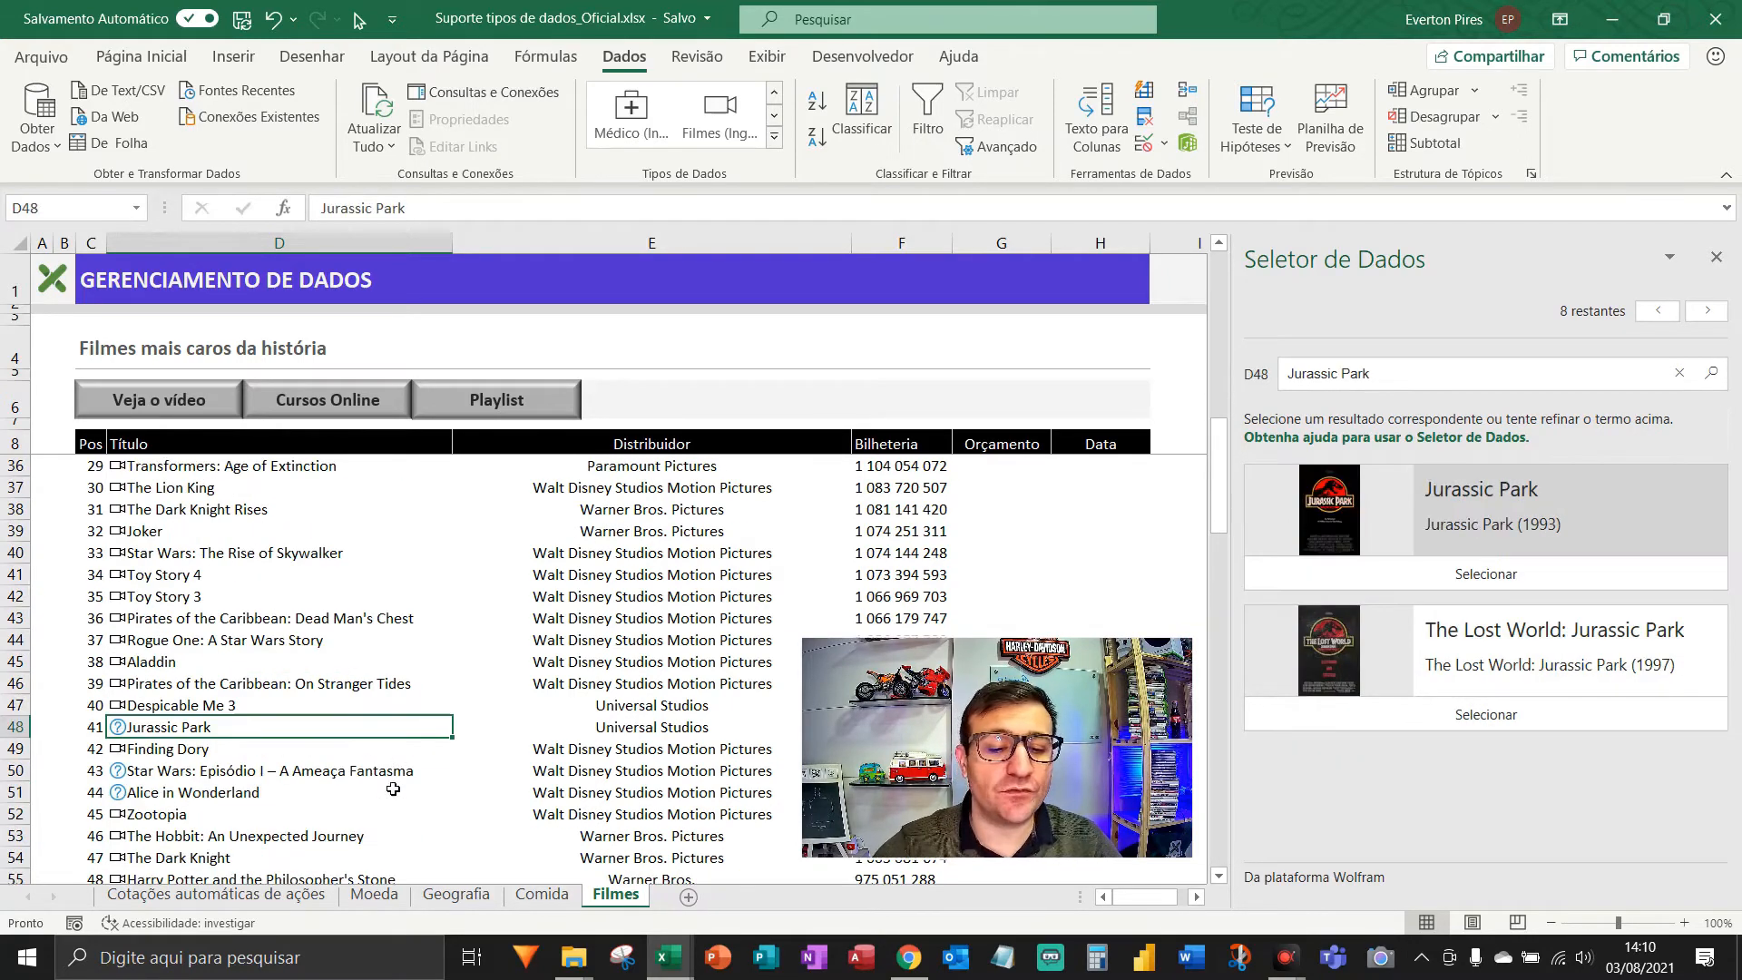
{"action": "left_click", "coordinate": [1497, 717]}
- Delete the entire row 50 containing Star Wars: Episódio I – A Ameaça Fantasma
{"action": "left_click", "coordinate": [16, 640]}
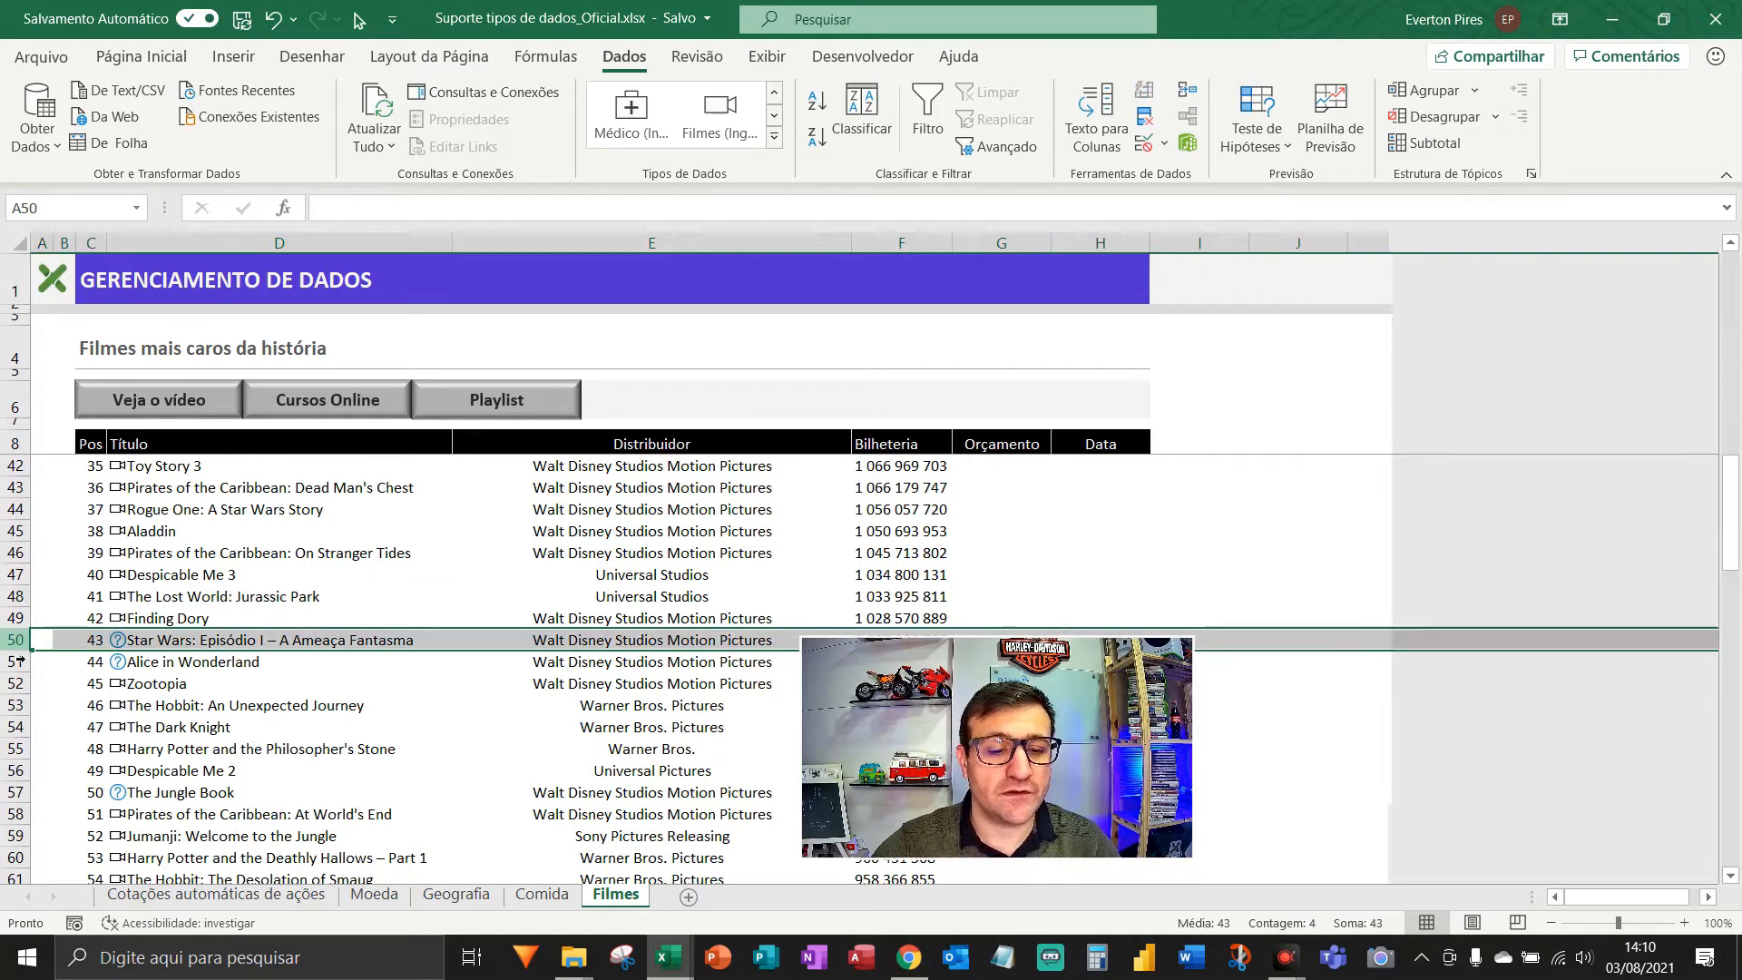
{"action": "key", "text": "ctrl+minus"}
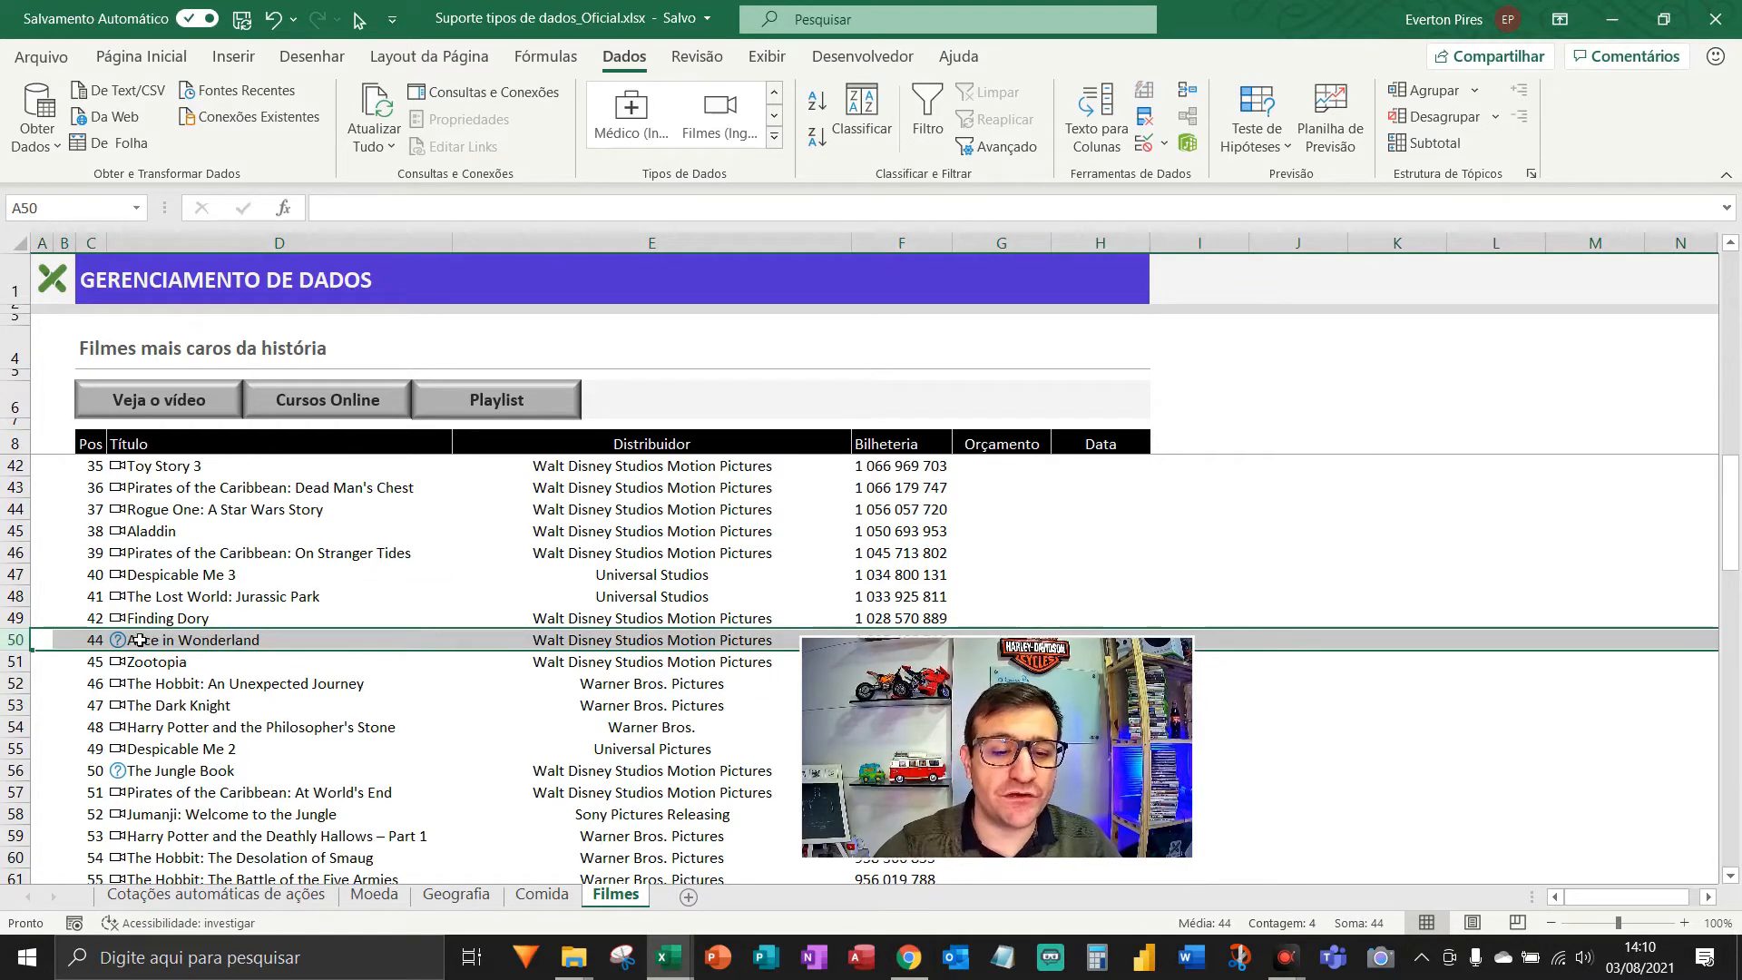
- Match the unresolved titles in D50 and D56 to Alice in Wonderland (2010) and The Jungle Book (2016)
{"action": "left_click", "coordinate": [167, 641]}
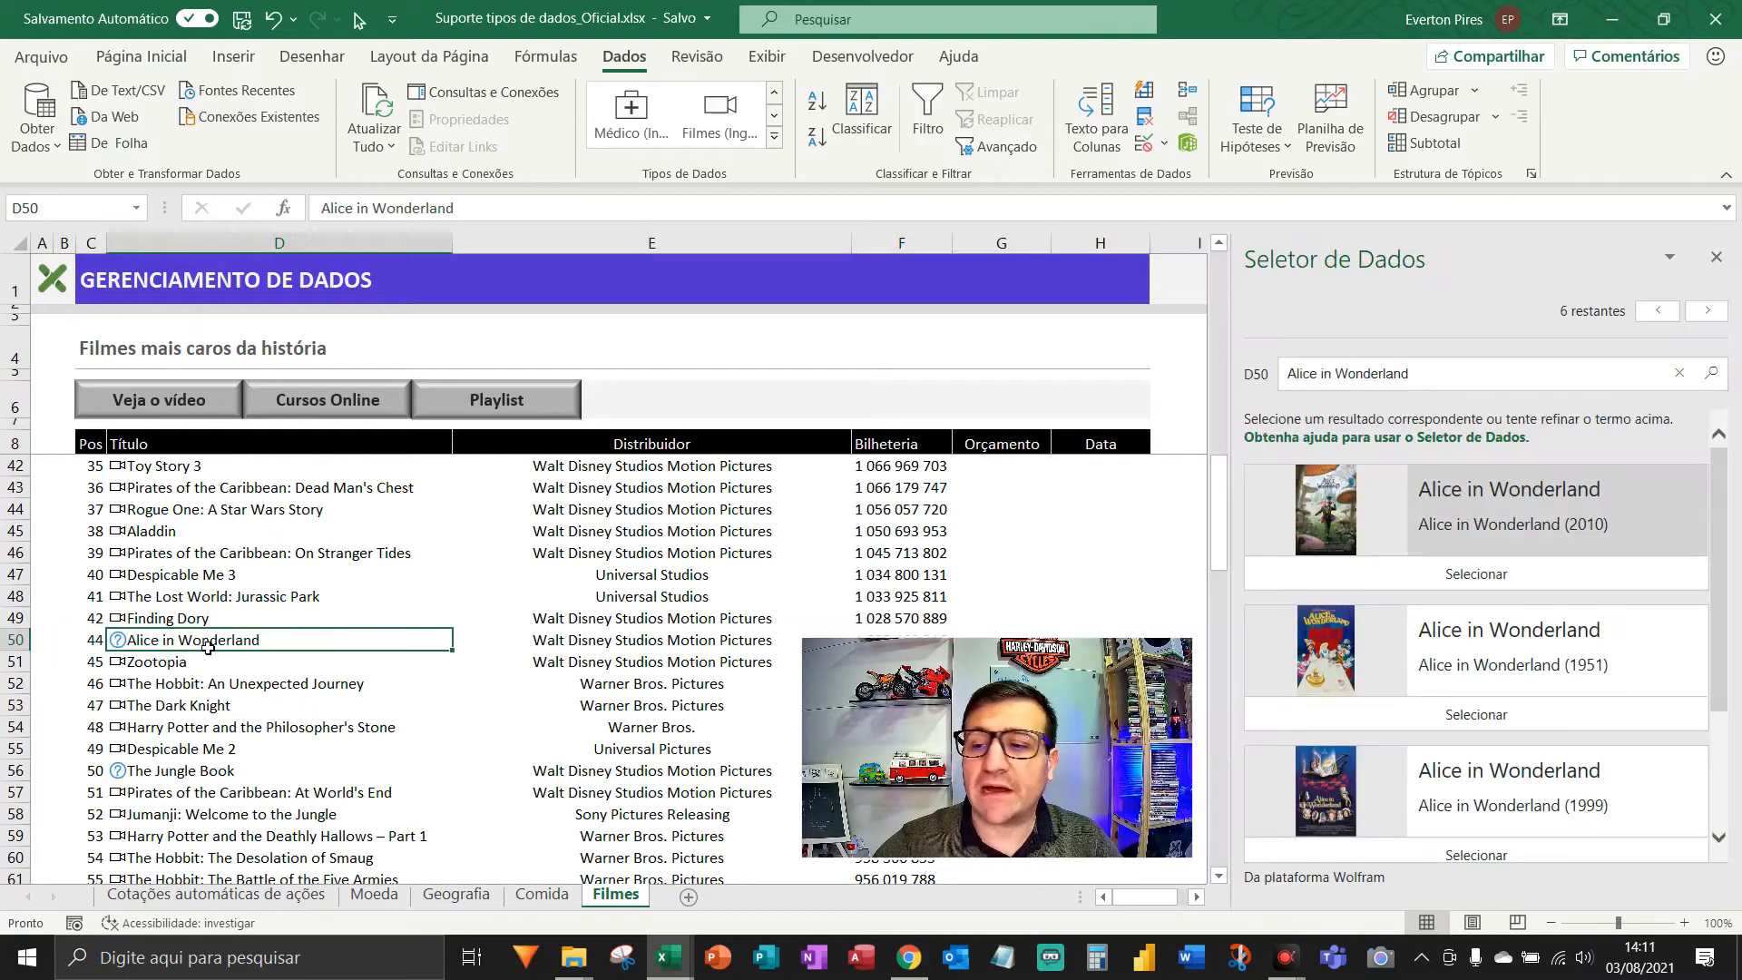
{"action": "left_click", "coordinate": [1476, 574]}
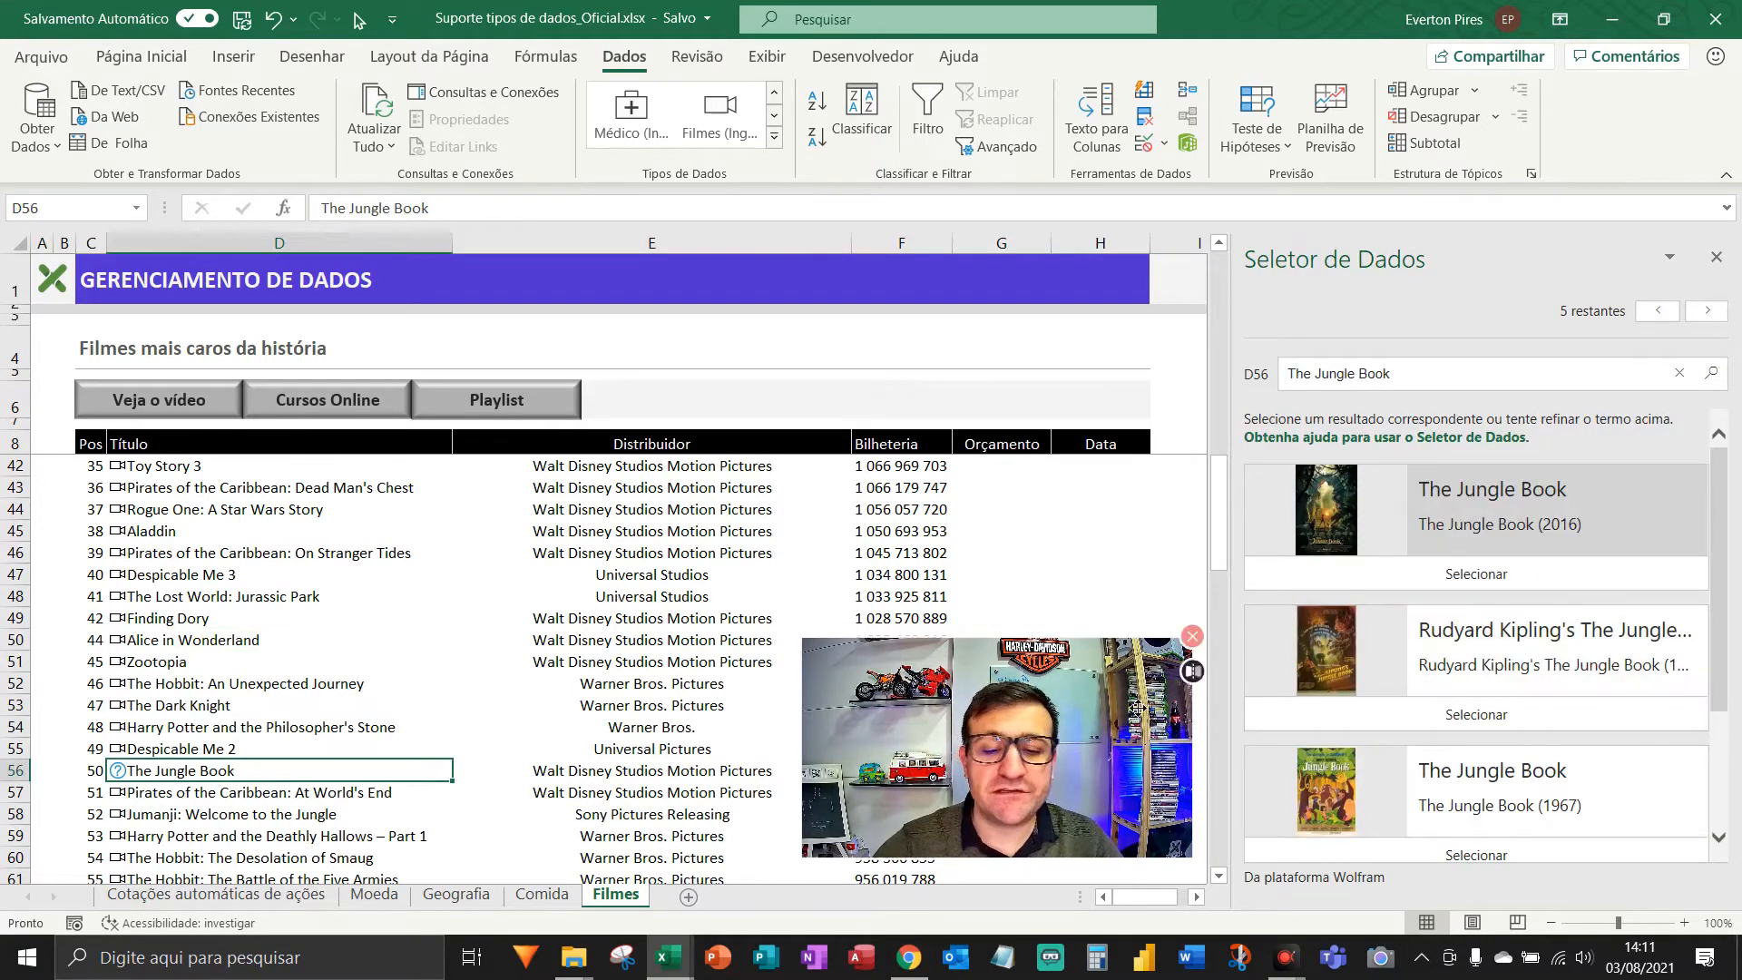
{"action": "left_click", "coordinate": [1476, 575]}
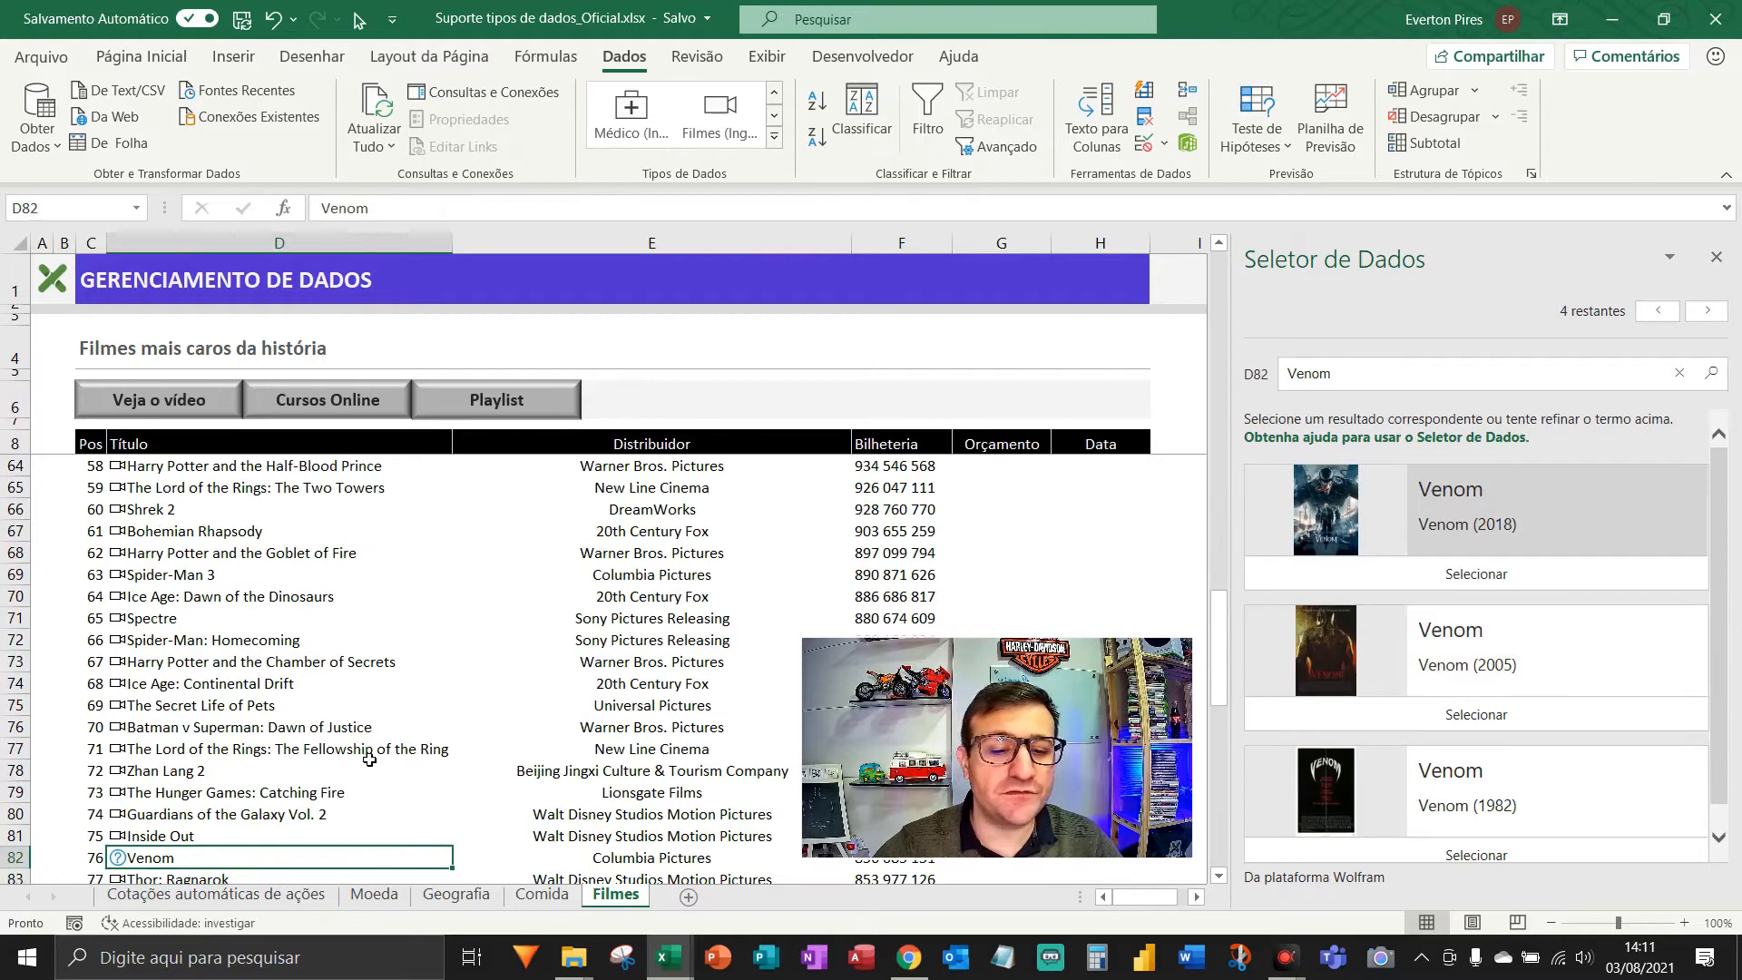
- Match the unresolved titles in D82 and D89 to Venom (2018) and Spider-Man: Far From Home (2019)
{"action": "scroll", "coordinate": [307, 708], "scroll_direction": "down", "scroll_amount": 3}
{"action": "left_click", "coordinate": [1476, 574]}
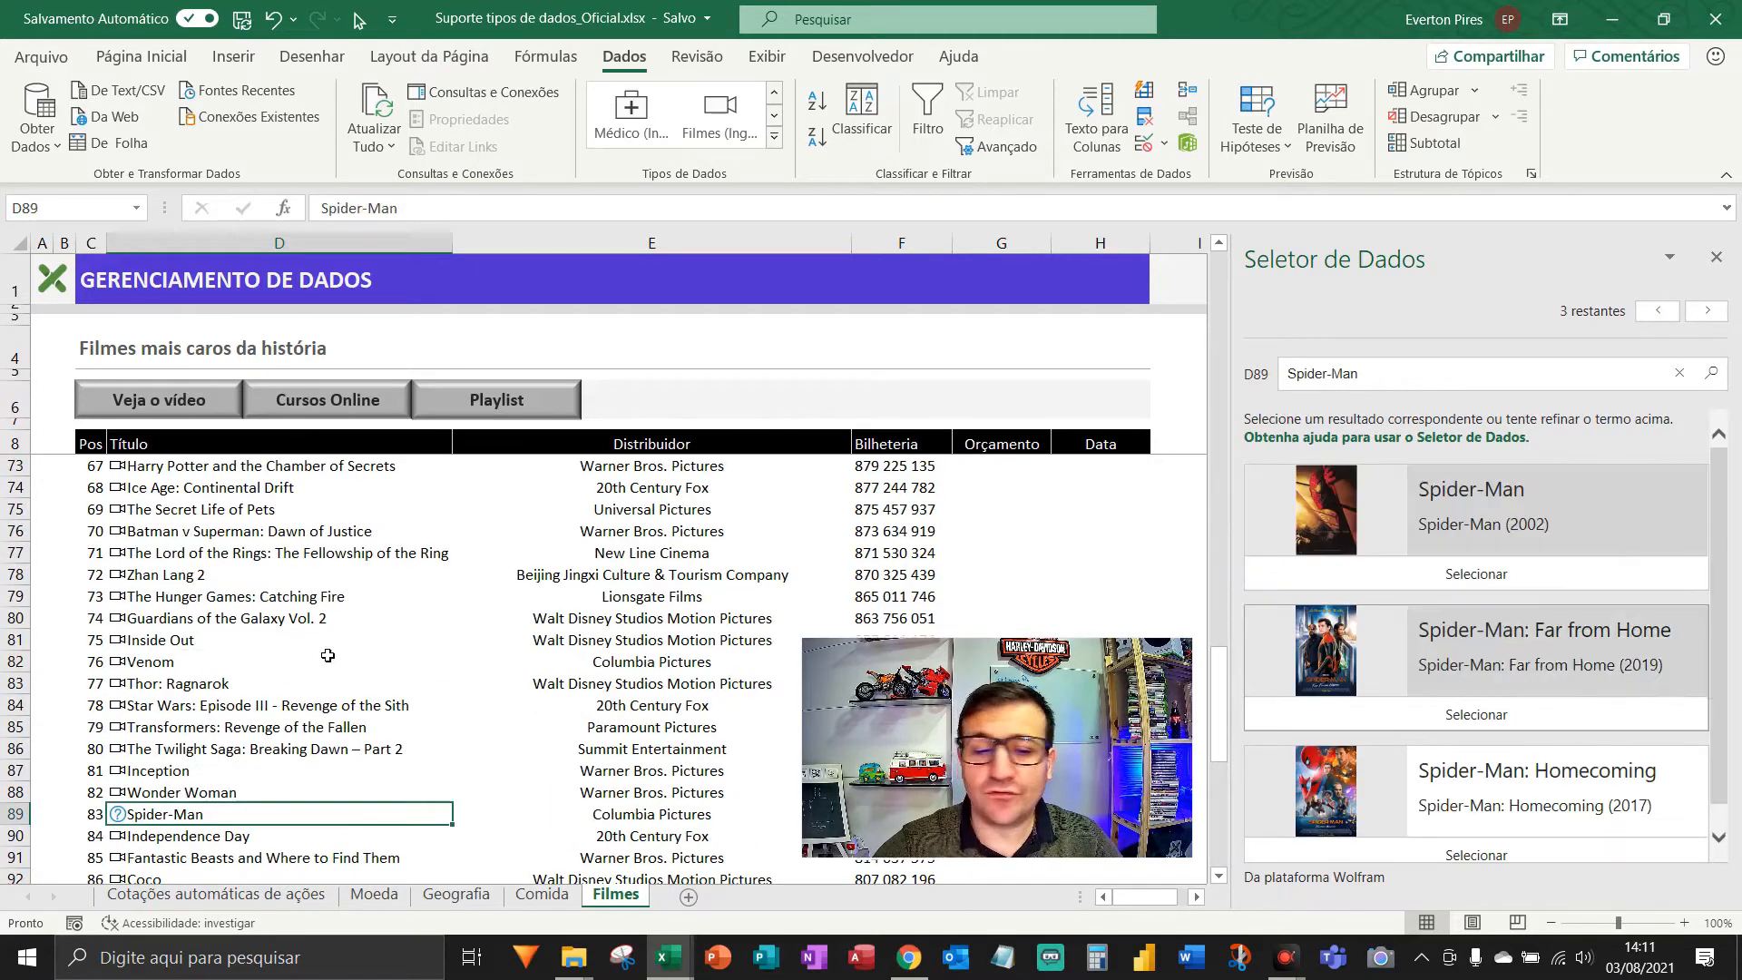
{"action": "left_click", "coordinate": [1561, 717]}
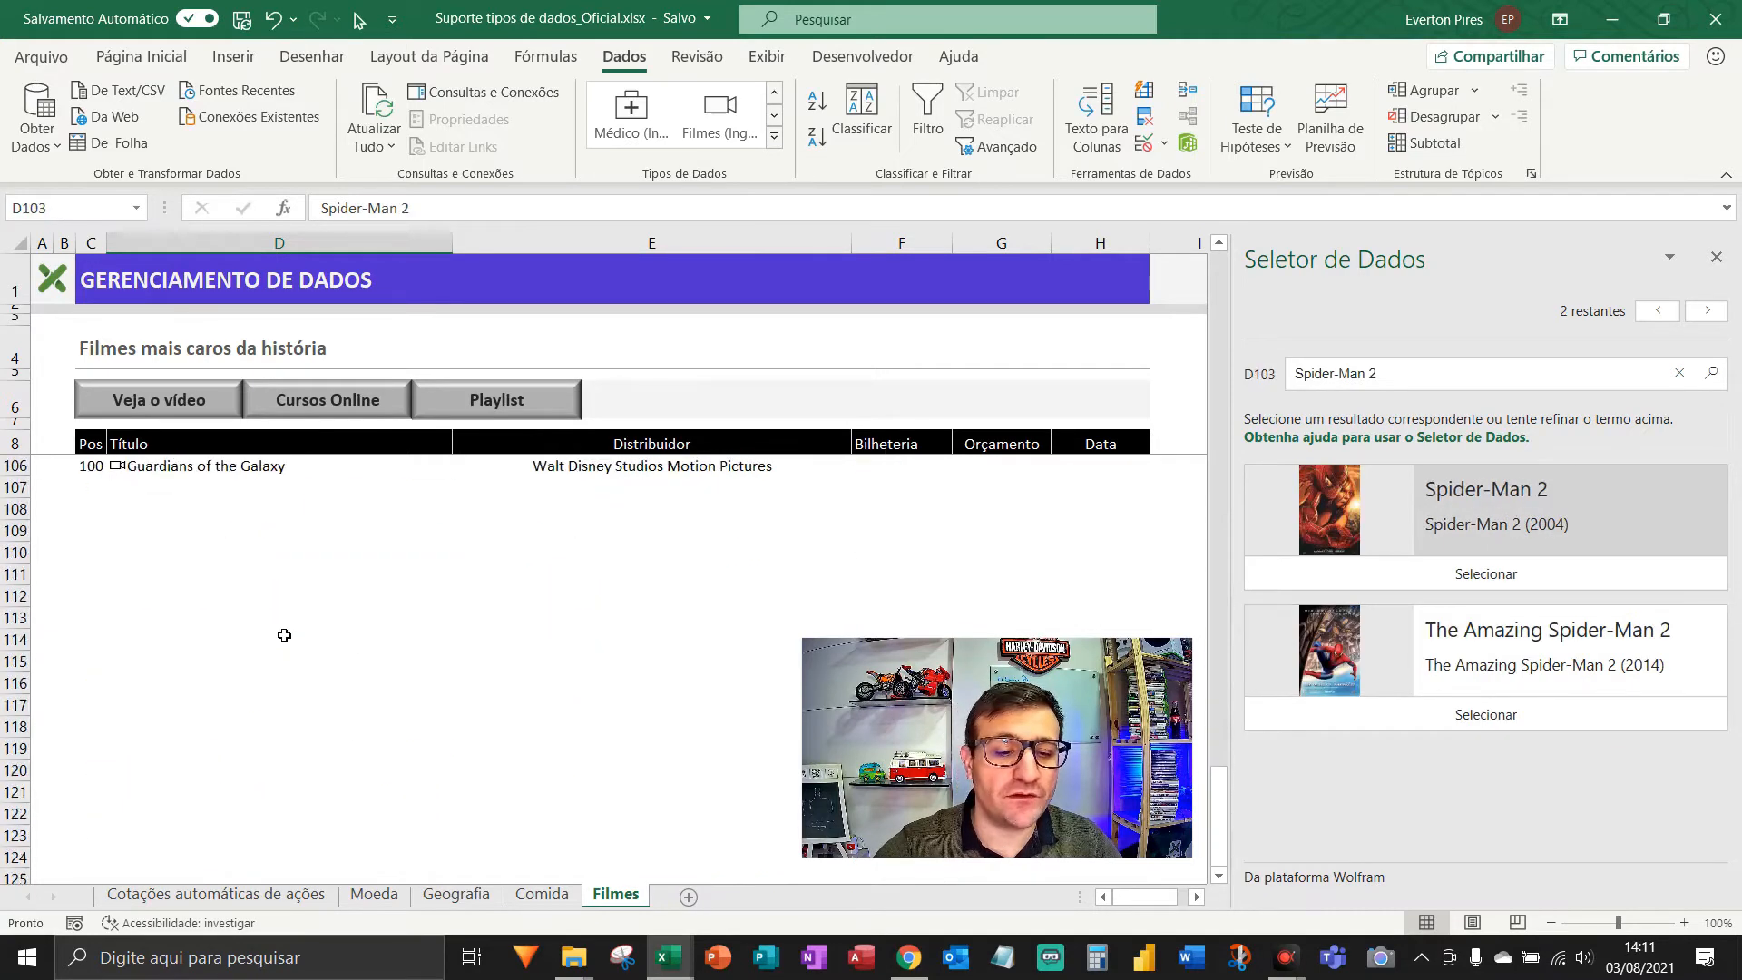
- Match the unresolved titles in D103 and D105 to Spider-Man 2 (2004) and Star Wars: Episode IV - A New Hope
{"action": "left_click", "coordinate": [1495, 588]}
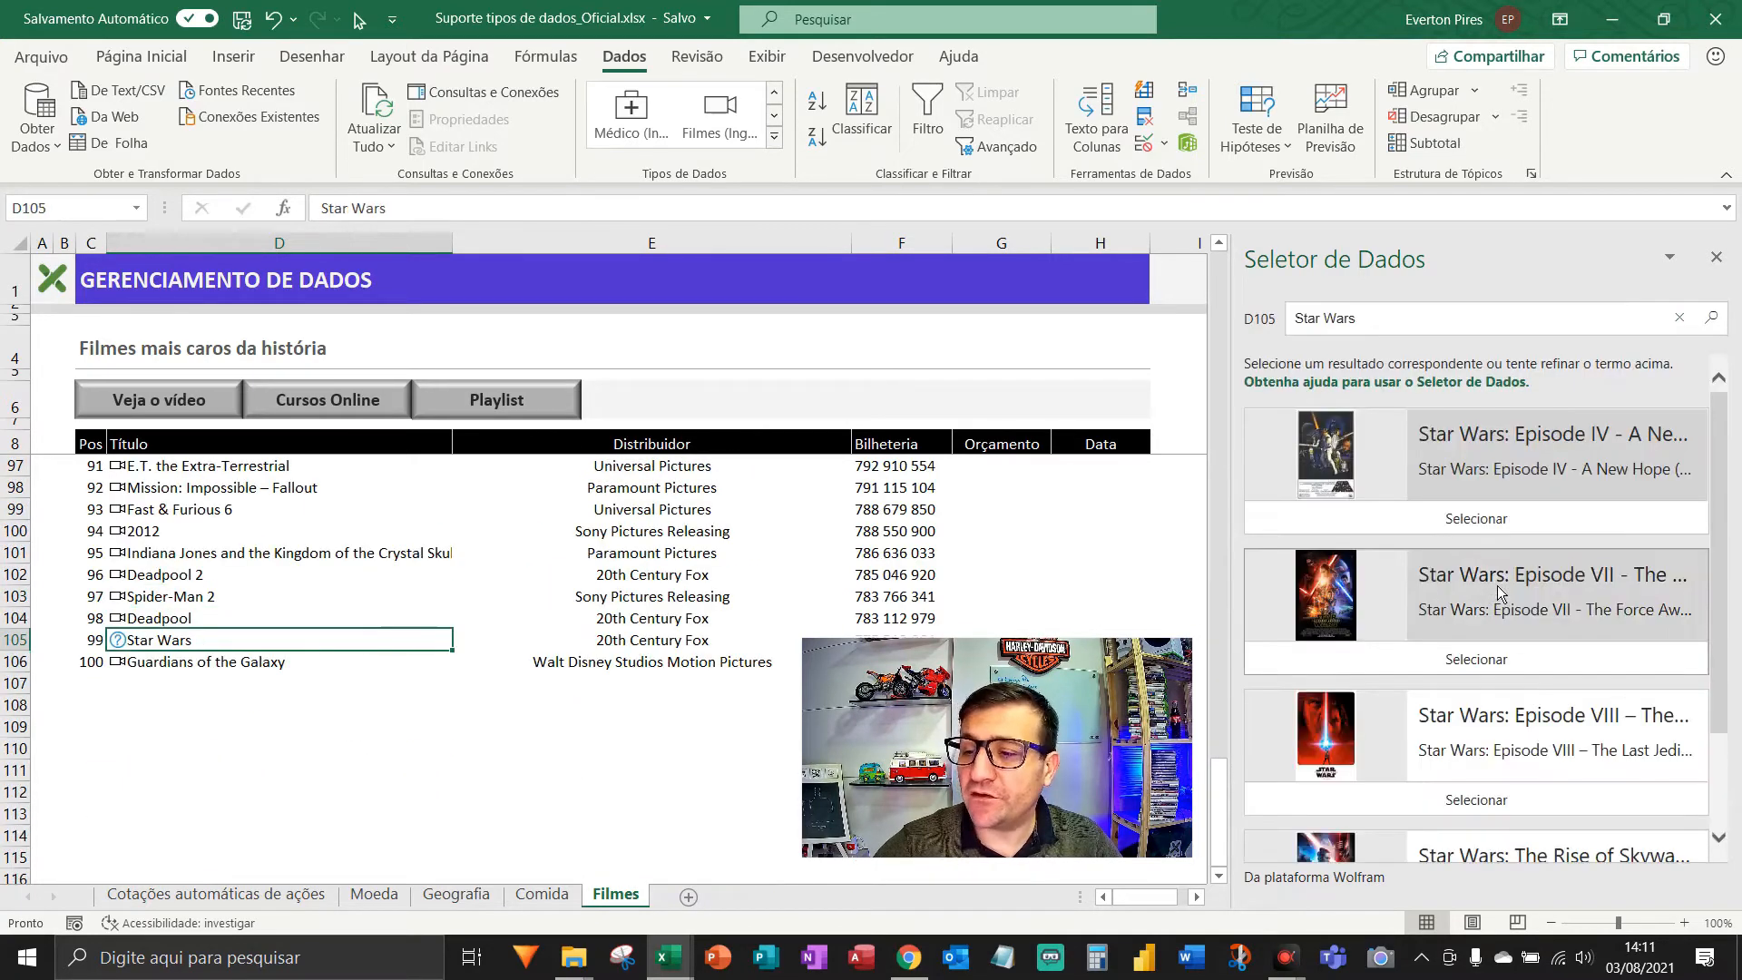
{"action": "left_click", "coordinate": [1501, 529]}
{"action": "scroll", "coordinate": [310, 607], "scroll_direction": "up", "scroll_amount": 12}
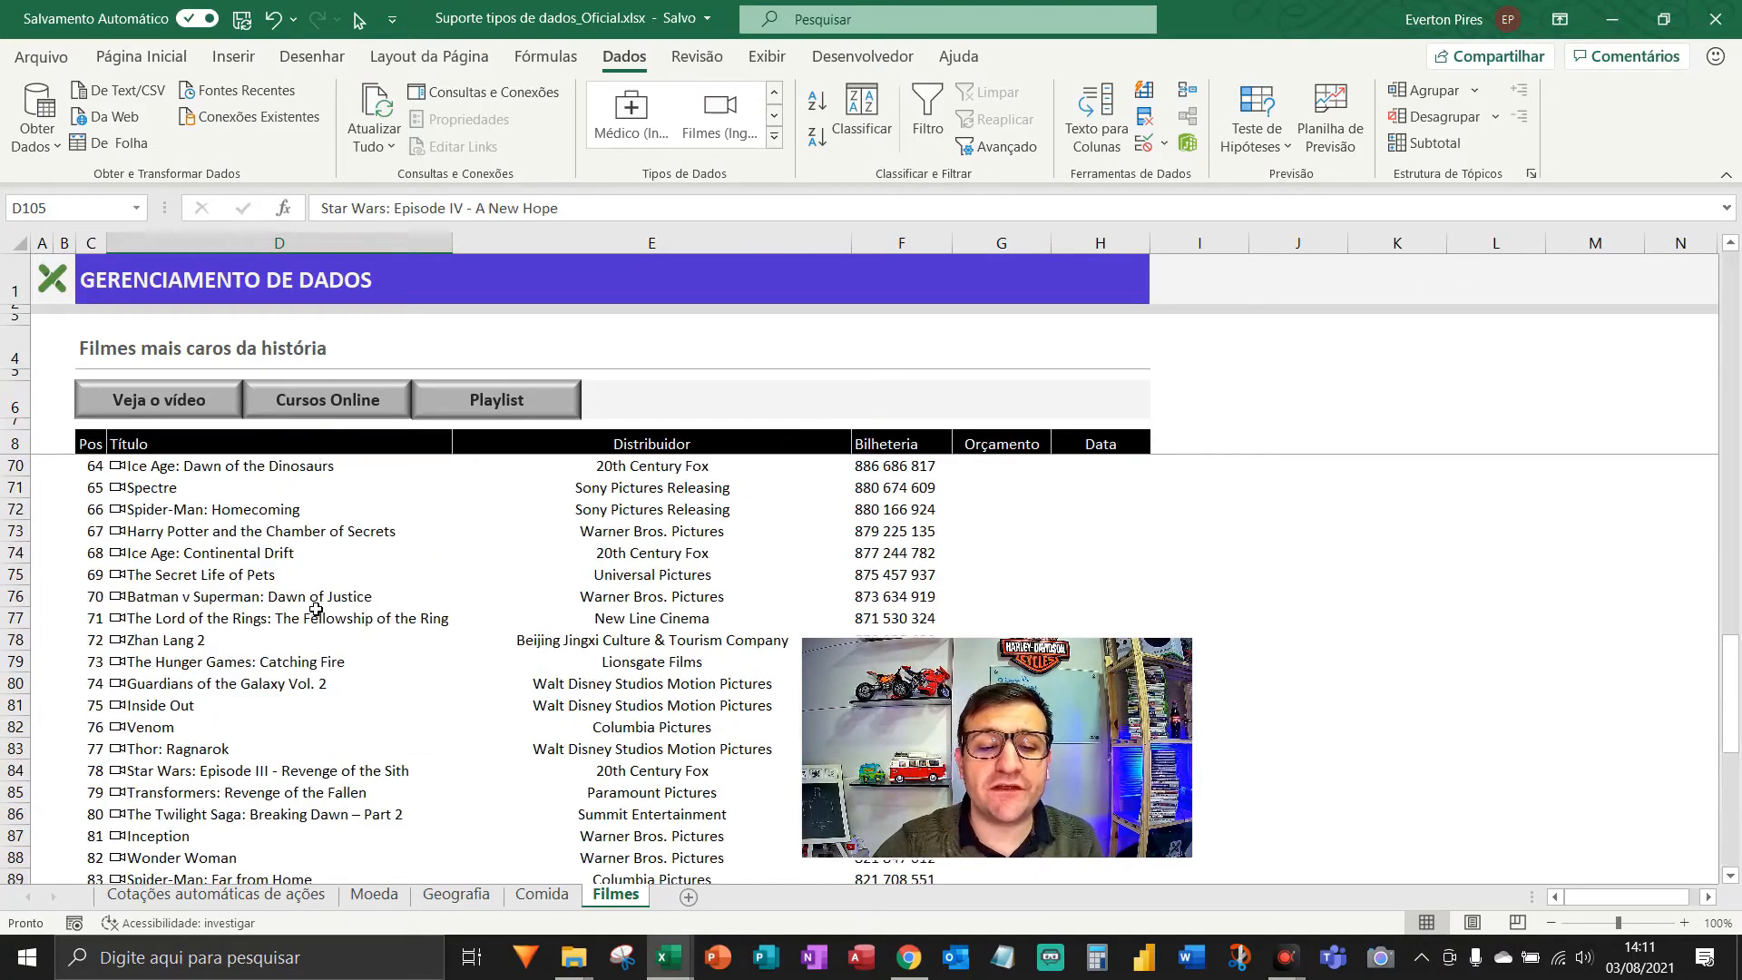
{"action": "scroll", "coordinate": [315, 609], "scroll_direction": "up", "scroll_amount": 15}
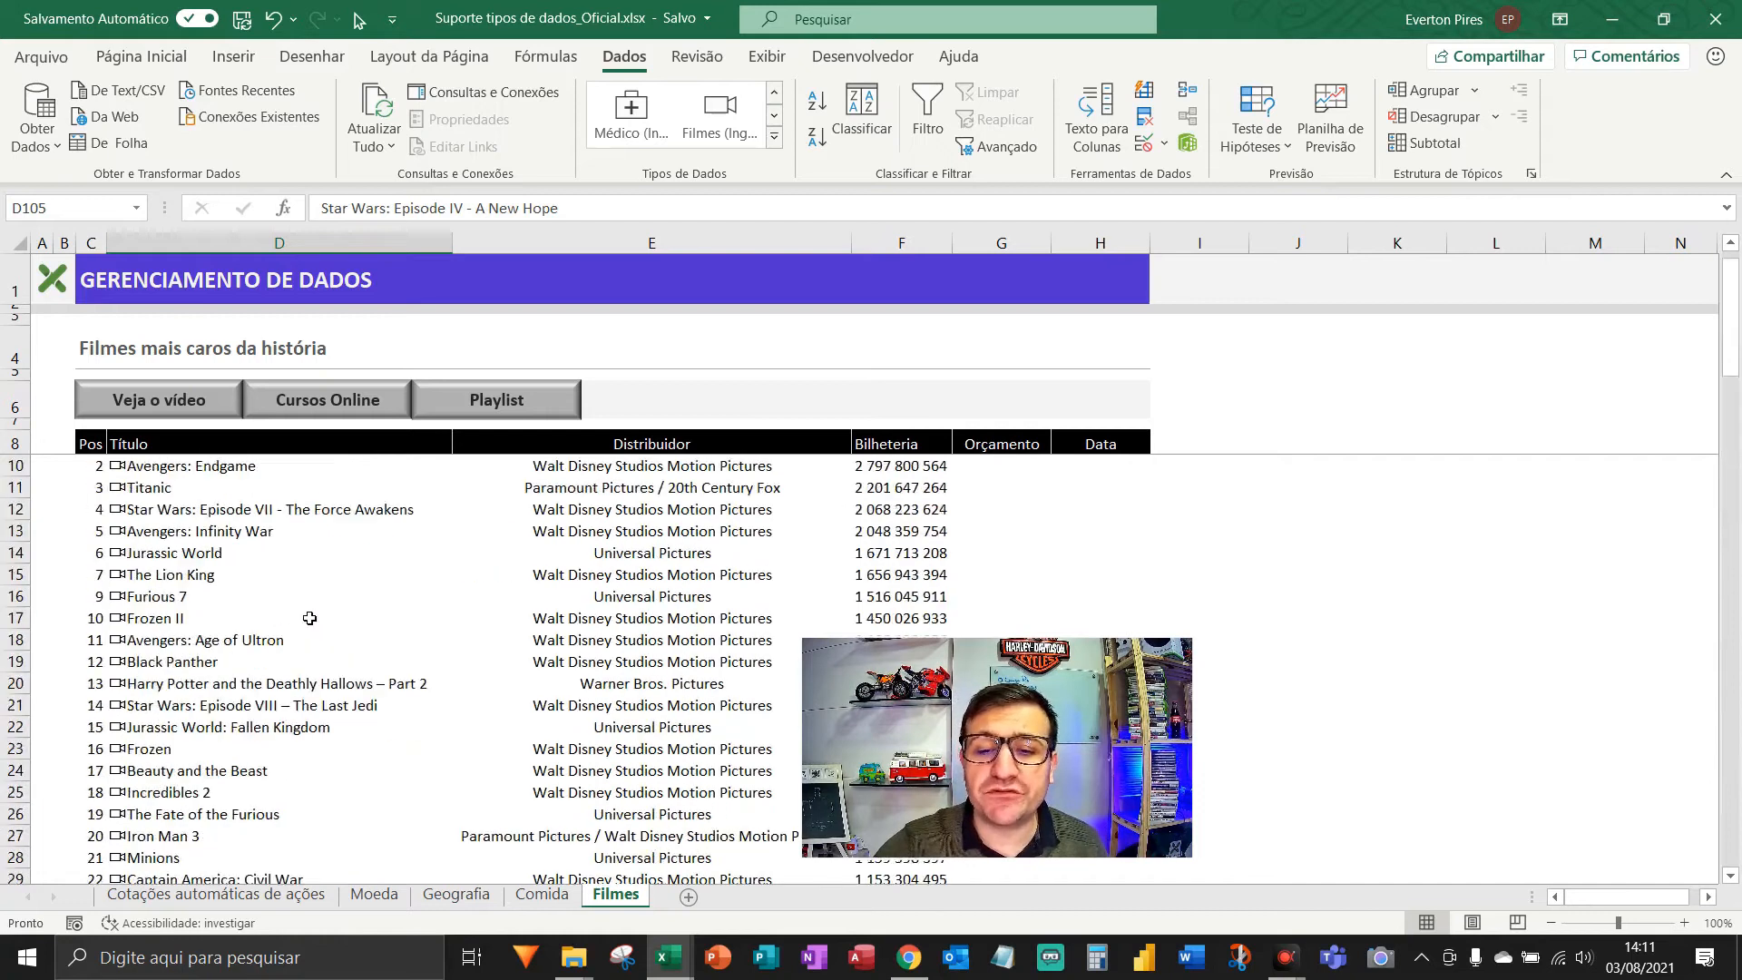
{"action": "left_click_drag", "start_coordinate": [1006, 754], "coordinate": [1498, 754]}
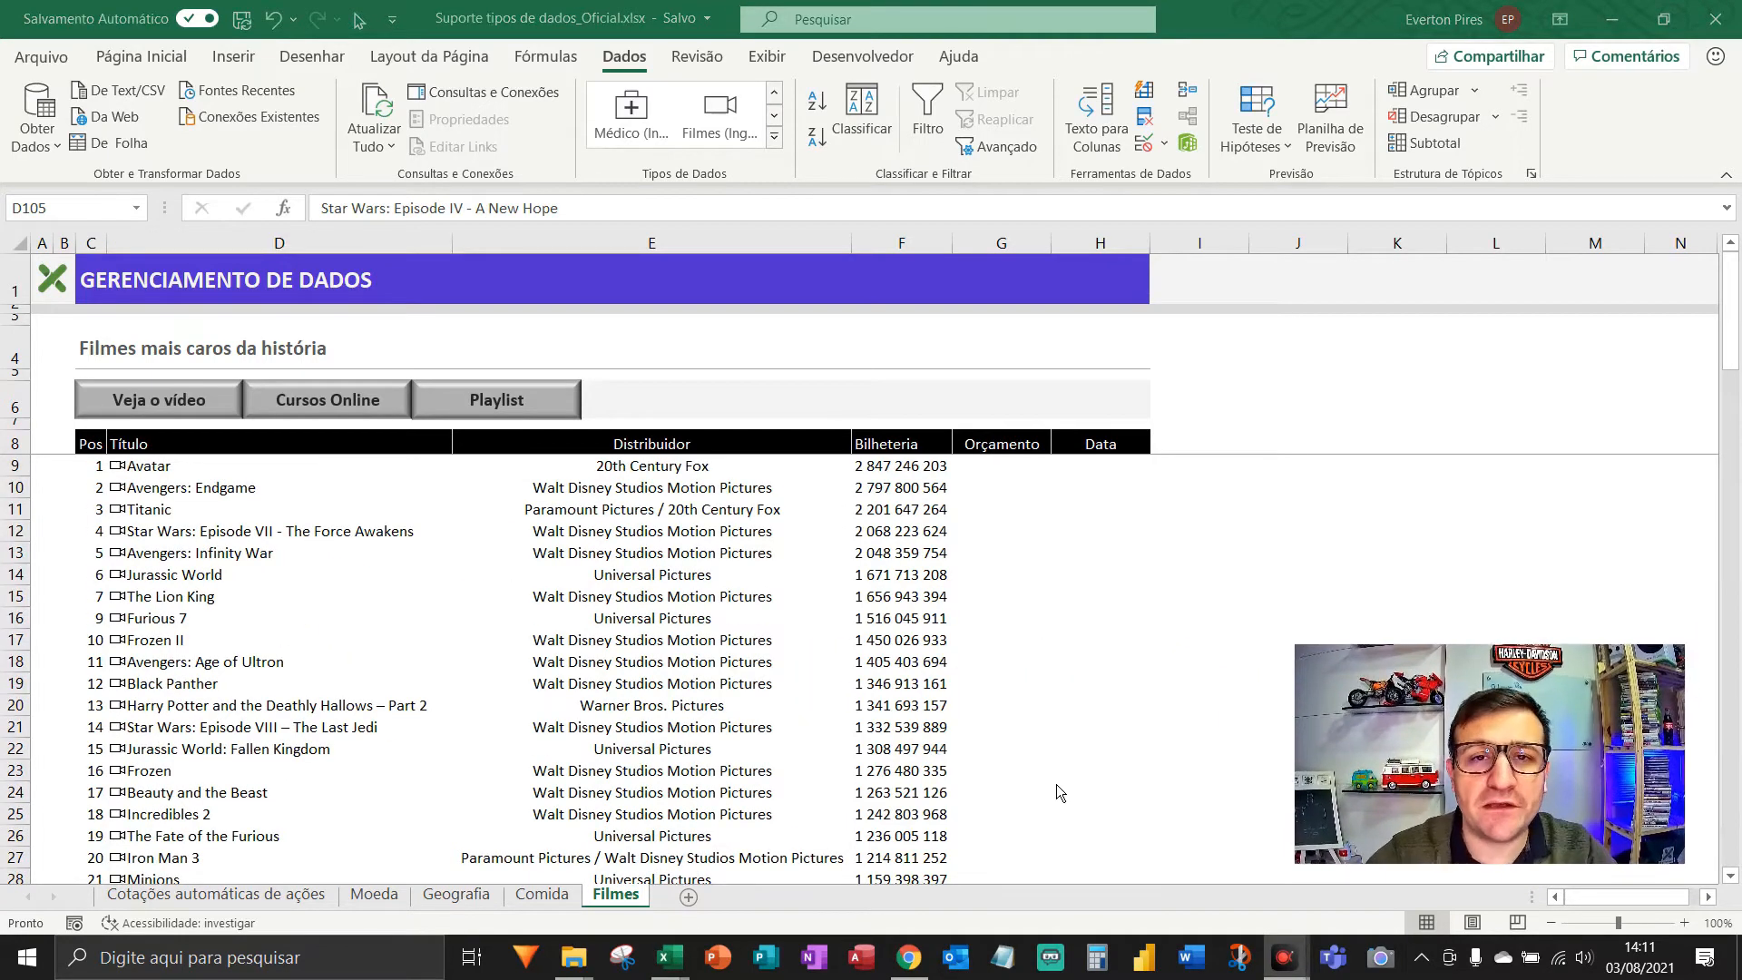
{"action": "key", "text": "F5"}
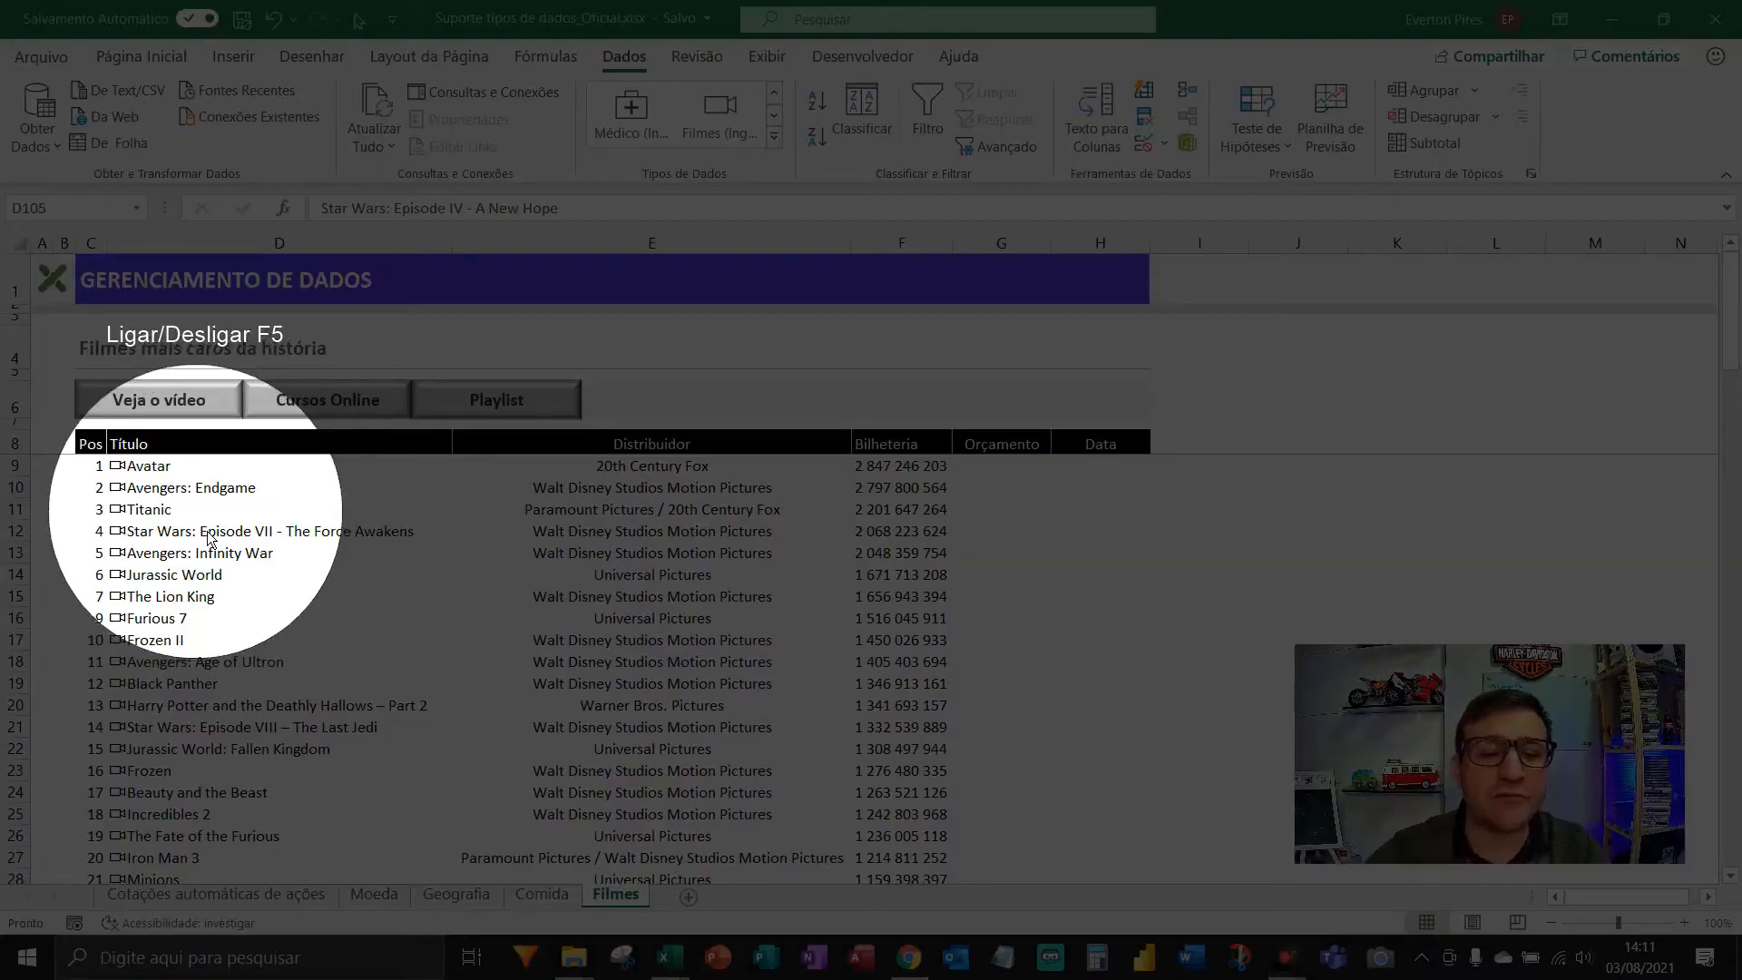
{"action": "key", "text": "F5"}
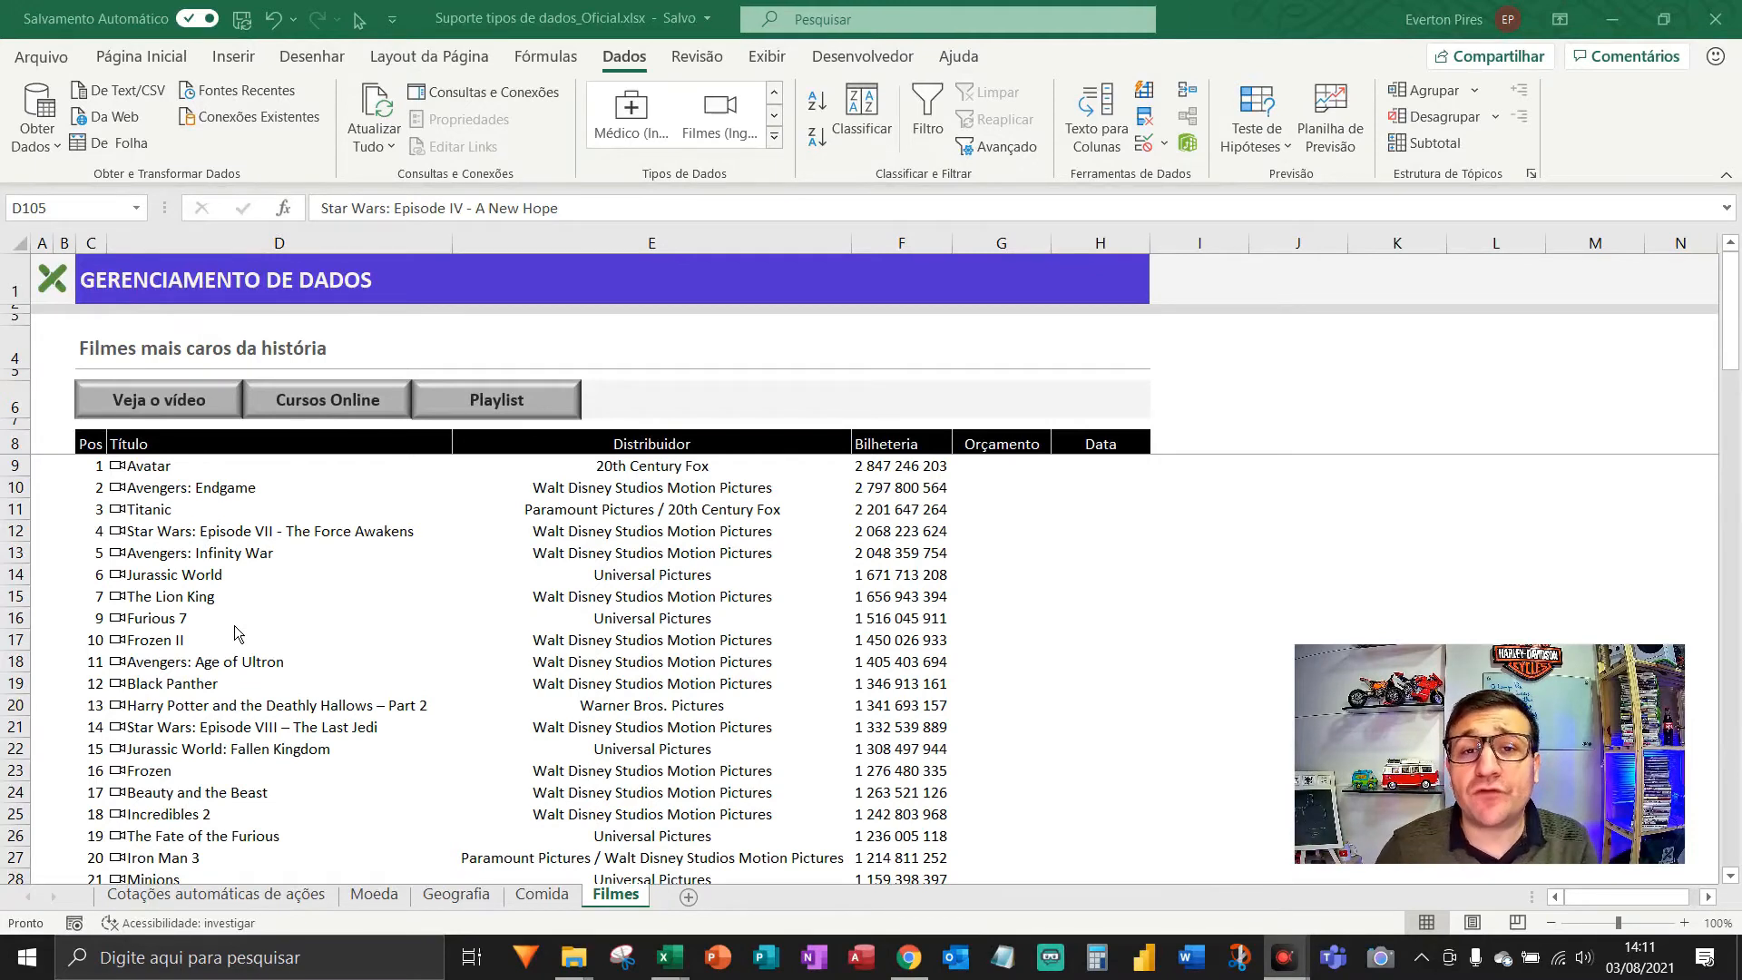
- Extract the production budget of Avatar in D9 into the Orçamento column and widen column G to fit the value
{"action": "left_click", "coordinate": [233, 462]}
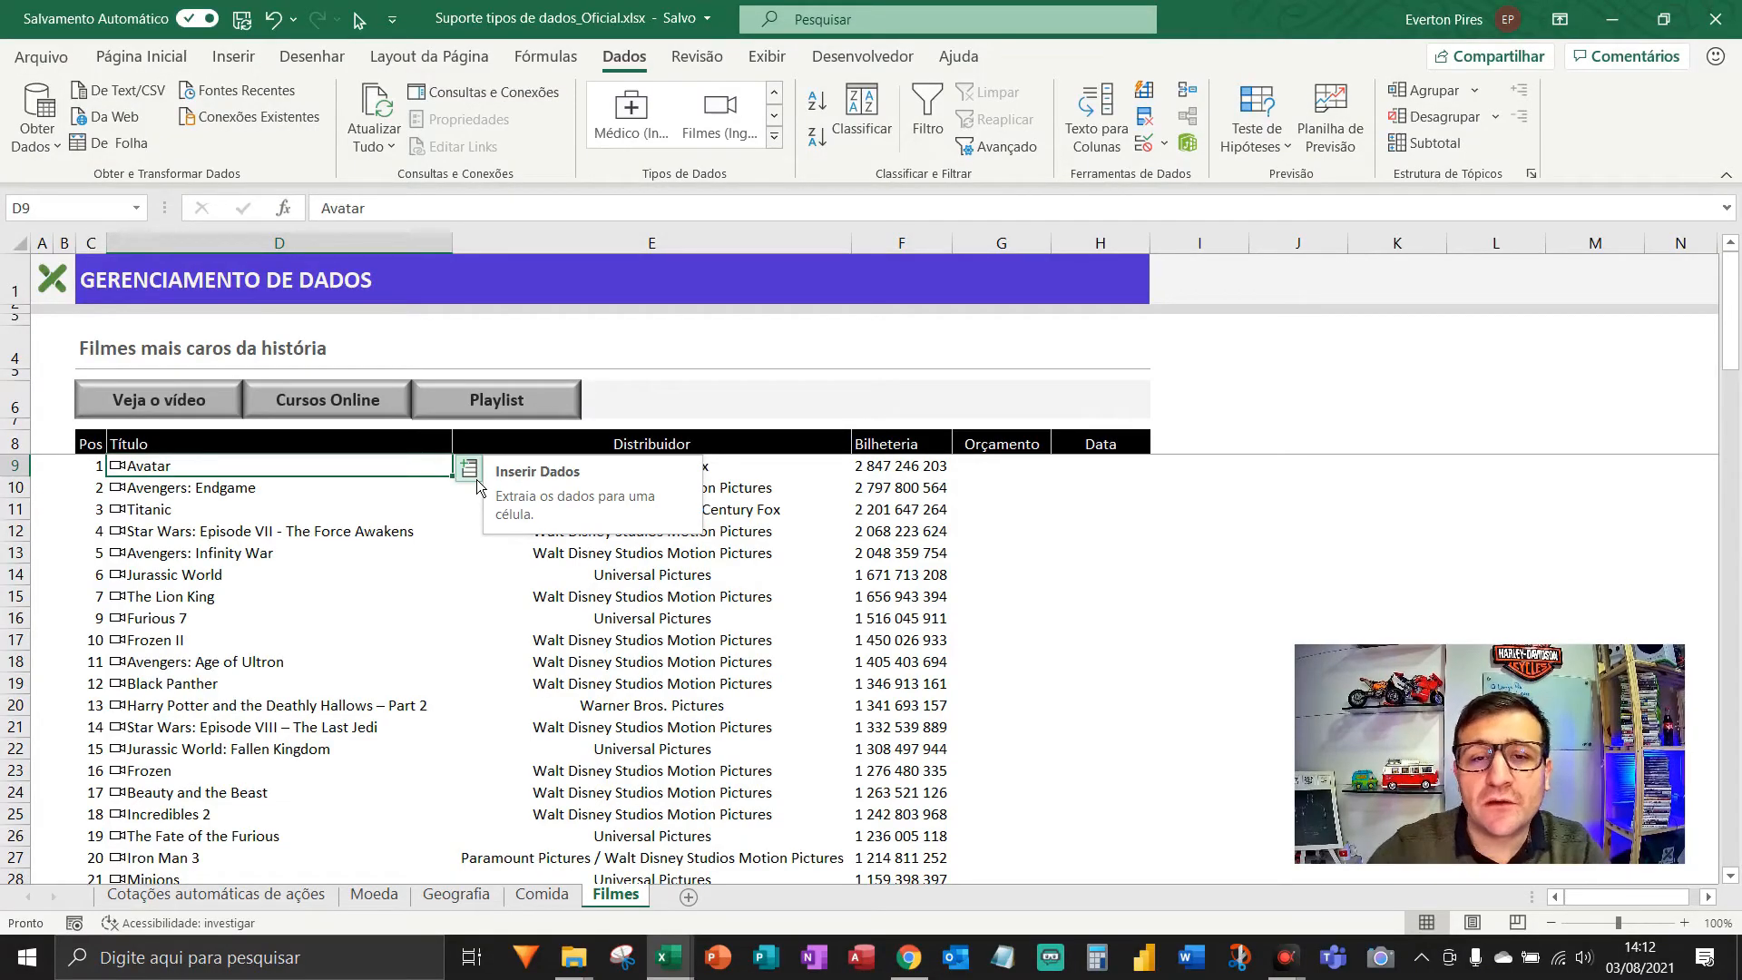
{"action": "left_click", "coordinate": [470, 473]}
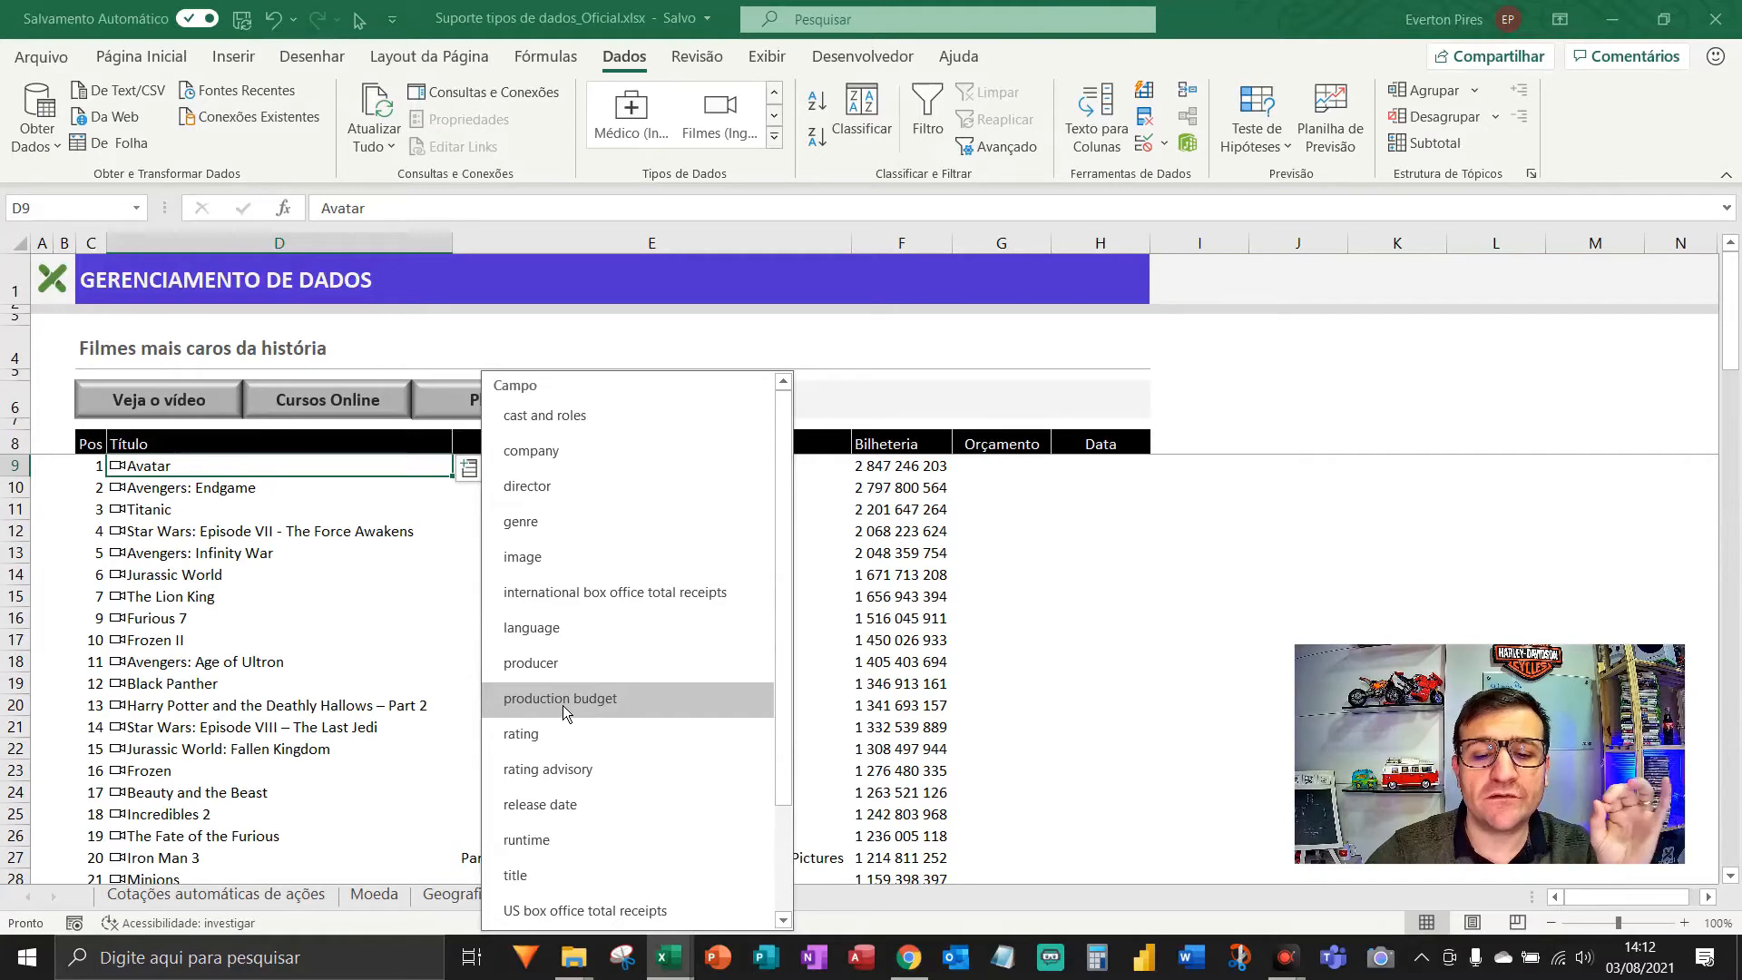
{"action": "left_click", "coordinate": [561, 699]}
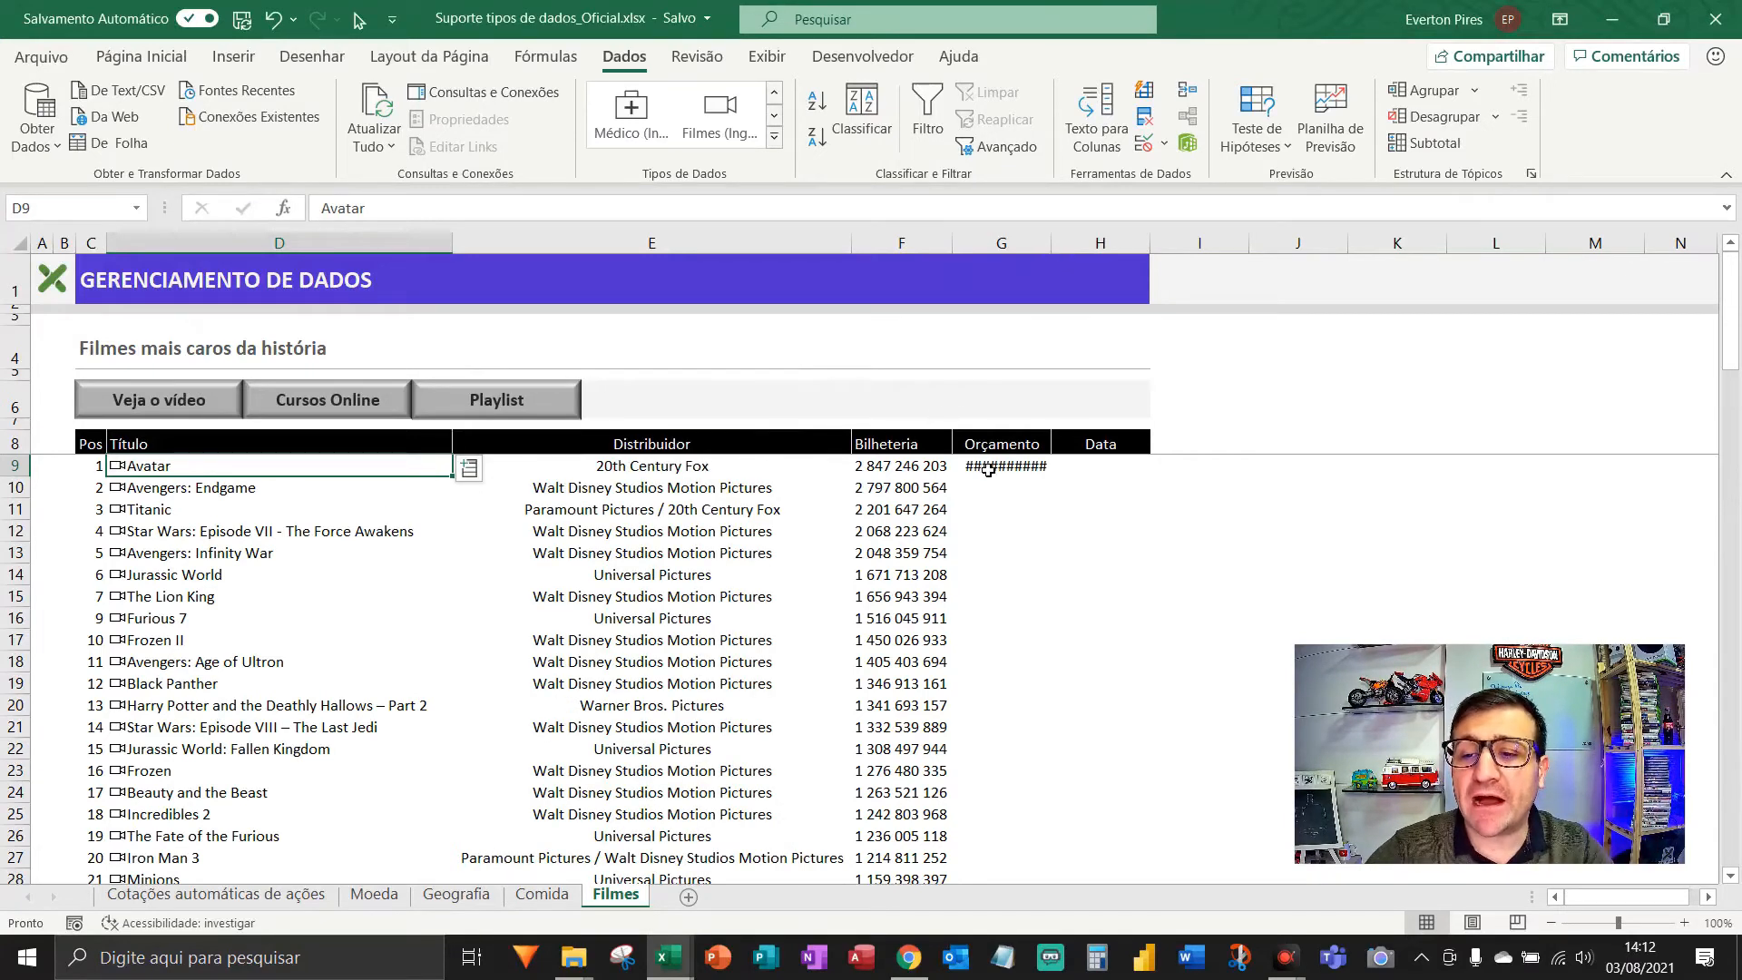
{"action": "key", "text": "F5"}
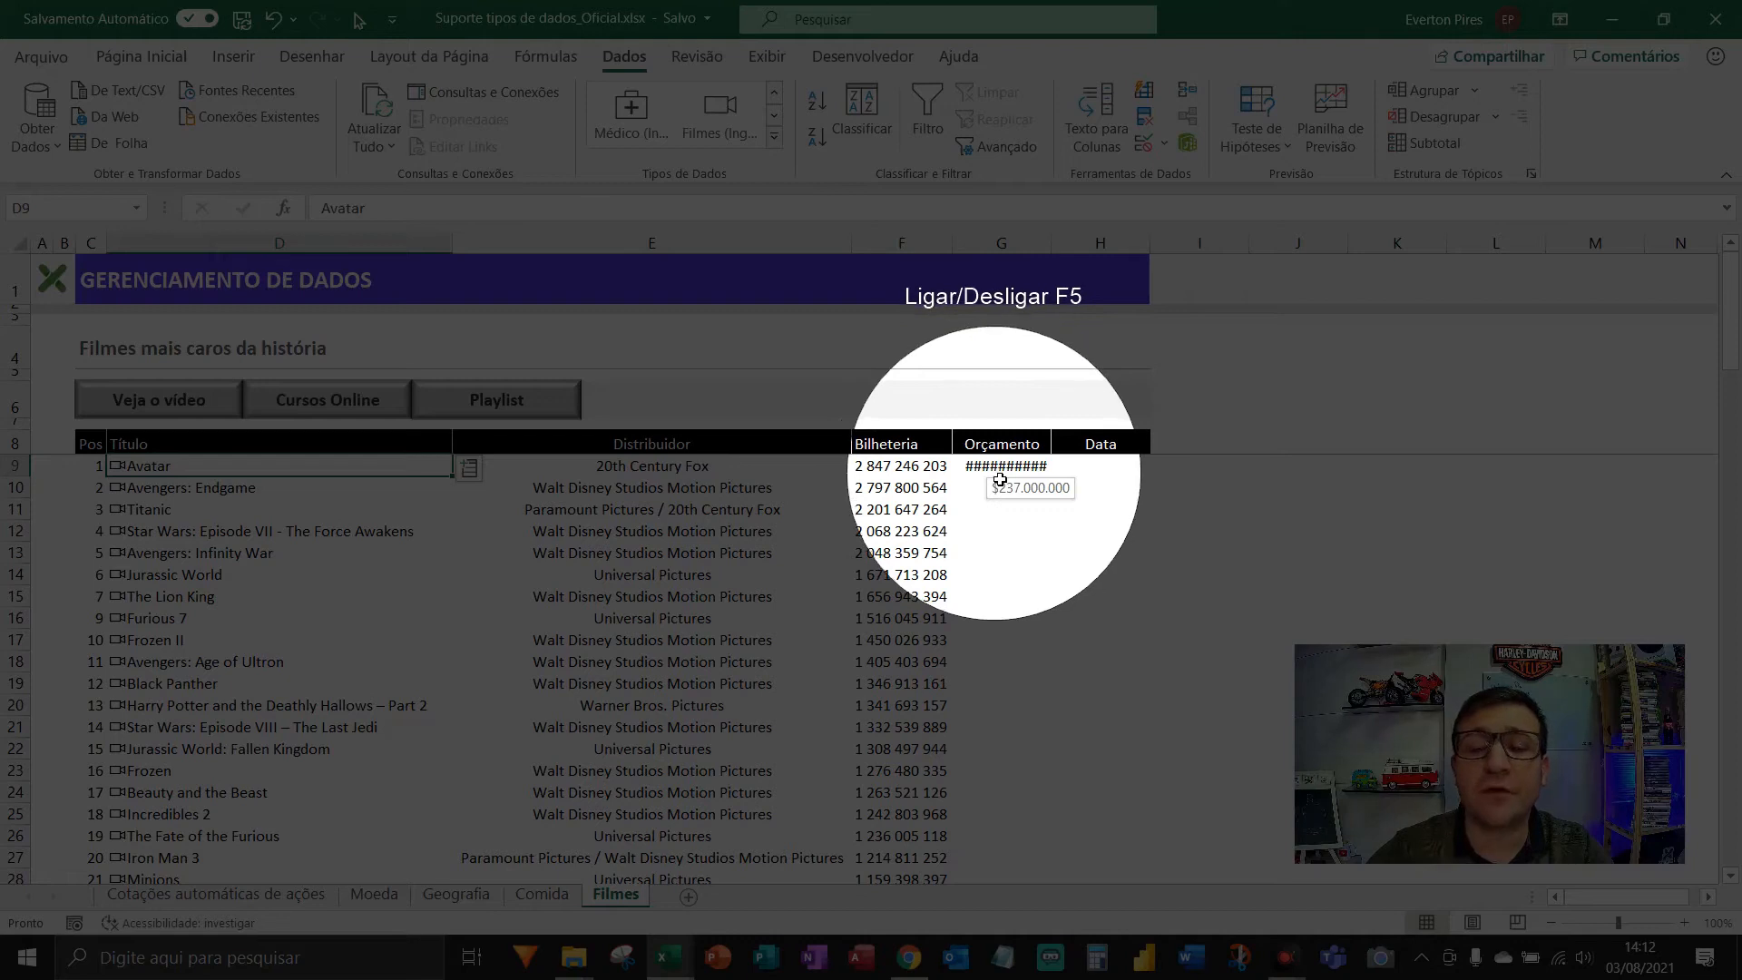
{"action": "key", "text": "F5"}
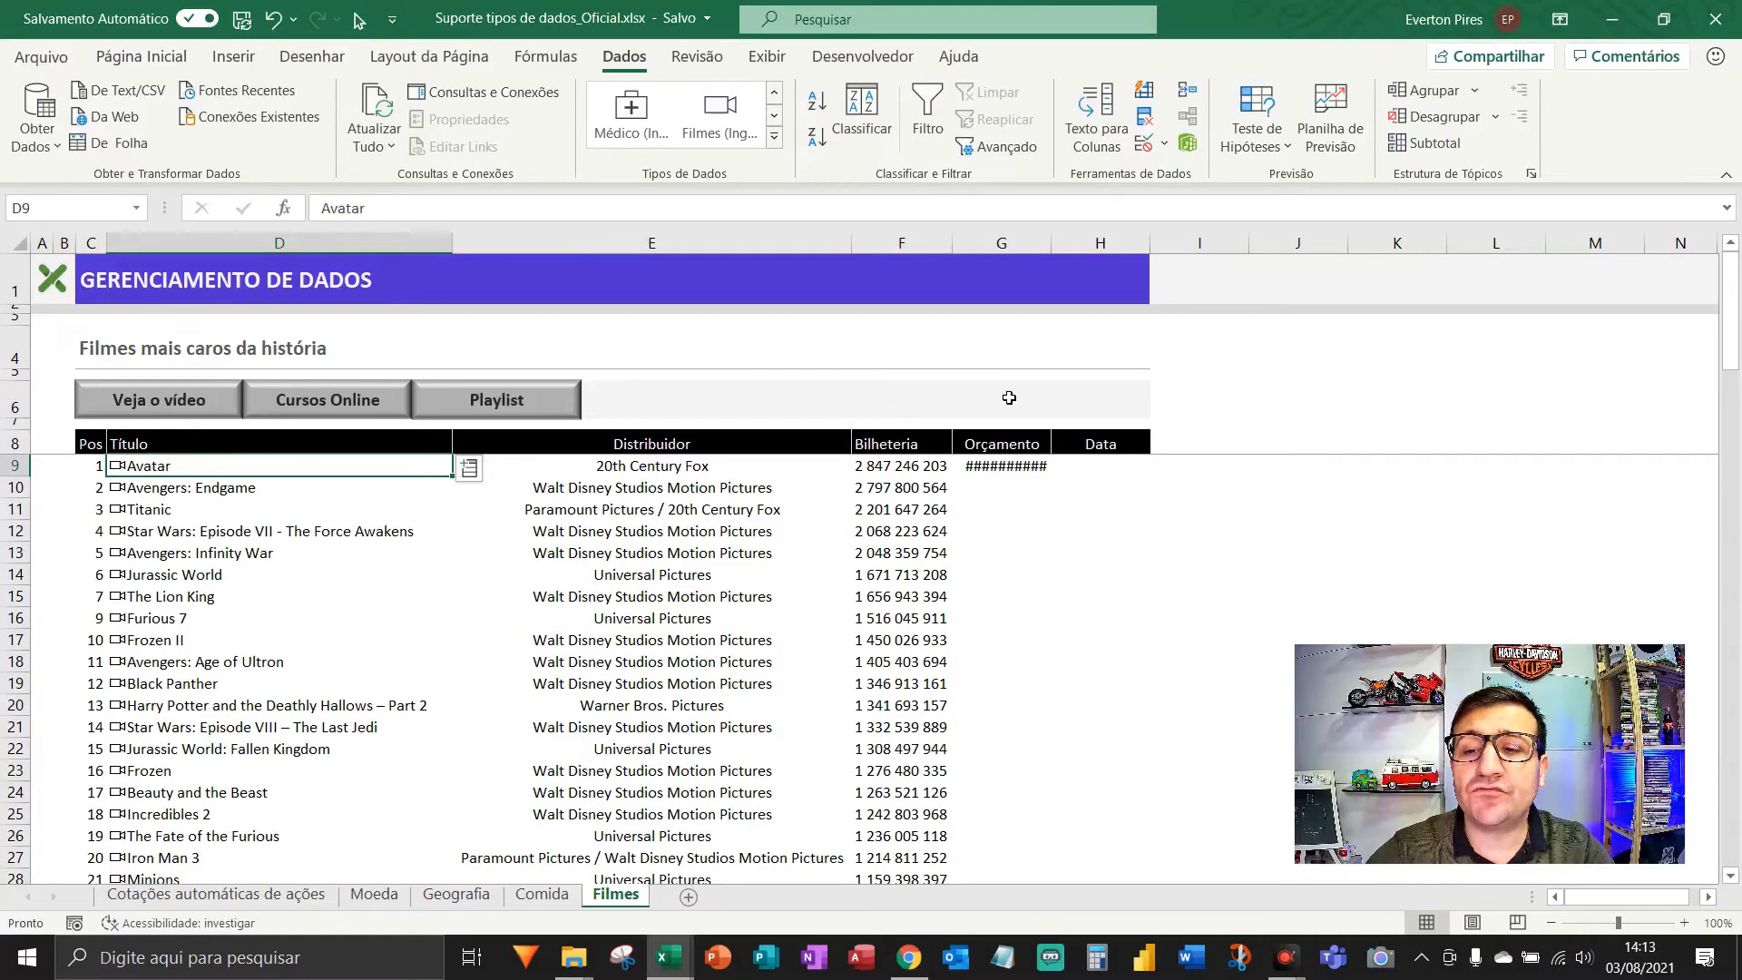
{"action": "left_click_drag", "start_coordinate": [1050, 252], "coordinate": [1061, 253]}
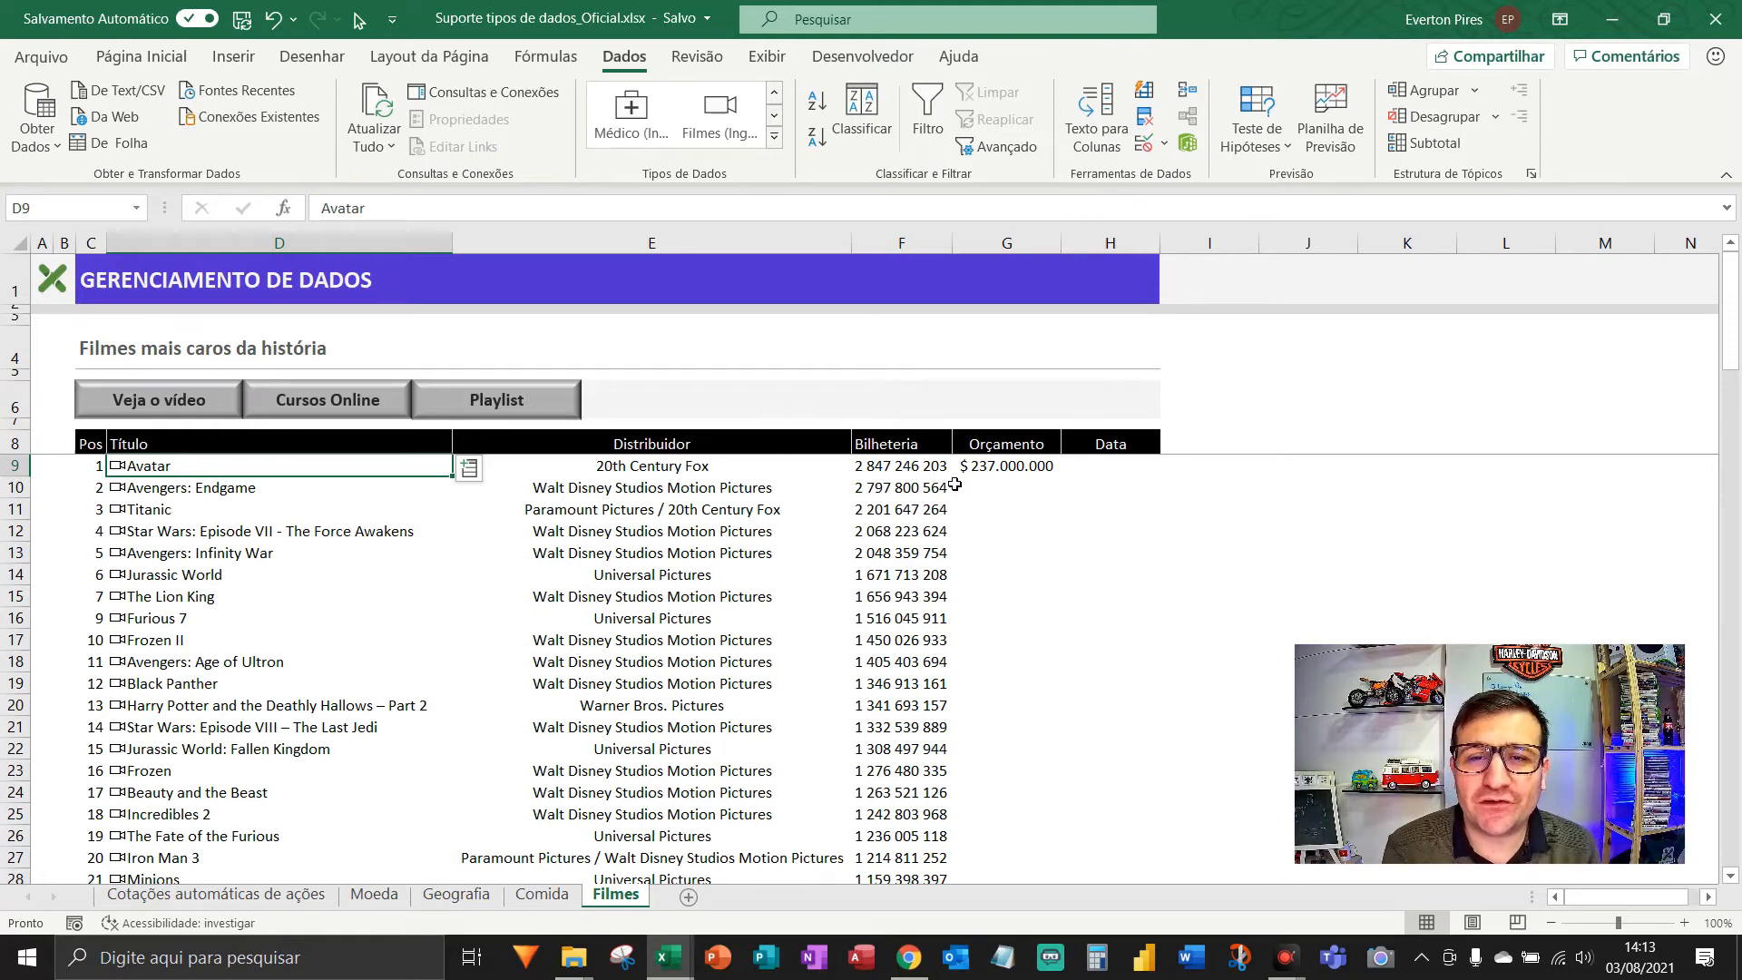
- Fill the production budget formula in G9 down the Orçamento column to the end of the film list
{"action": "key", "text": "Right"}
{"action": "key", "text": "Right"}
{"action": "key", "text": "Right"}
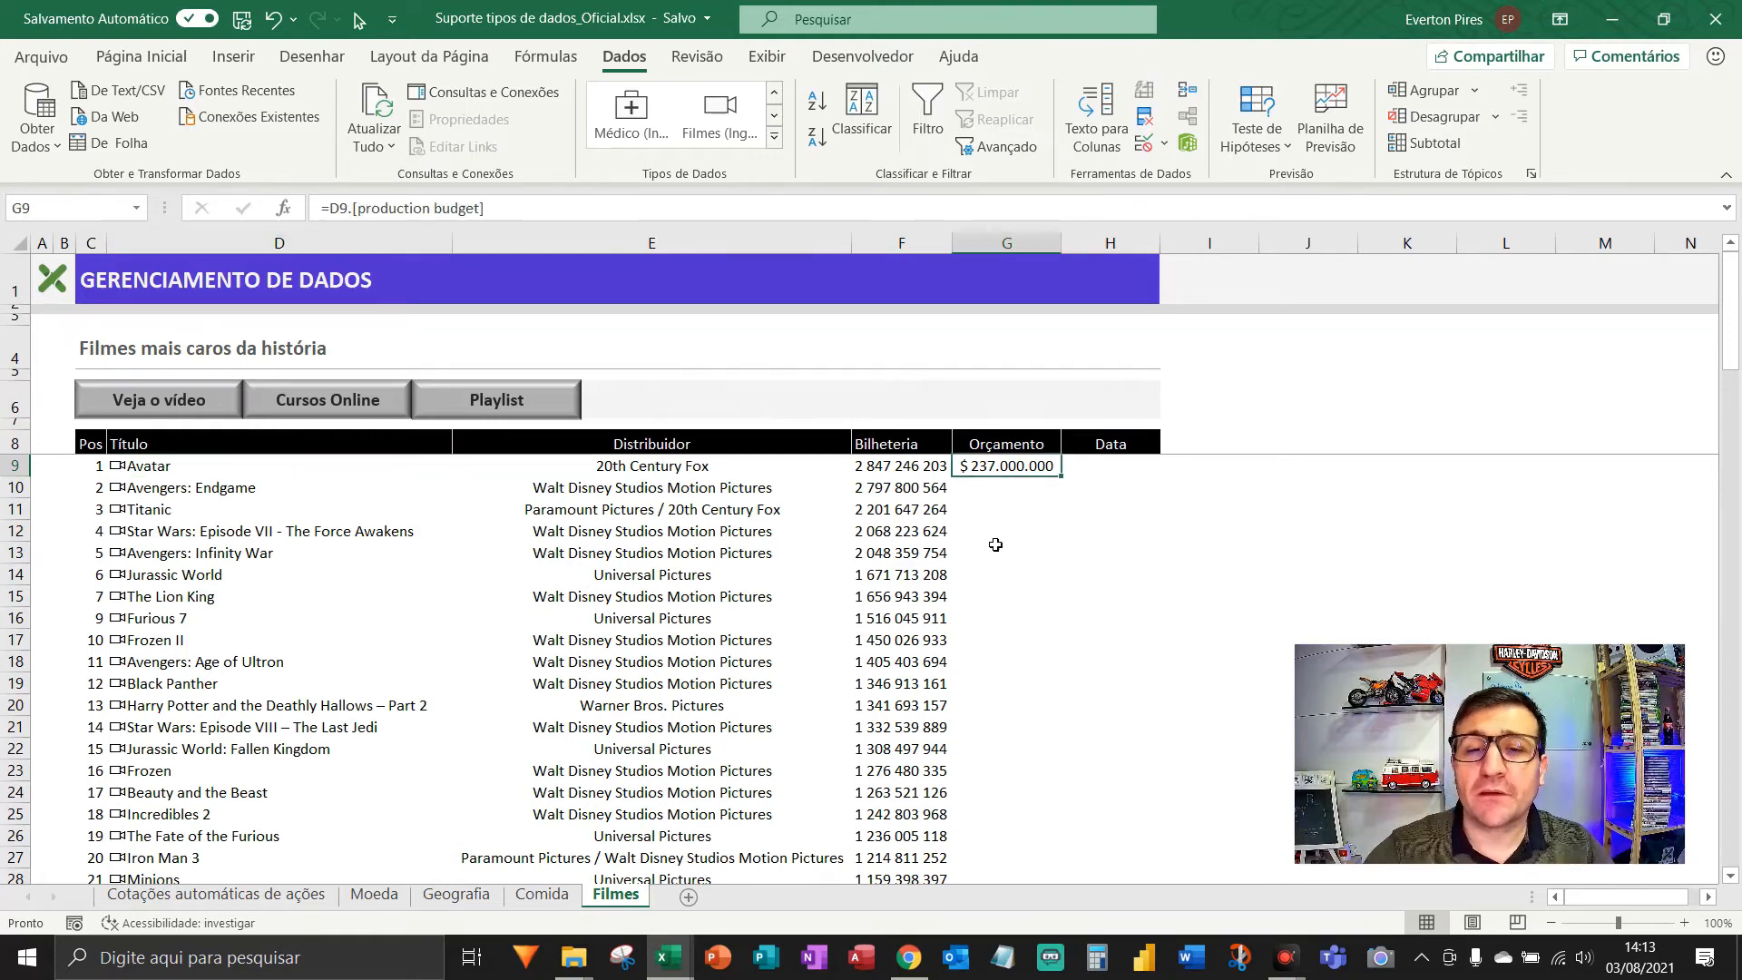
{"action": "double_click", "coordinate": [1068, 484]}
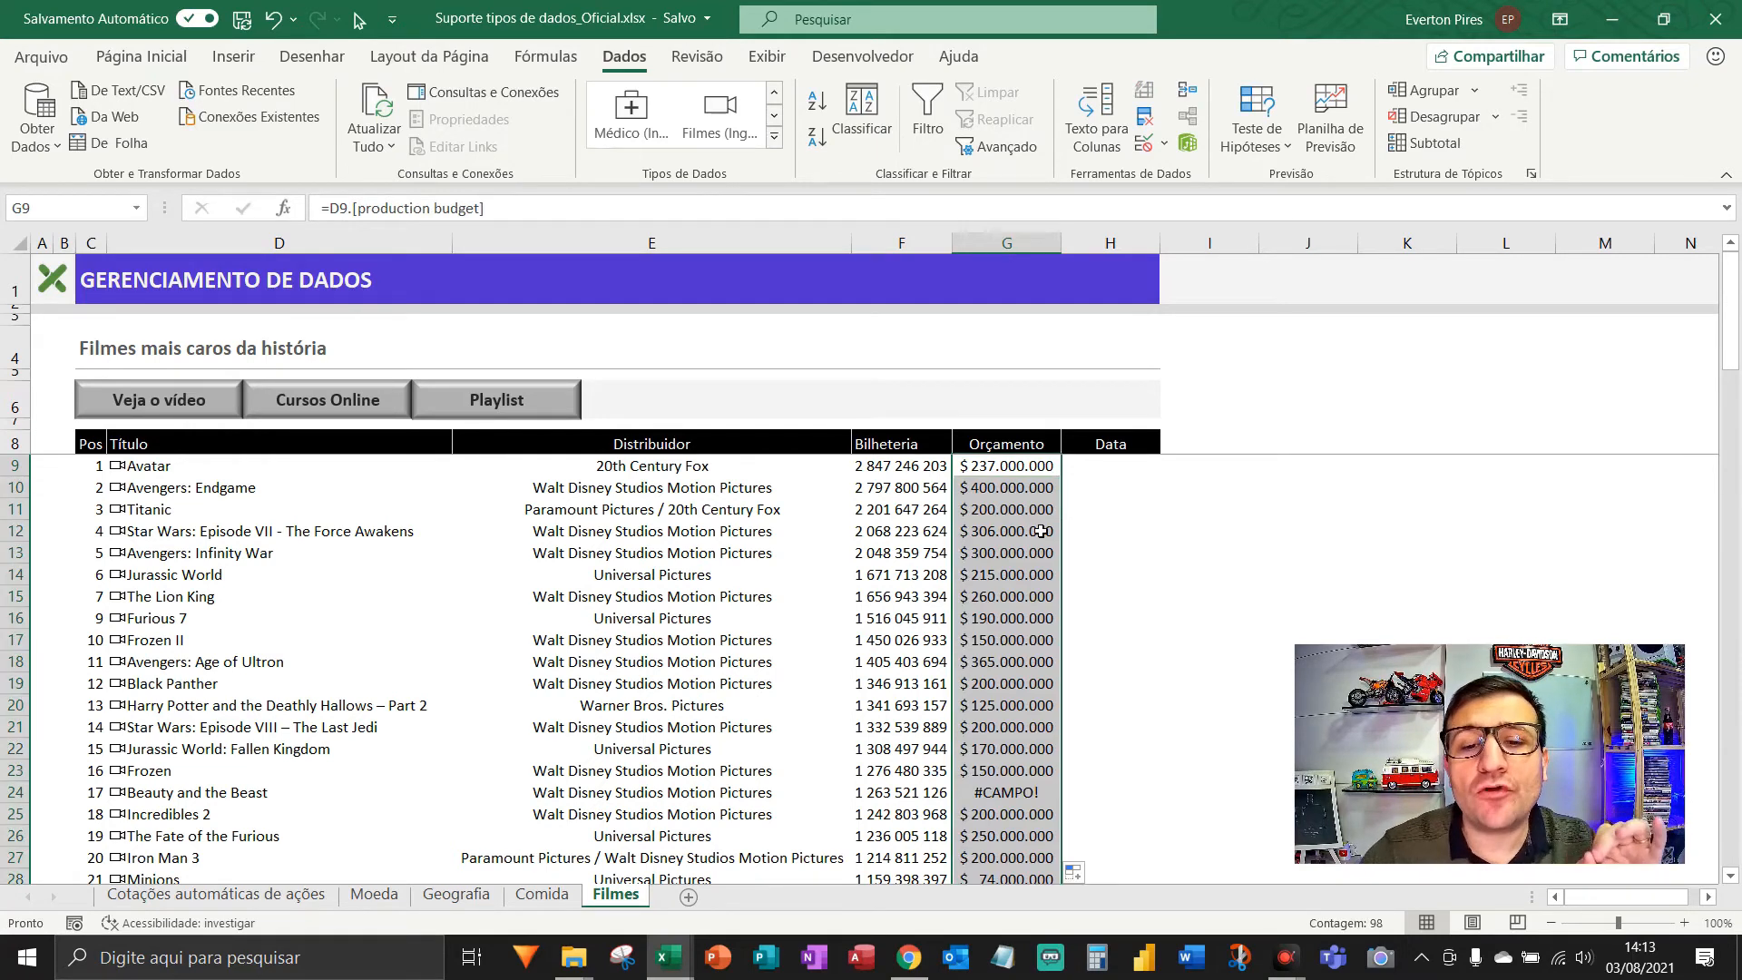
- Delete the entire row 78 containing Zhan Lang 2, whose Orçamento cell shows a #CAMPO! error
{"action": "scroll", "coordinate": [1034, 531], "scroll_direction": "down", "scroll_amount": 8}
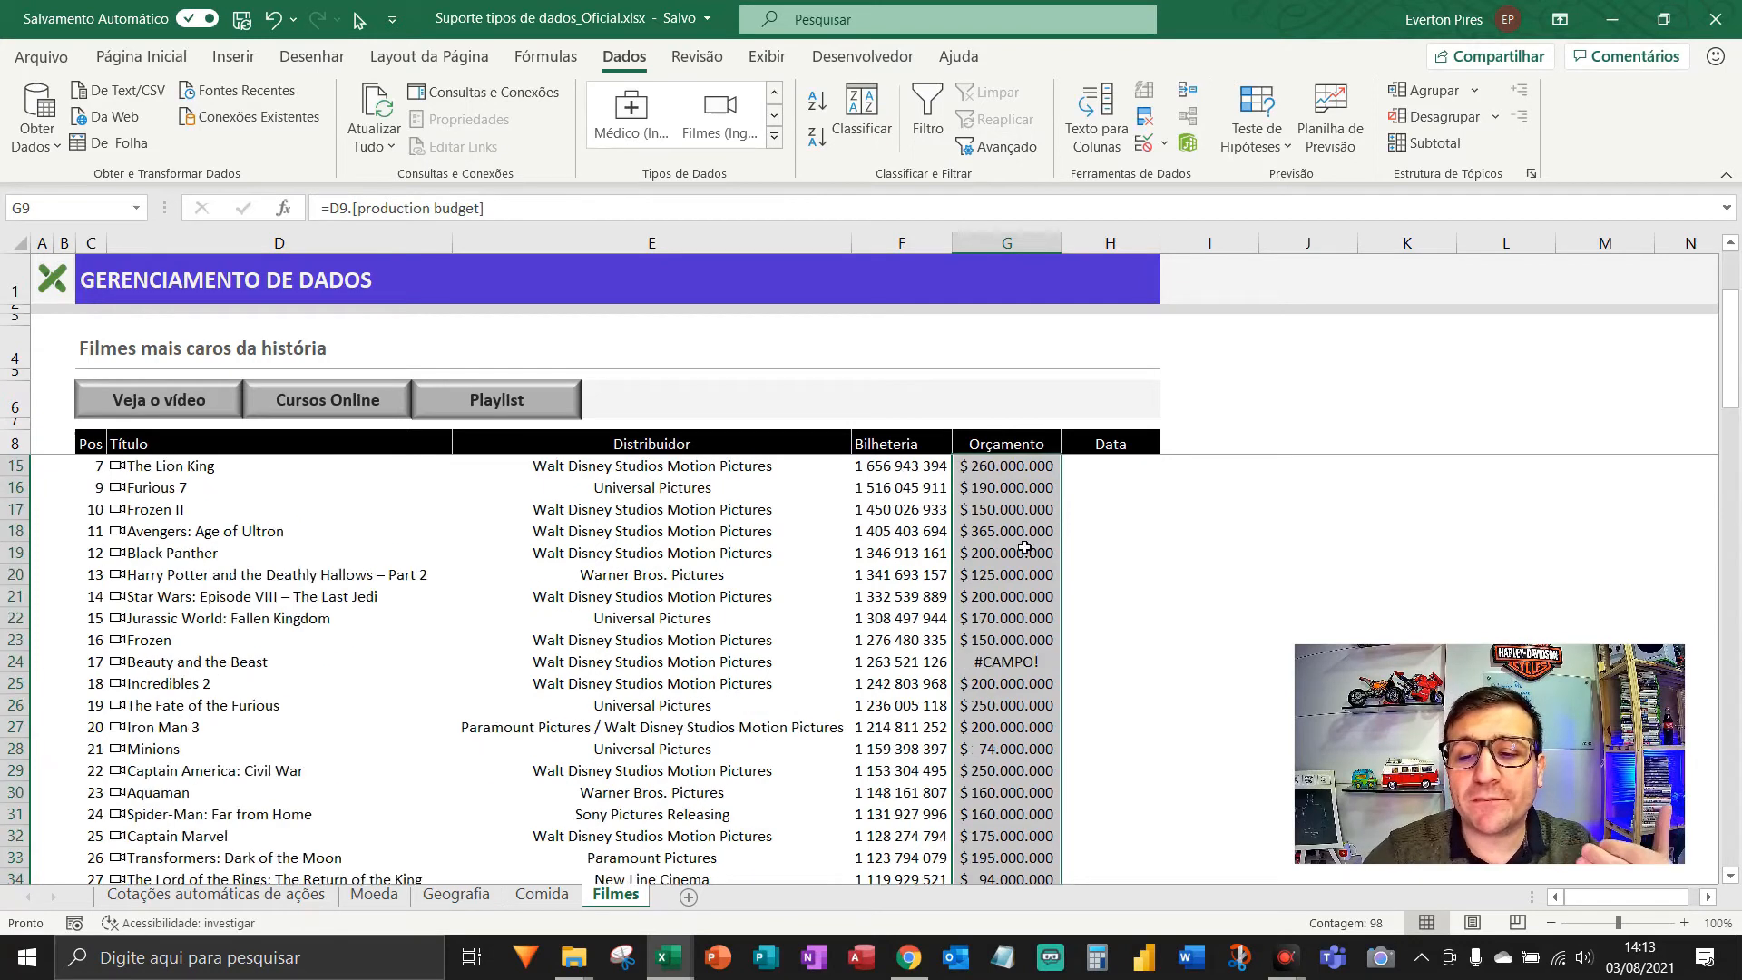
{"action": "scroll", "coordinate": [1014, 567], "scroll_direction": "down", "scroll_amount": 10}
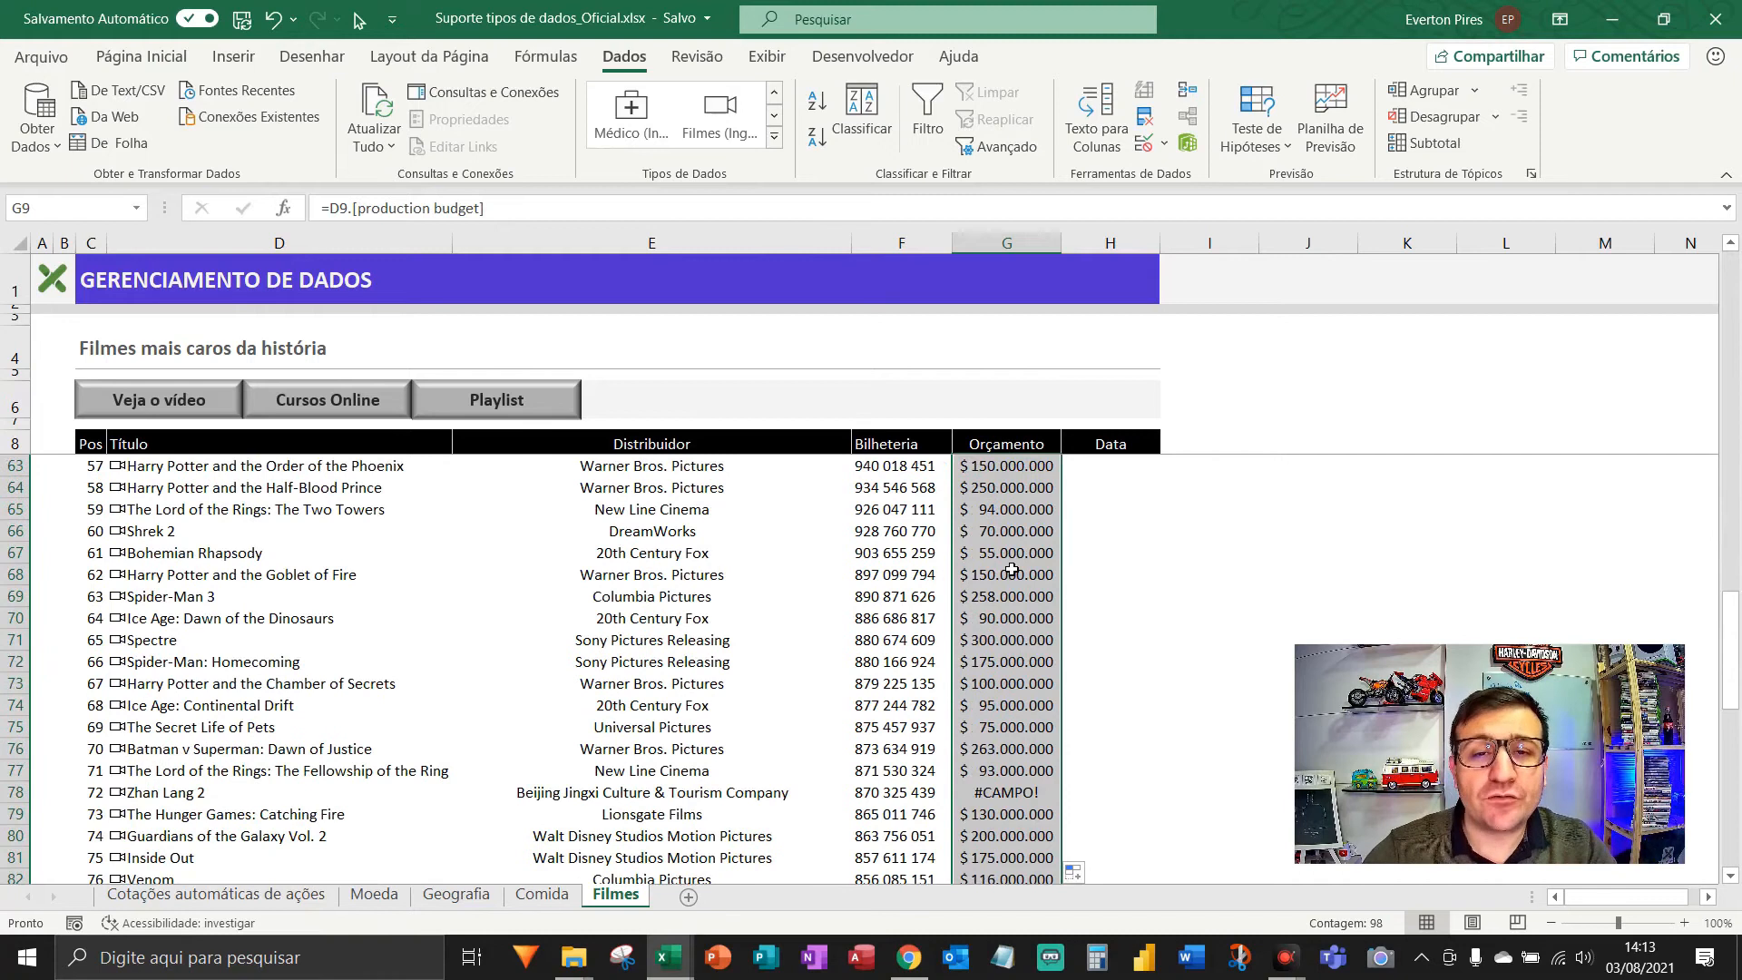
{"action": "scroll", "coordinate": [990, 644], "scroll_direction": "down", "scroll_amount": 2}
{"action": "left_click", "coordinate": [835, 685]}
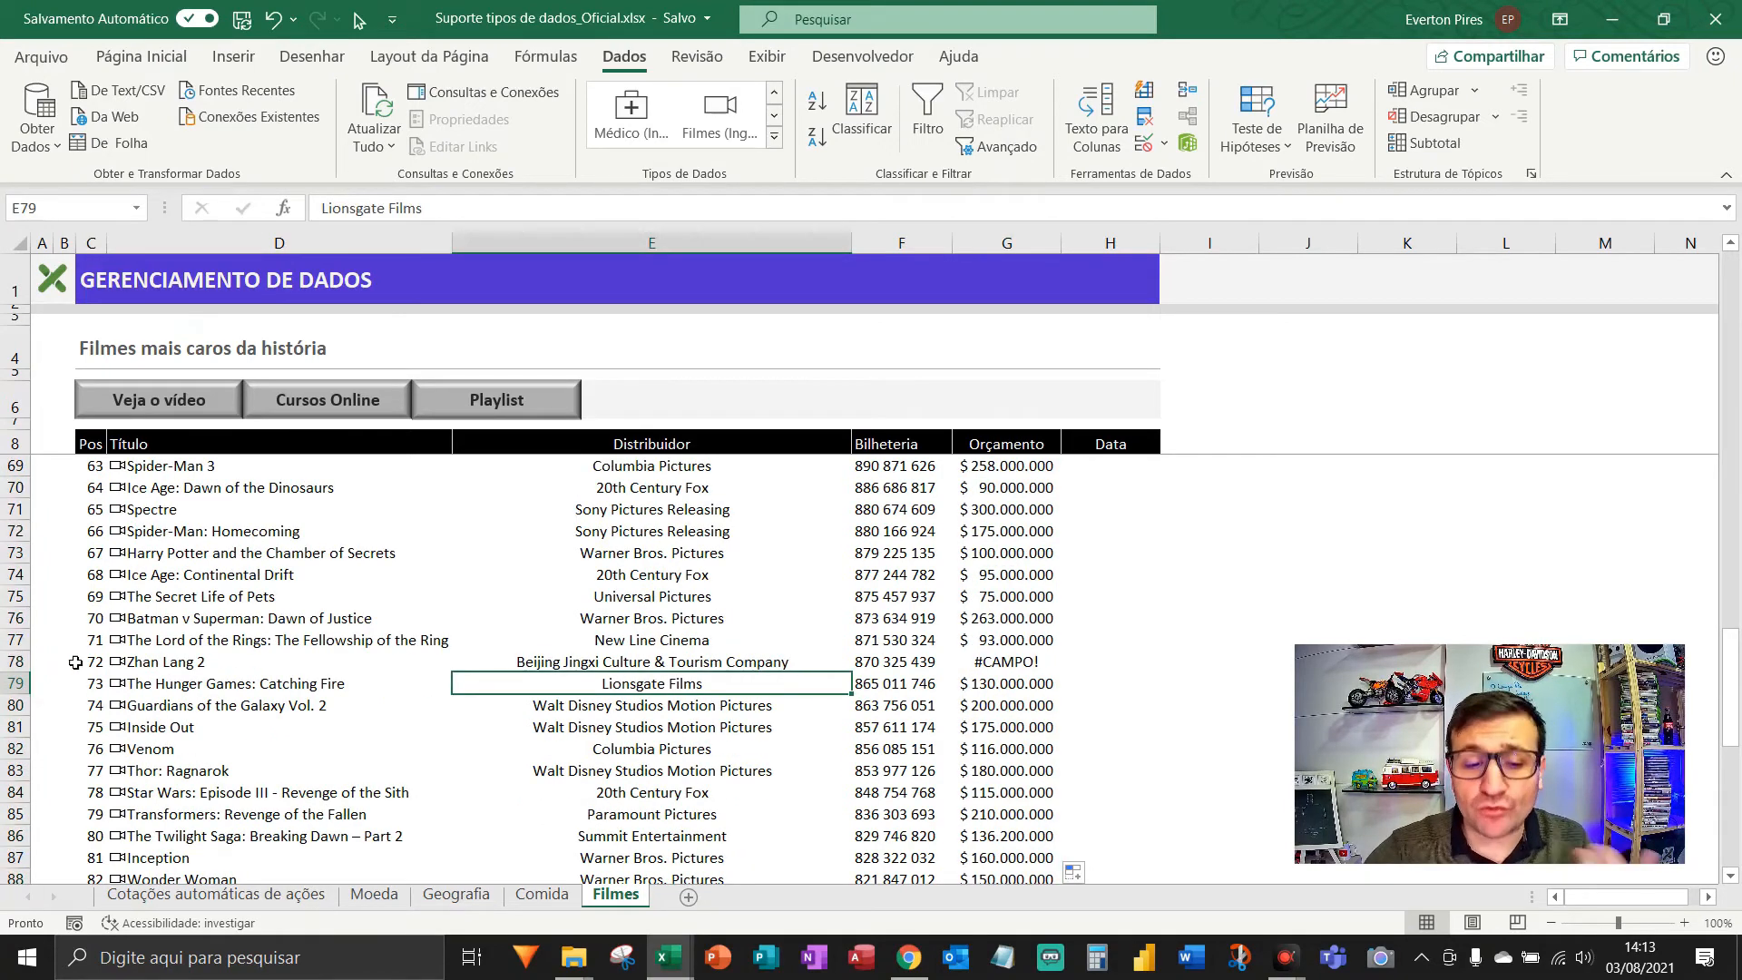
{"action": "left_click", "coordinate": [18, 661]}
{"action": "key", "text": "ctrl+minus"}
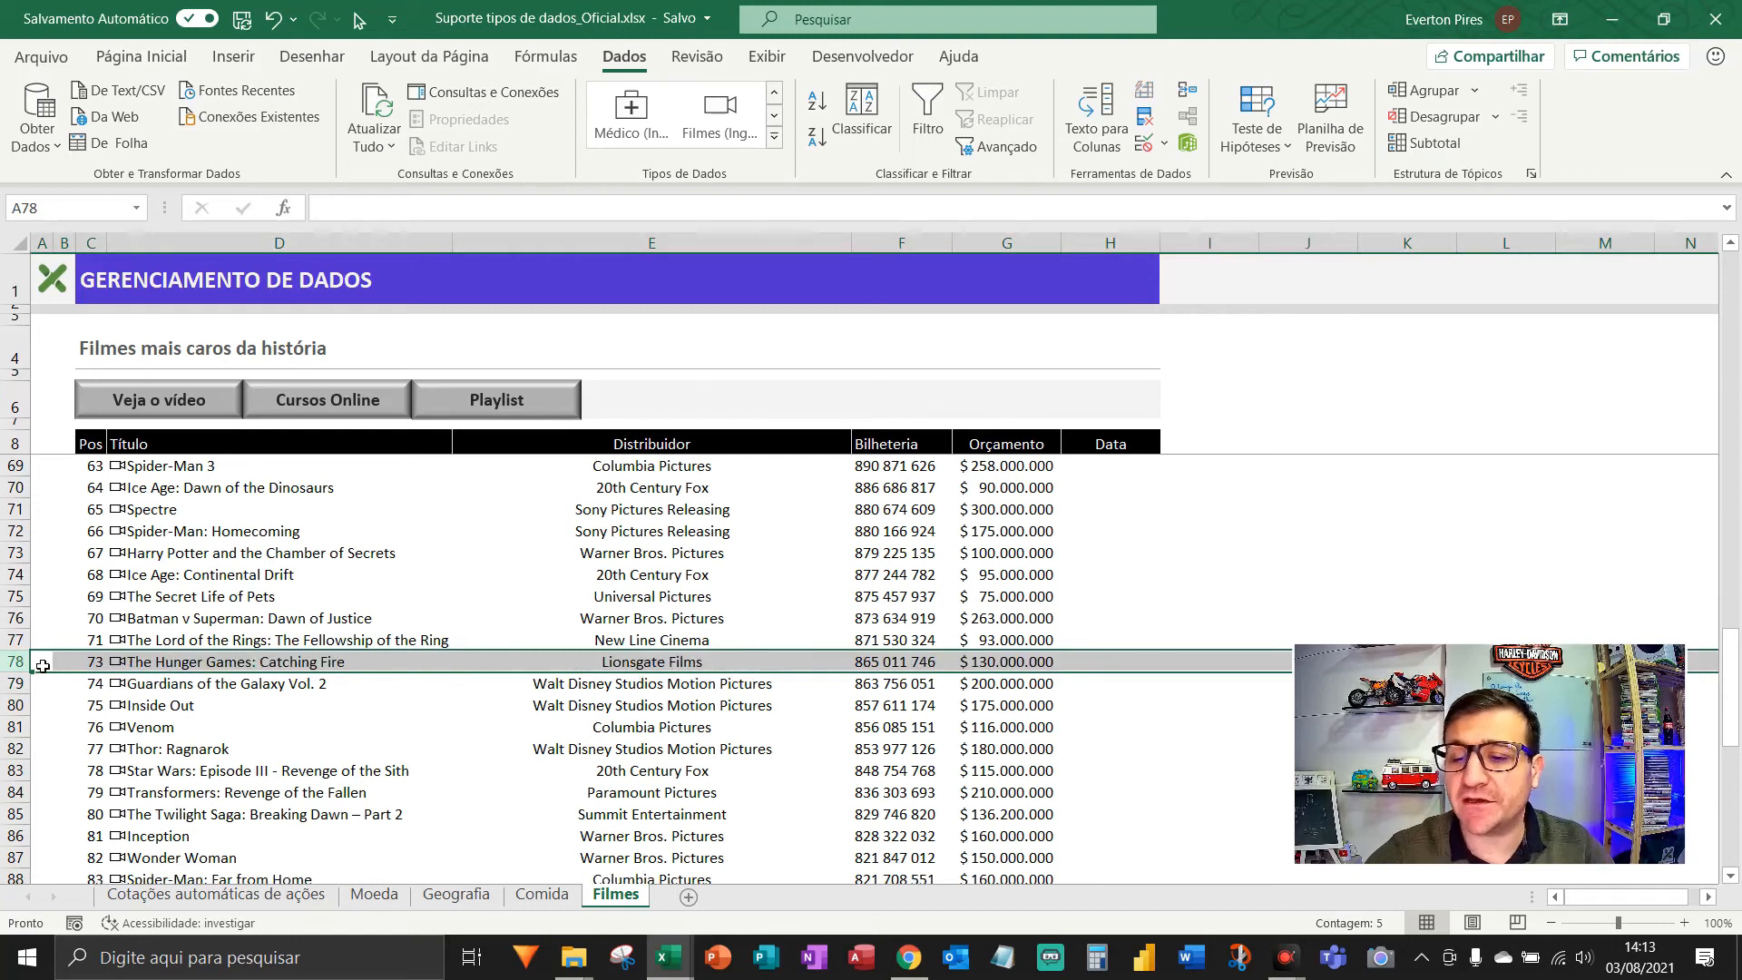
- Delete the entire row 24 containing Beauty and the Beast, whose Orçamento cell shows a #CAMPO! error
{"action": "scroll", "coordinate": [962, 605], "scroll_direction": "up", "scroll_amount": 16}
{"action": "scroll", "coordinate": [962, 605], "scroll_direction": "up", "scroll_amount": 4}
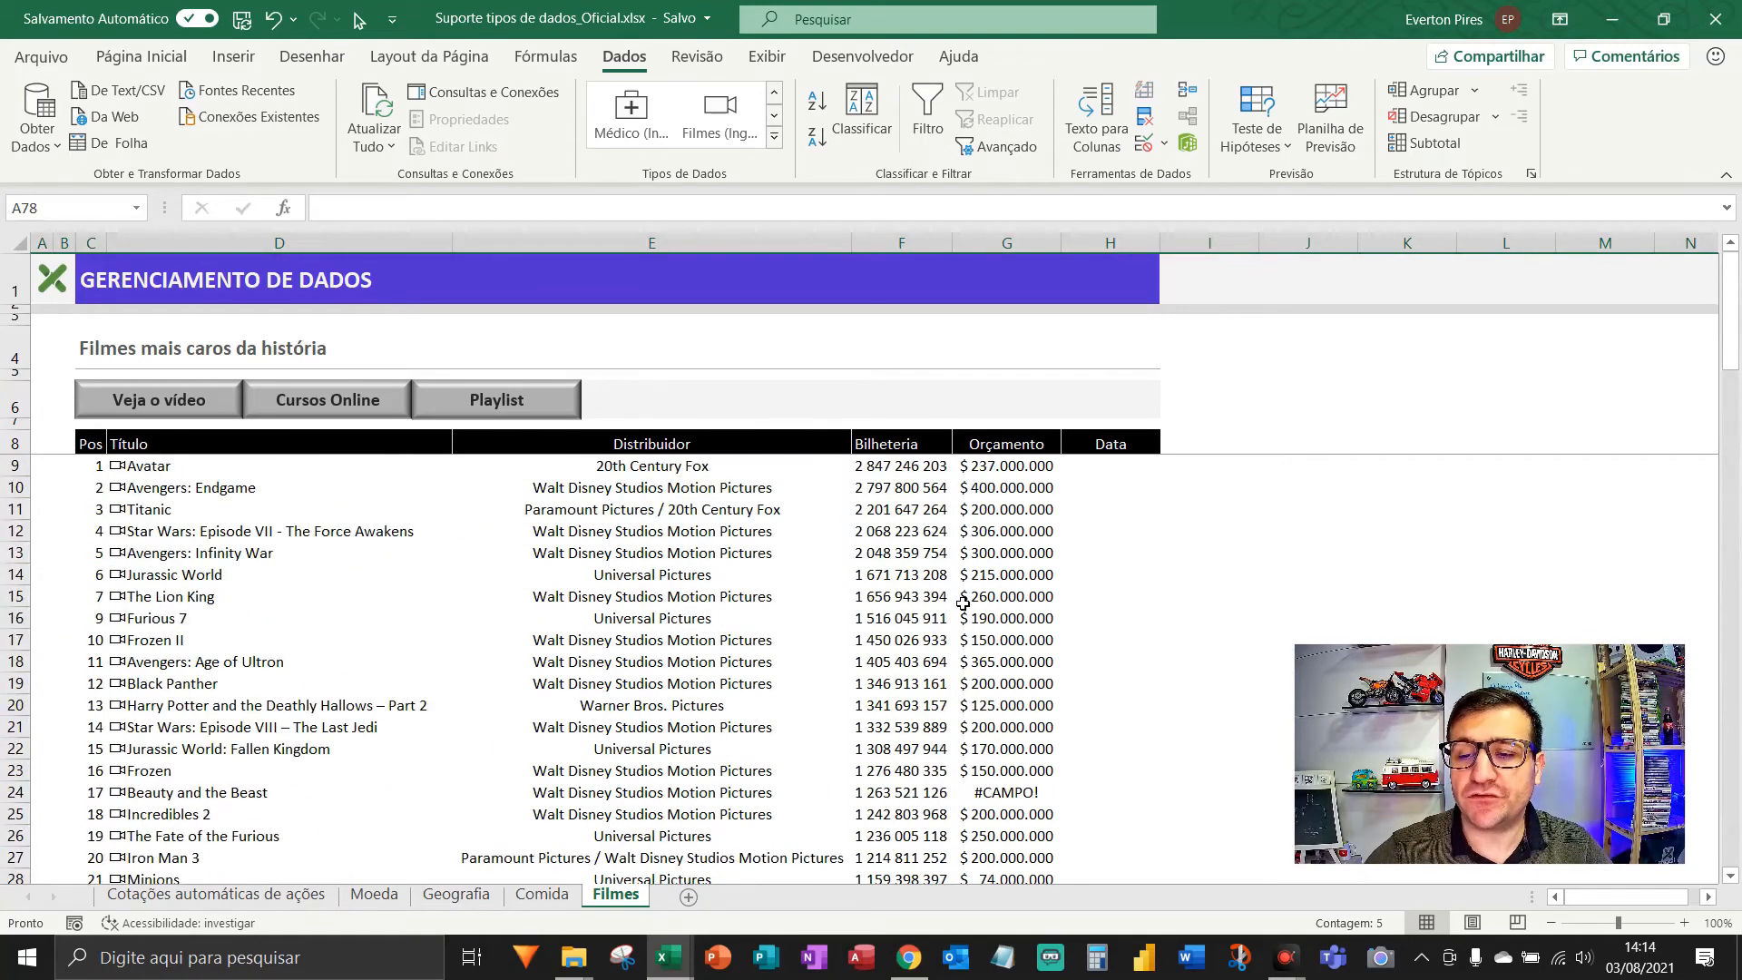
{"action": "scroll", "coordinate": [635, 635], "scroll_direction": "down", "scroll_amount": 2}
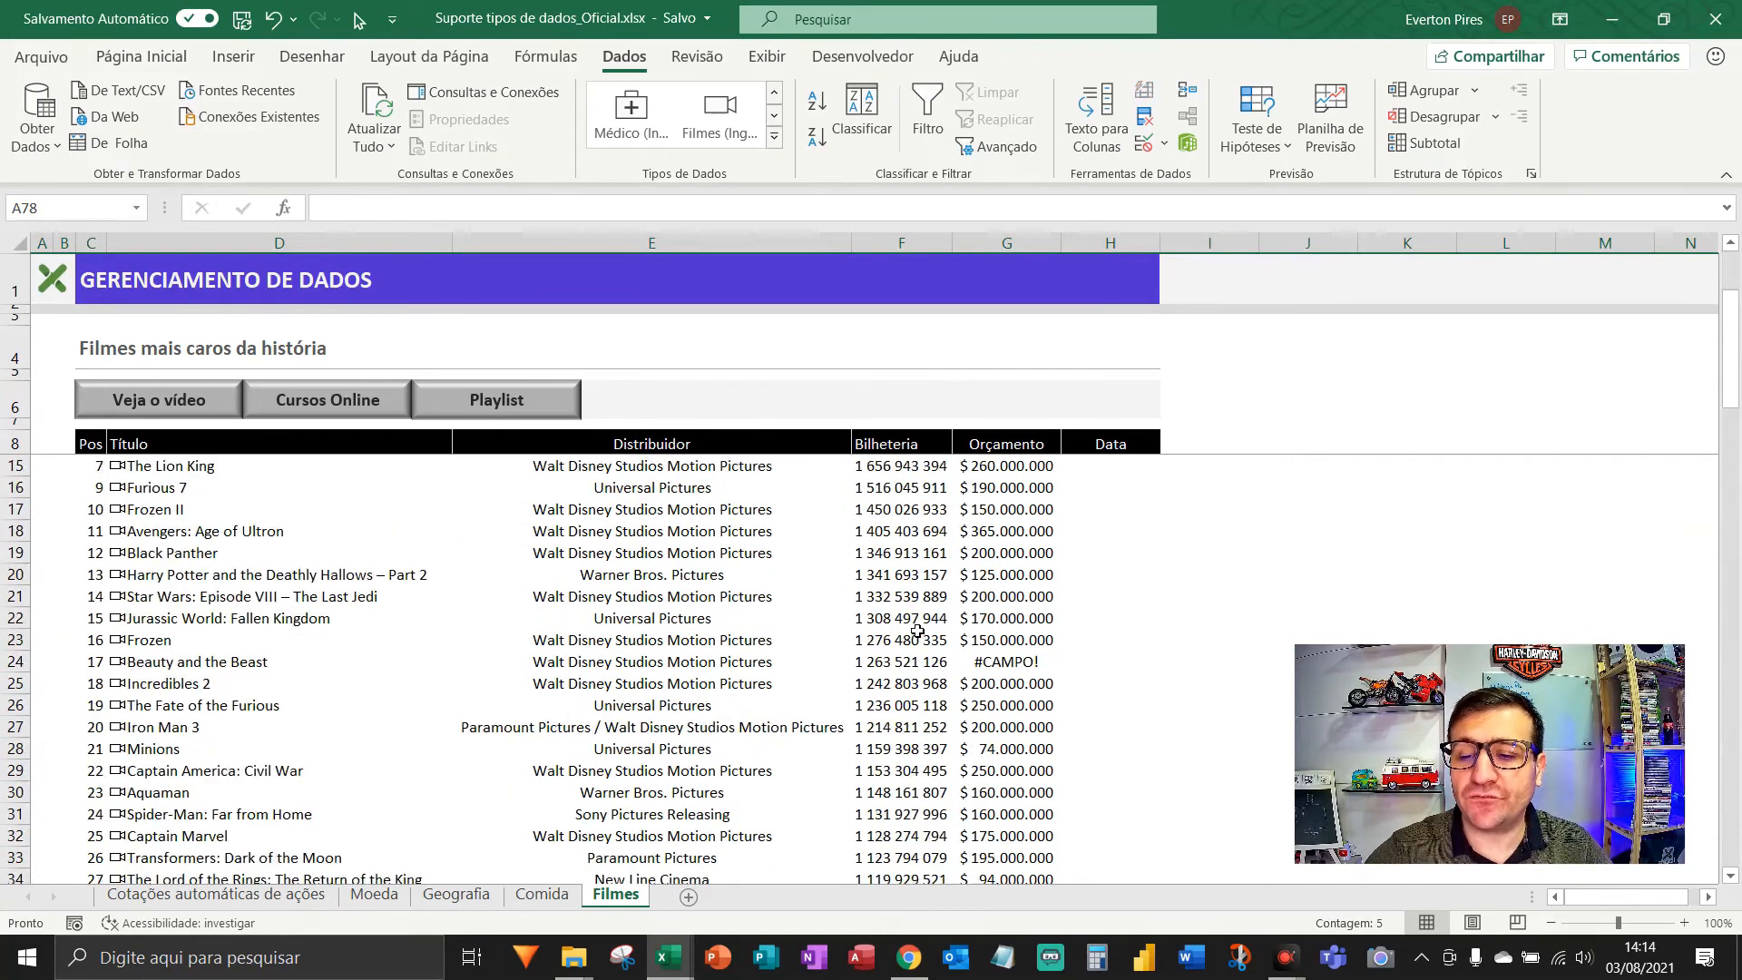
{"action": "left_click", "coordinate": [16, 665]}
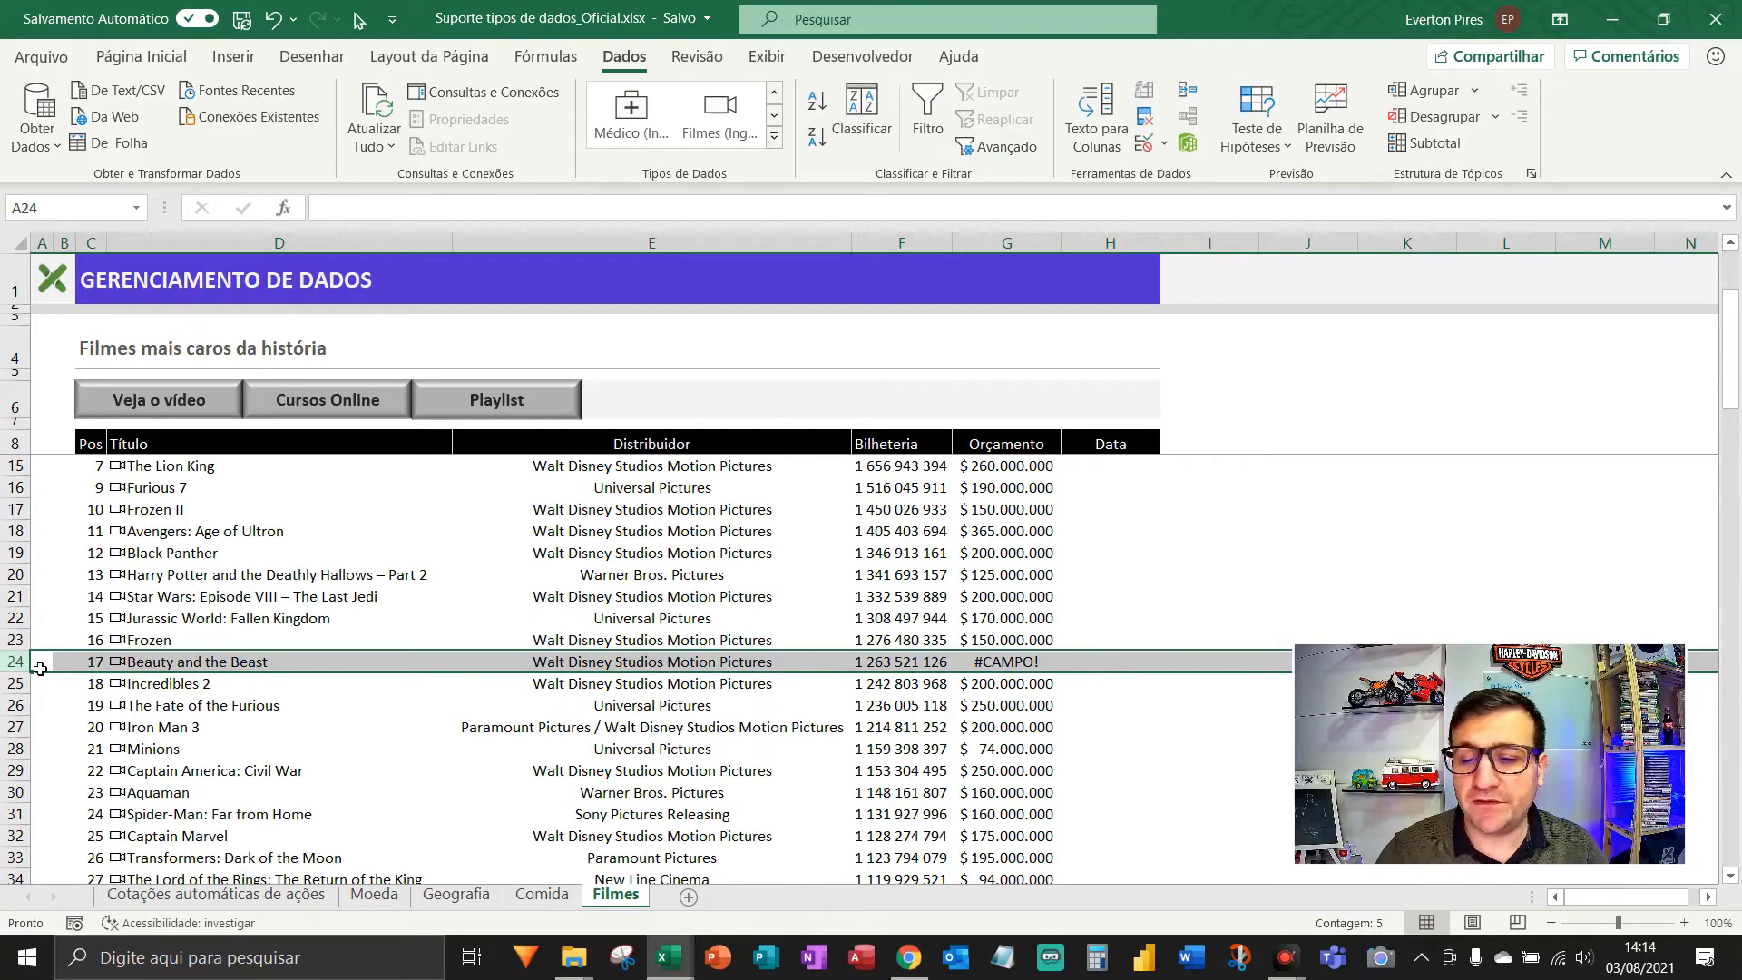
{"action": "key", "text": "ctrl+minus"}
{"action": "scroll", "coordinate": [883, 536], "scroll_direction": "up", "scroll_amount": 2}
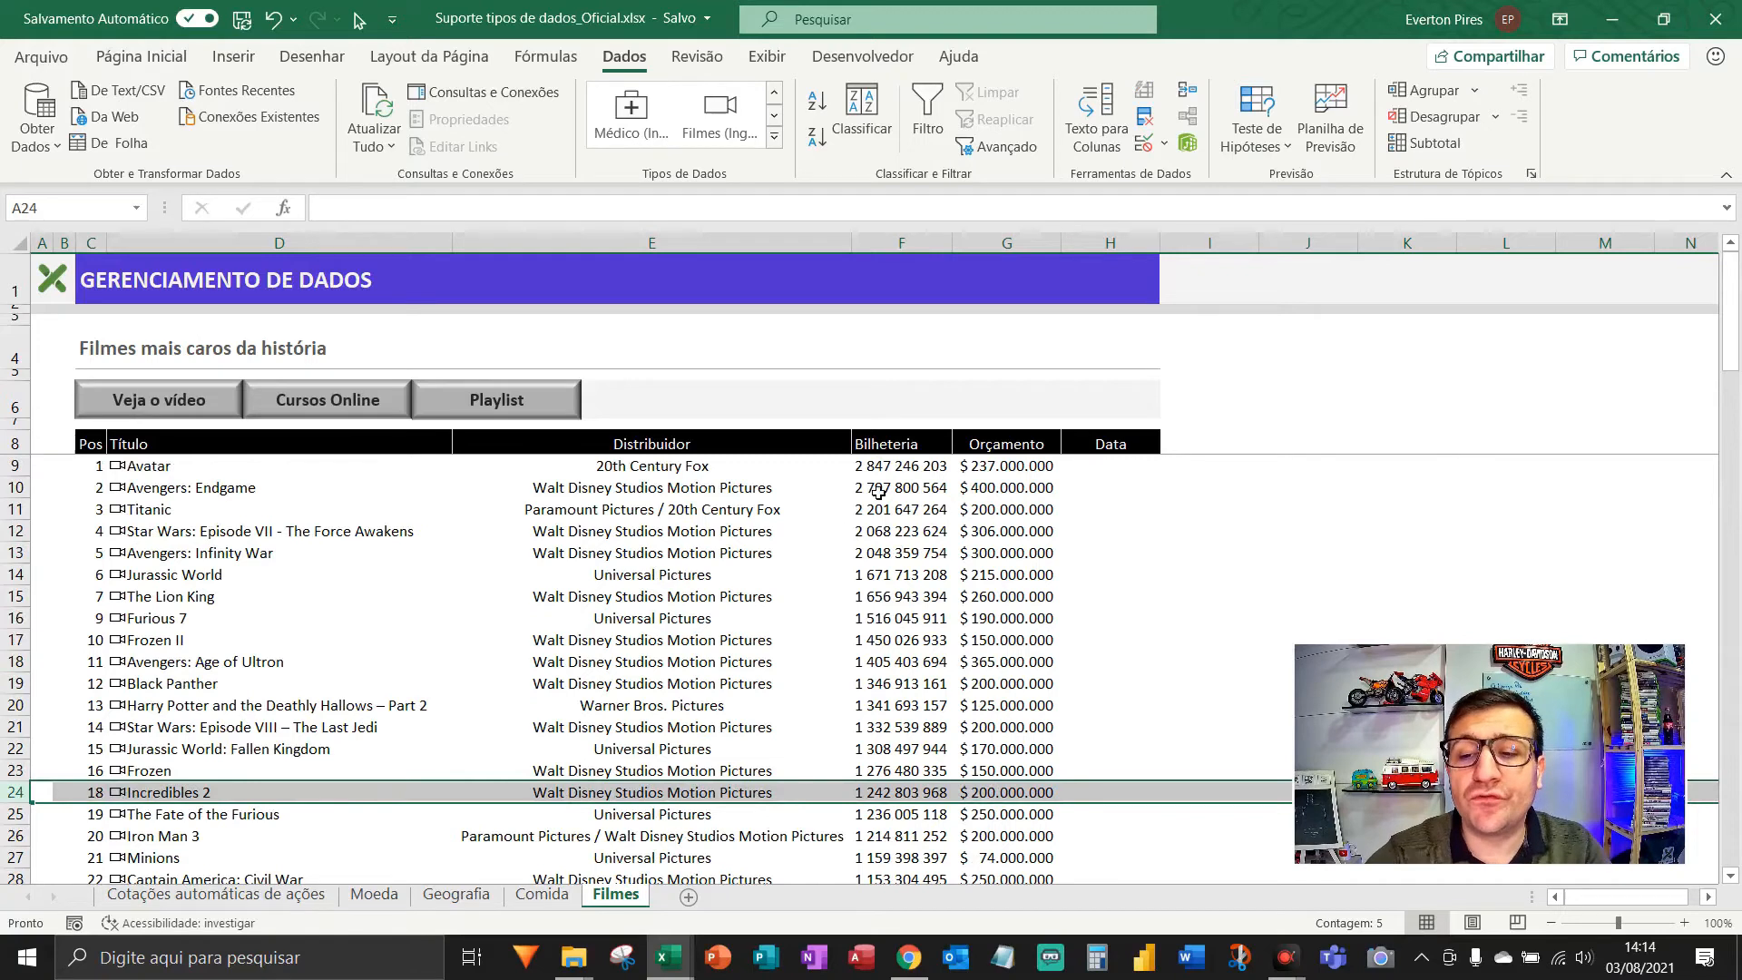
- Extract the release date of Avatar in D9 into the Data column
{"action": "left_click", "coordinate": [1003, 509]}
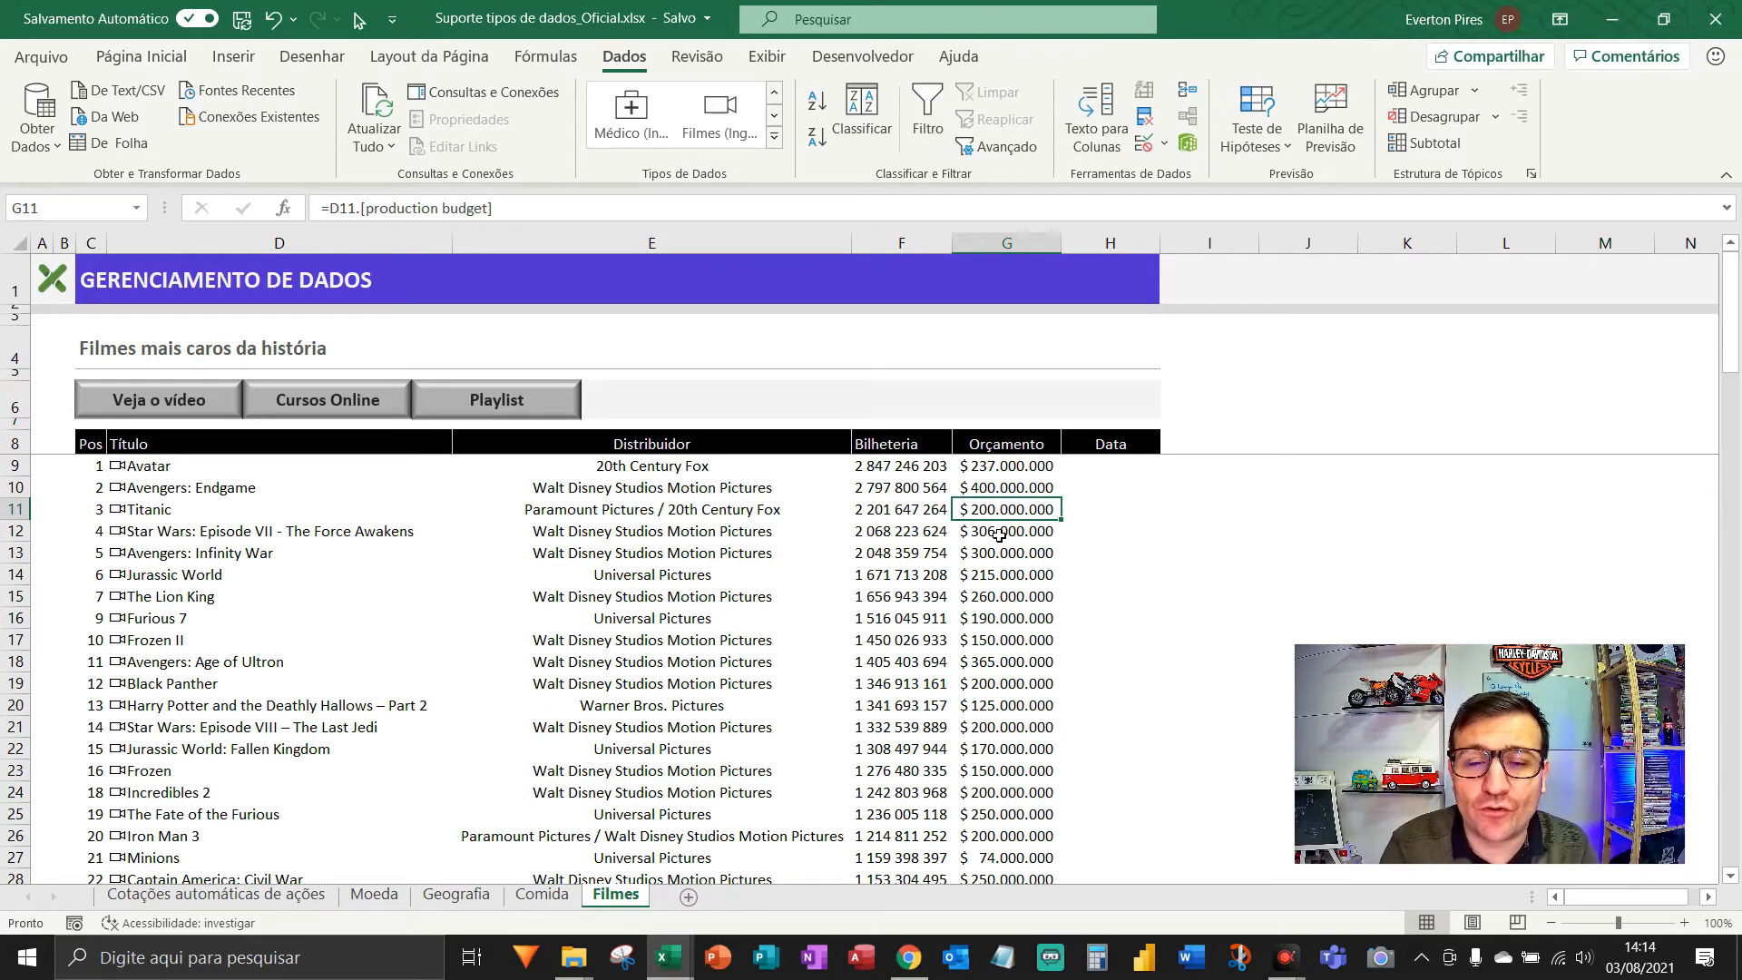
{"action": "left_click", "coordinate": [269, 475]}
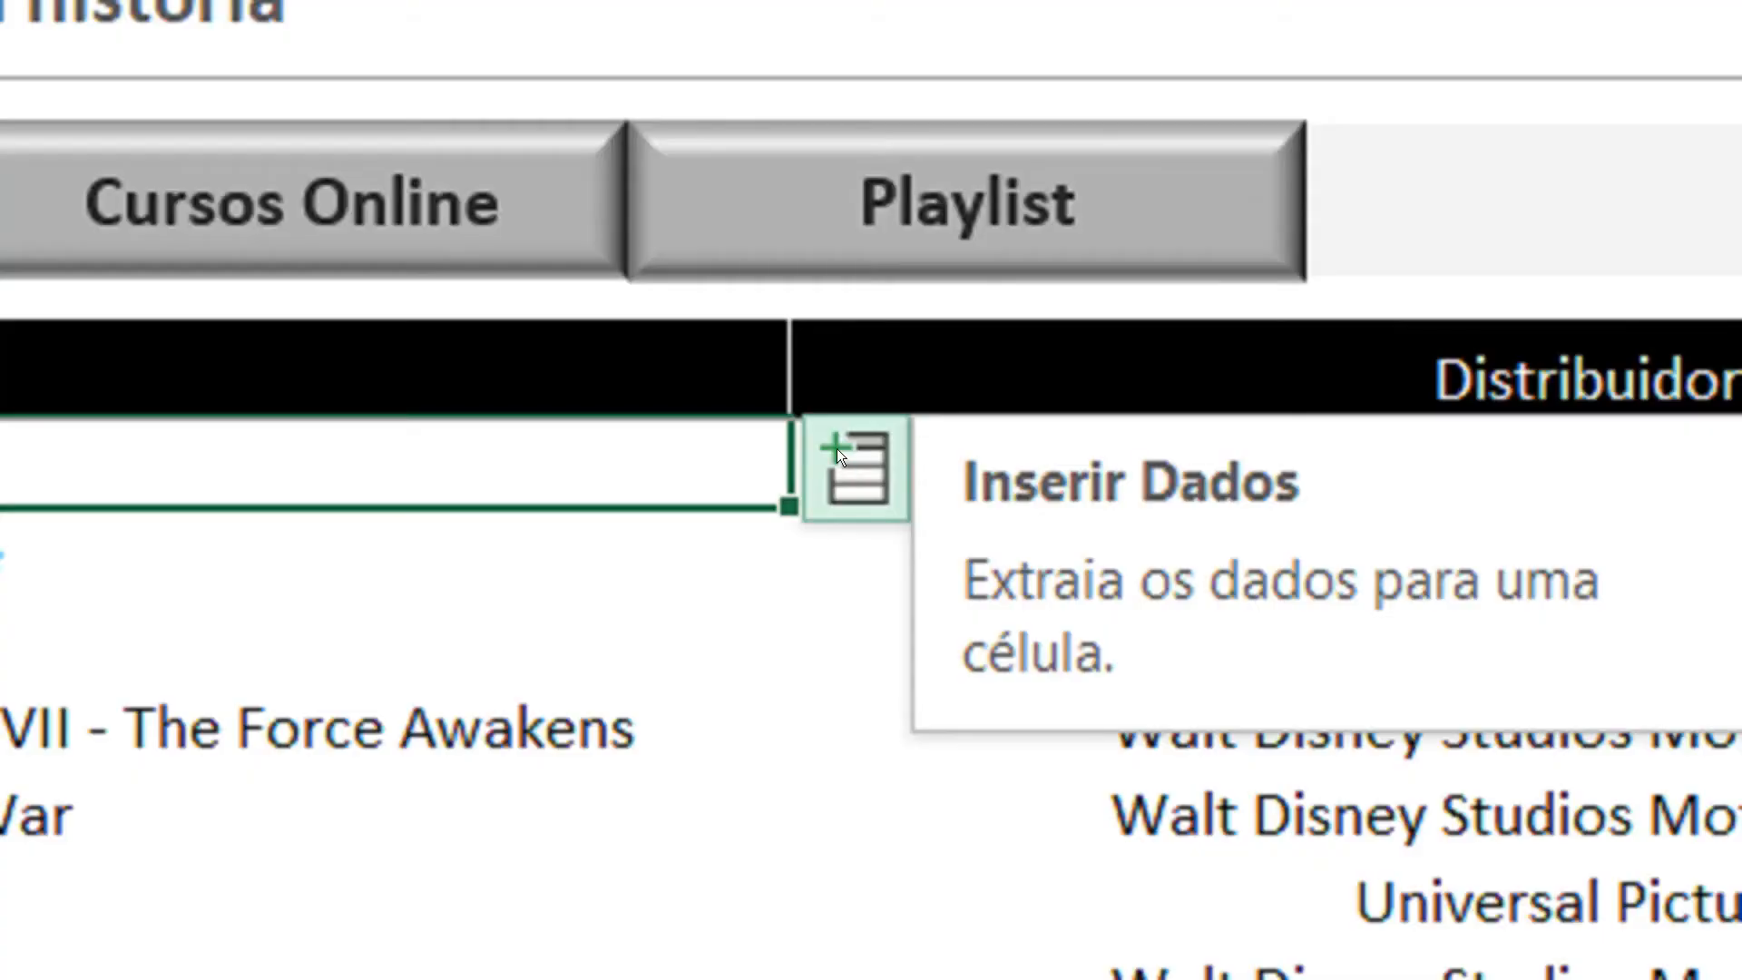
{"action": "left_click", "coordinate": [468, 464]}
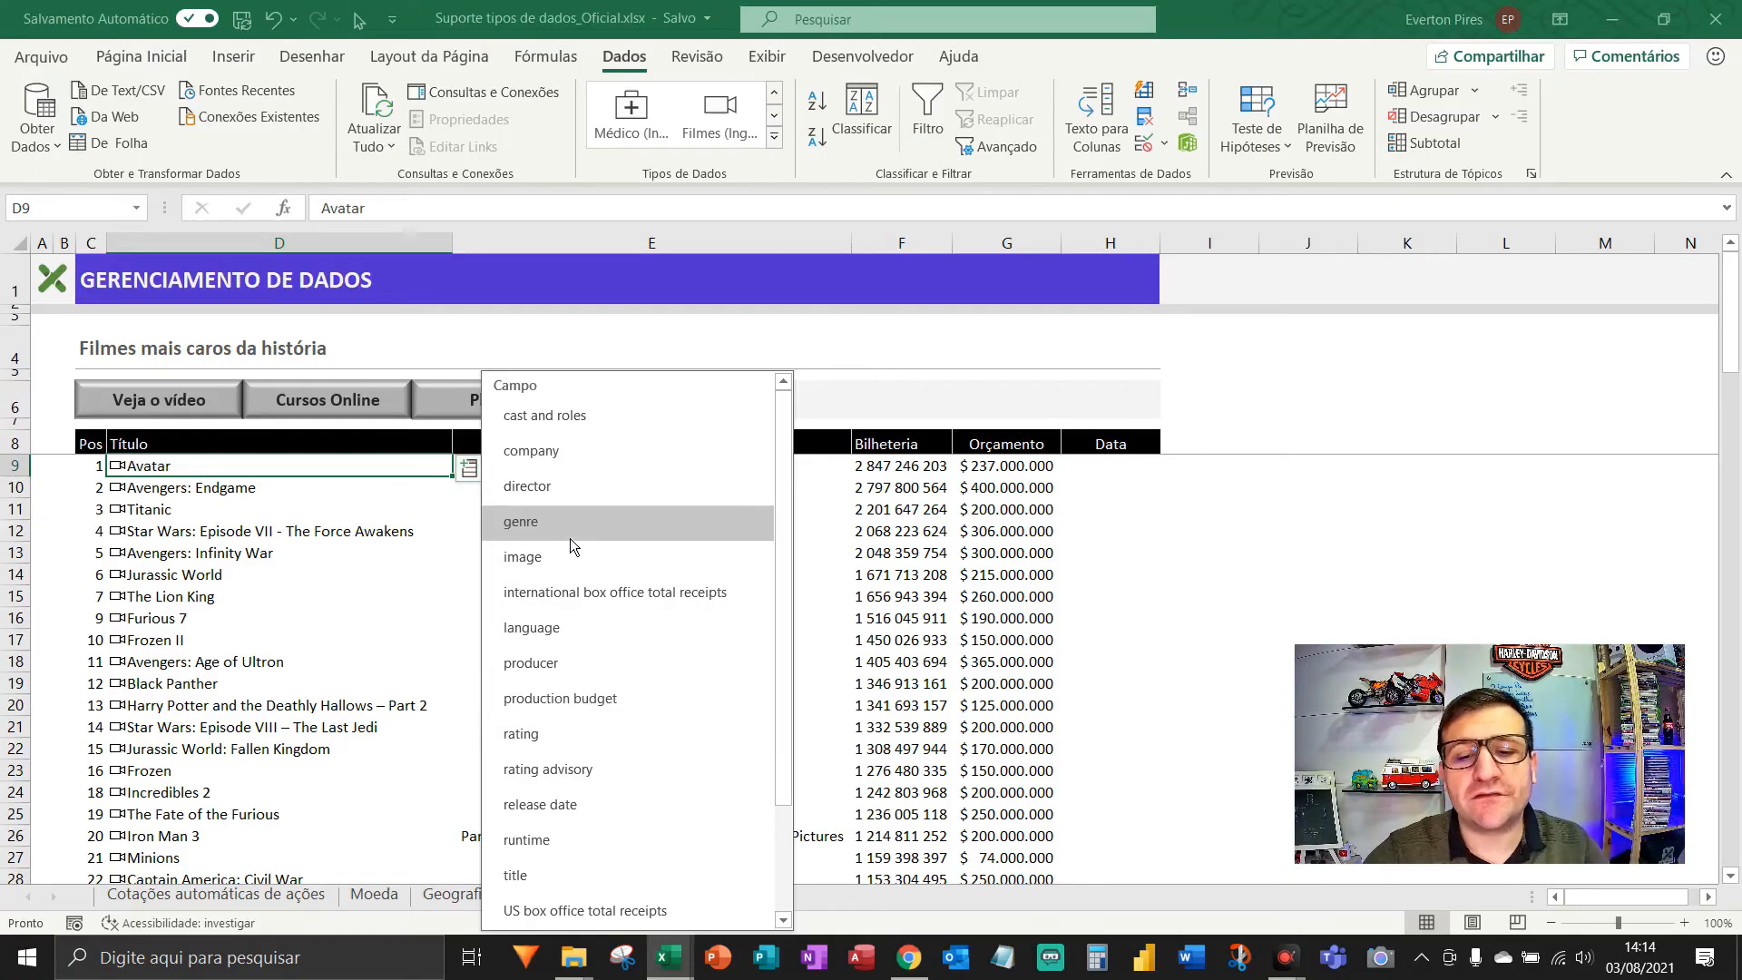
{"action": "scroll", "coordinate": [576, 562], "scroll_direction": "down", "scroll_amount": 1}
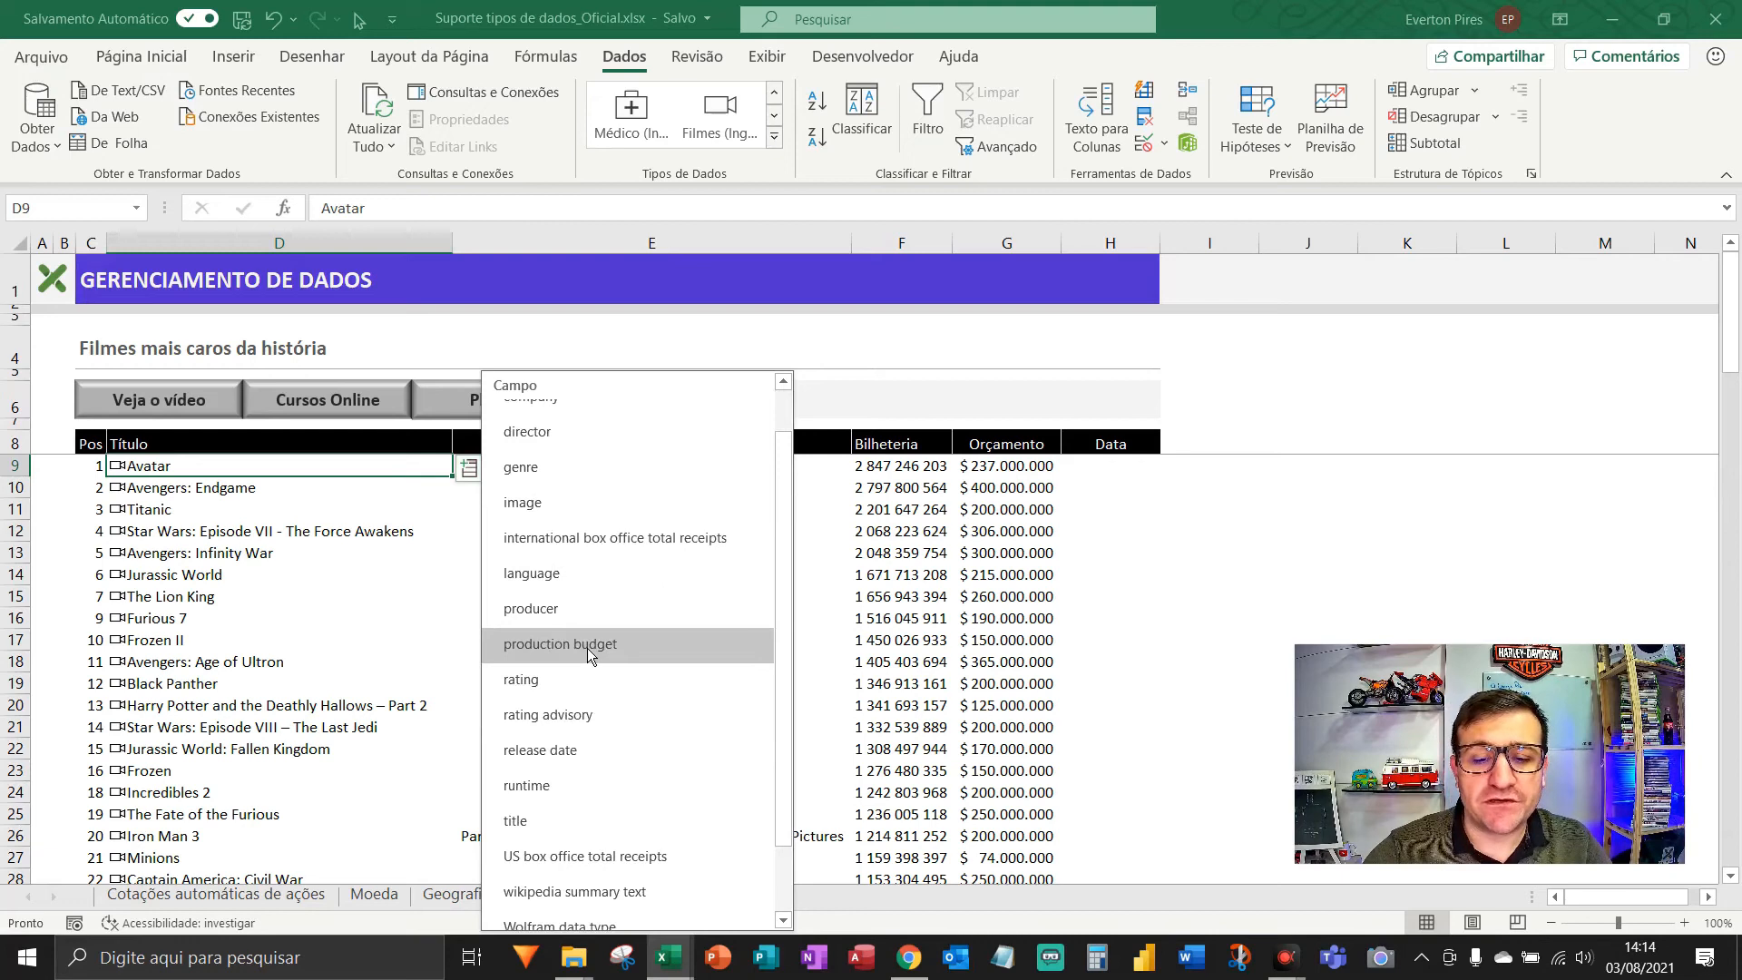
{"action": "scroll", "coordinate": [580, 639], "scroll_direction": "down", "scroll_amount": 3}
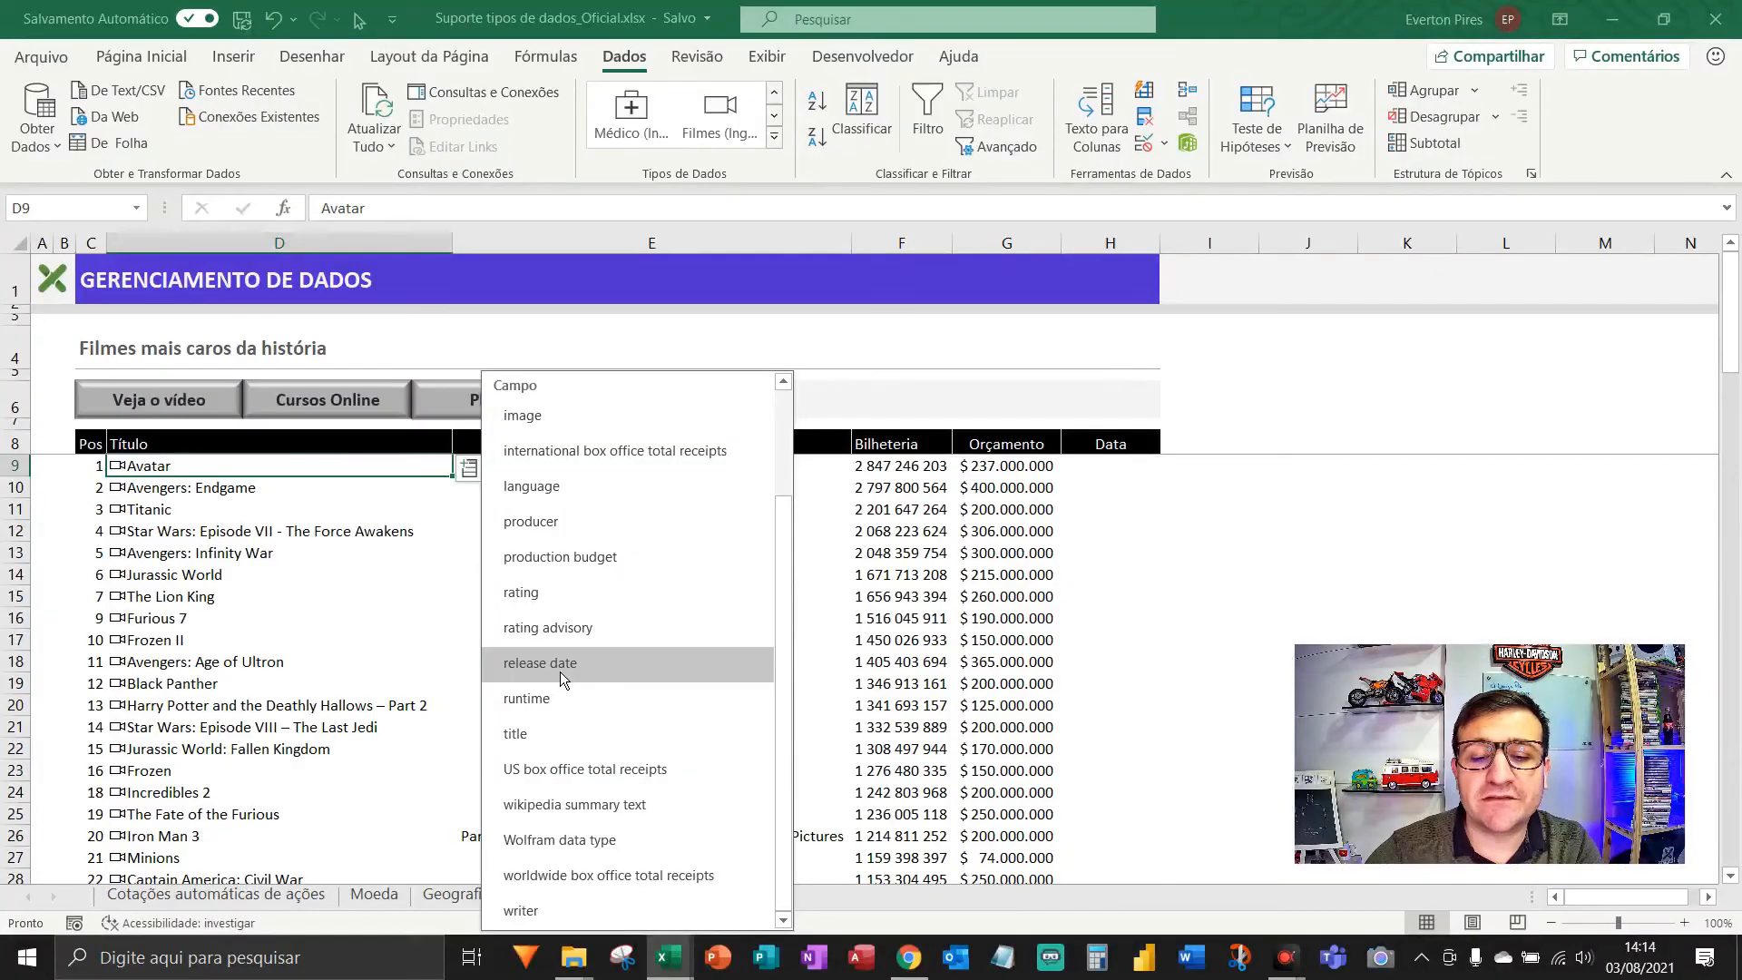
{"action": "left_click", "coordinate": [559, 673]}
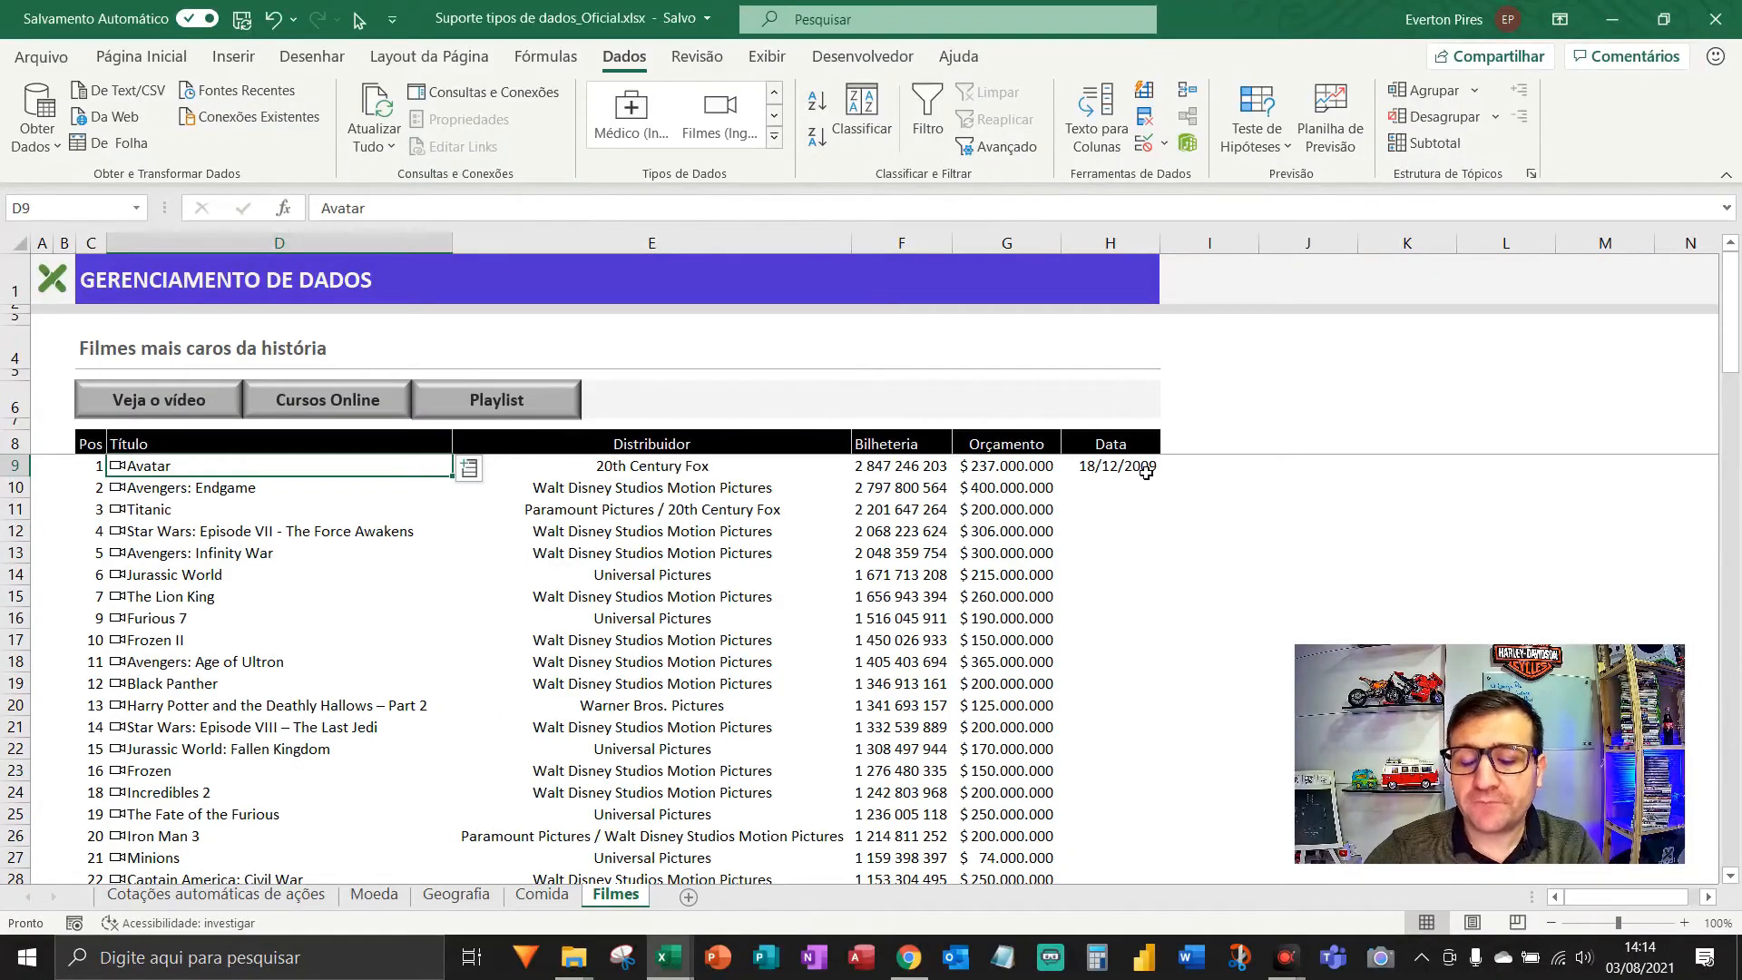
- Fill the release date formula in H9 down the Data column to the end of the film list
{"action": "key", "text": "F5"}
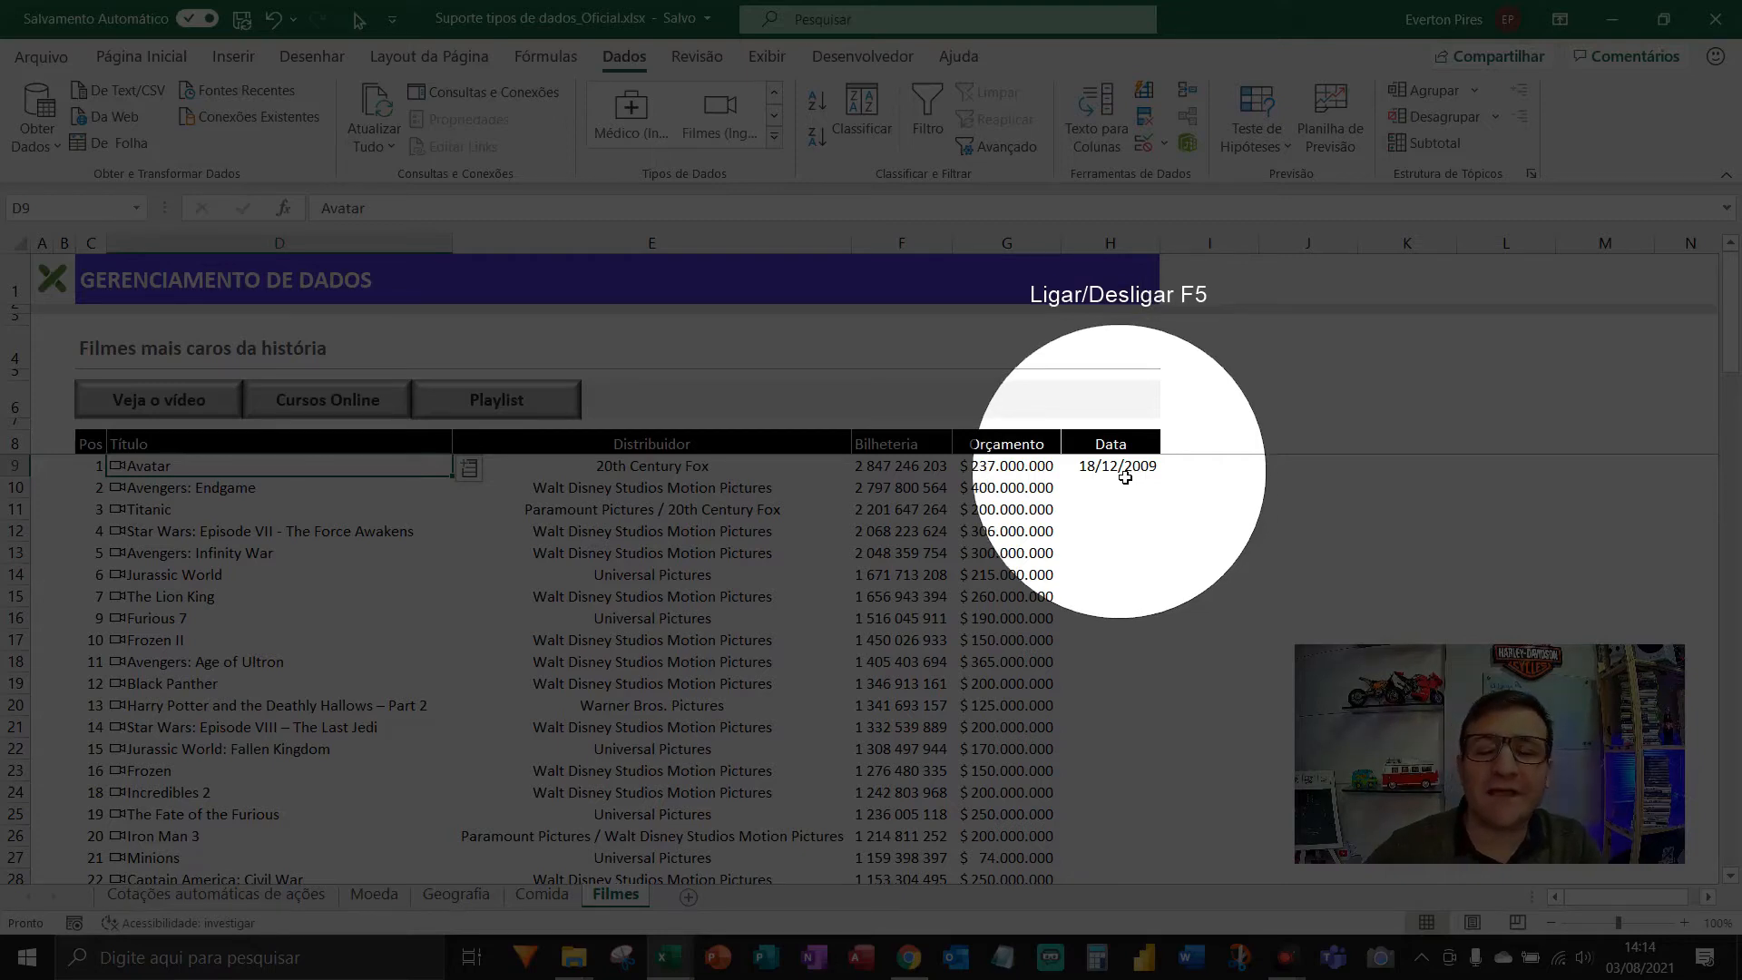
{"action": "key", "text": "F5"}
{"action": "left_click", "coordinate": [1125, 477]}
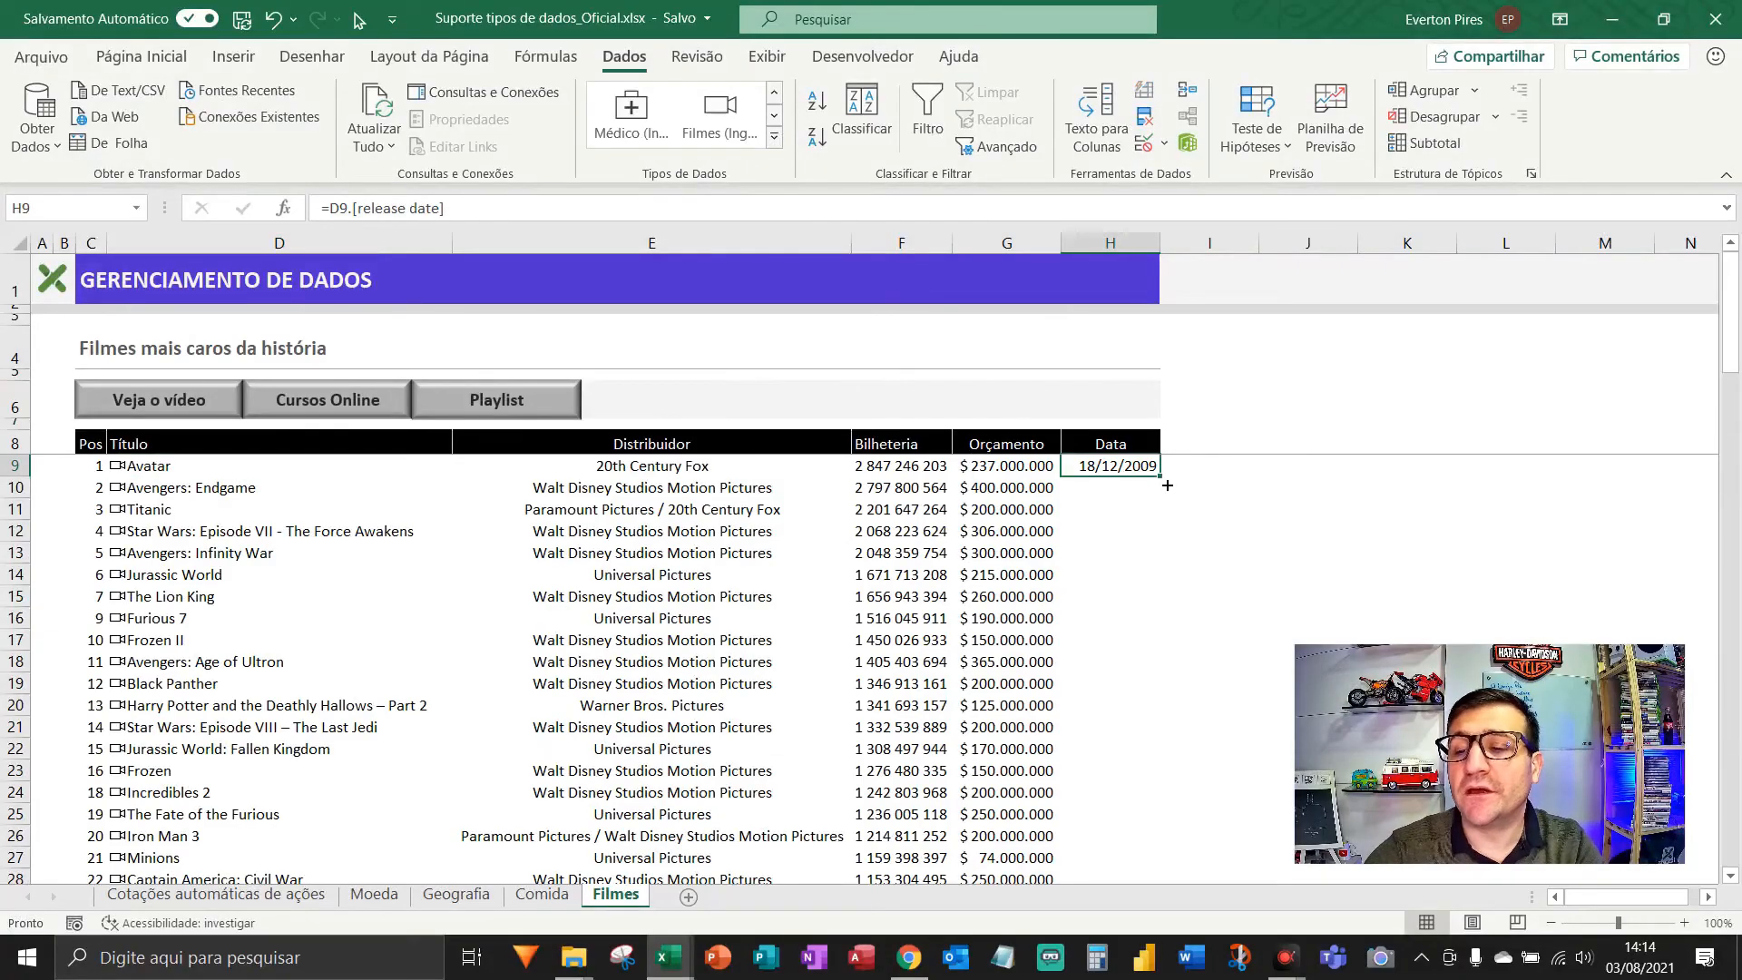
{"action": "double_click", "coordinate": [1160, 477]}
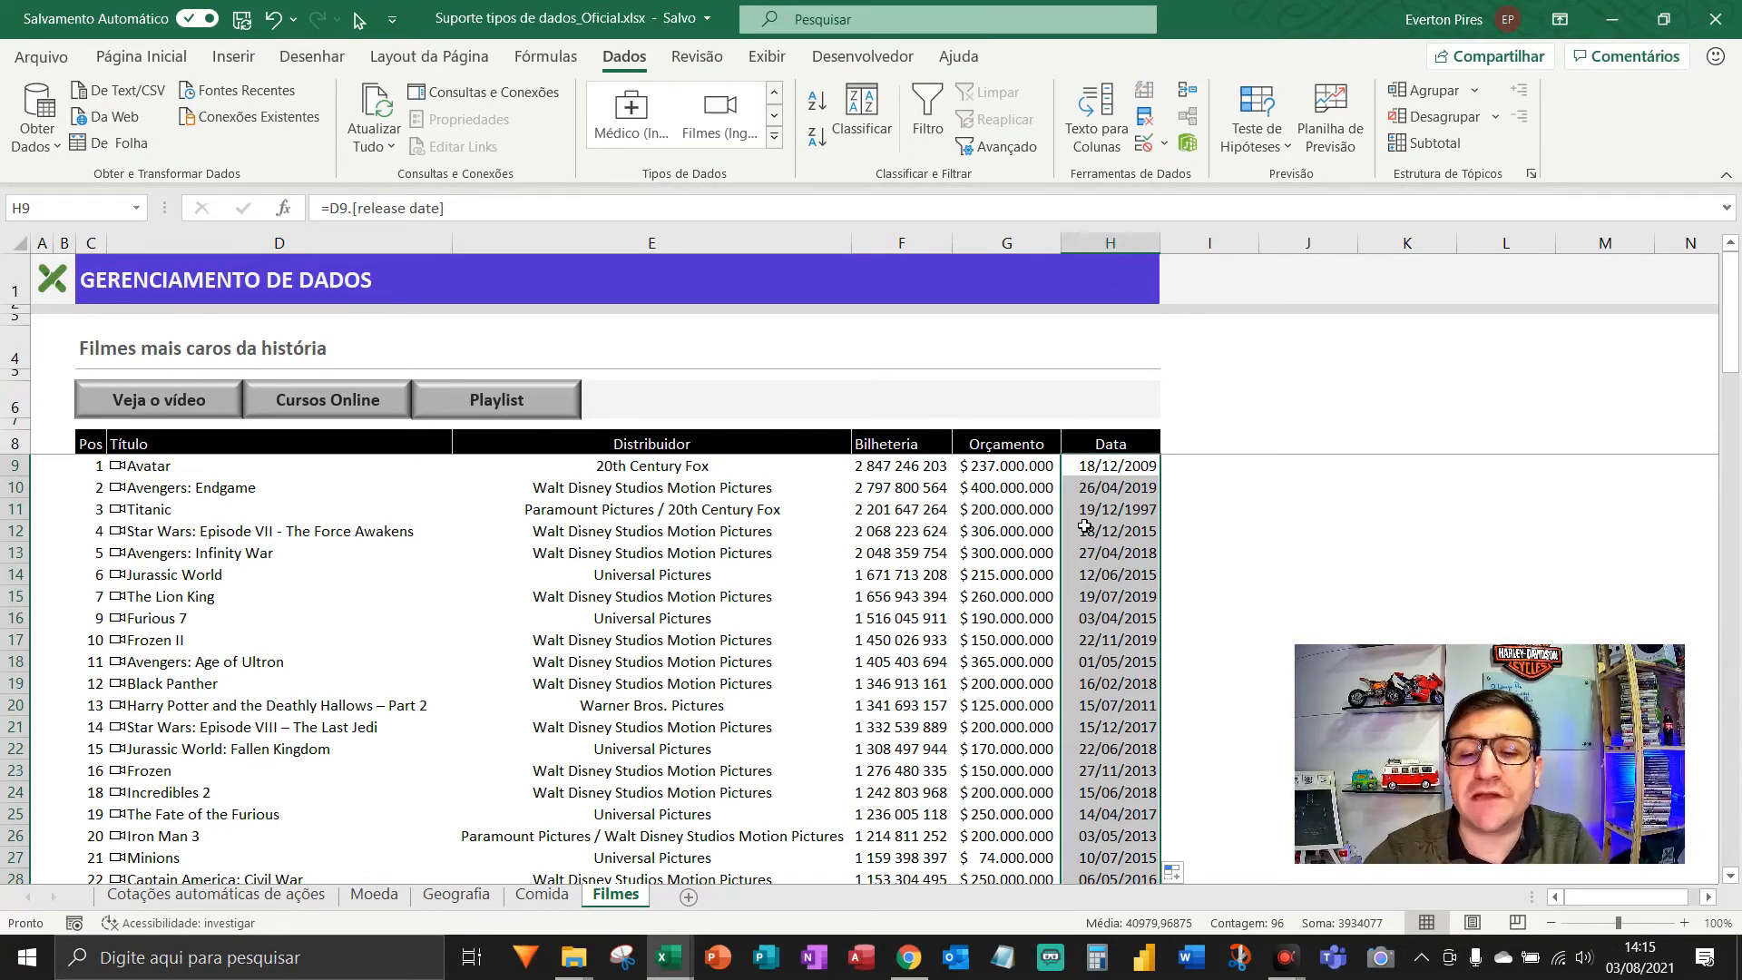
{"action": "left_click", "coordinate": [259, 472]}
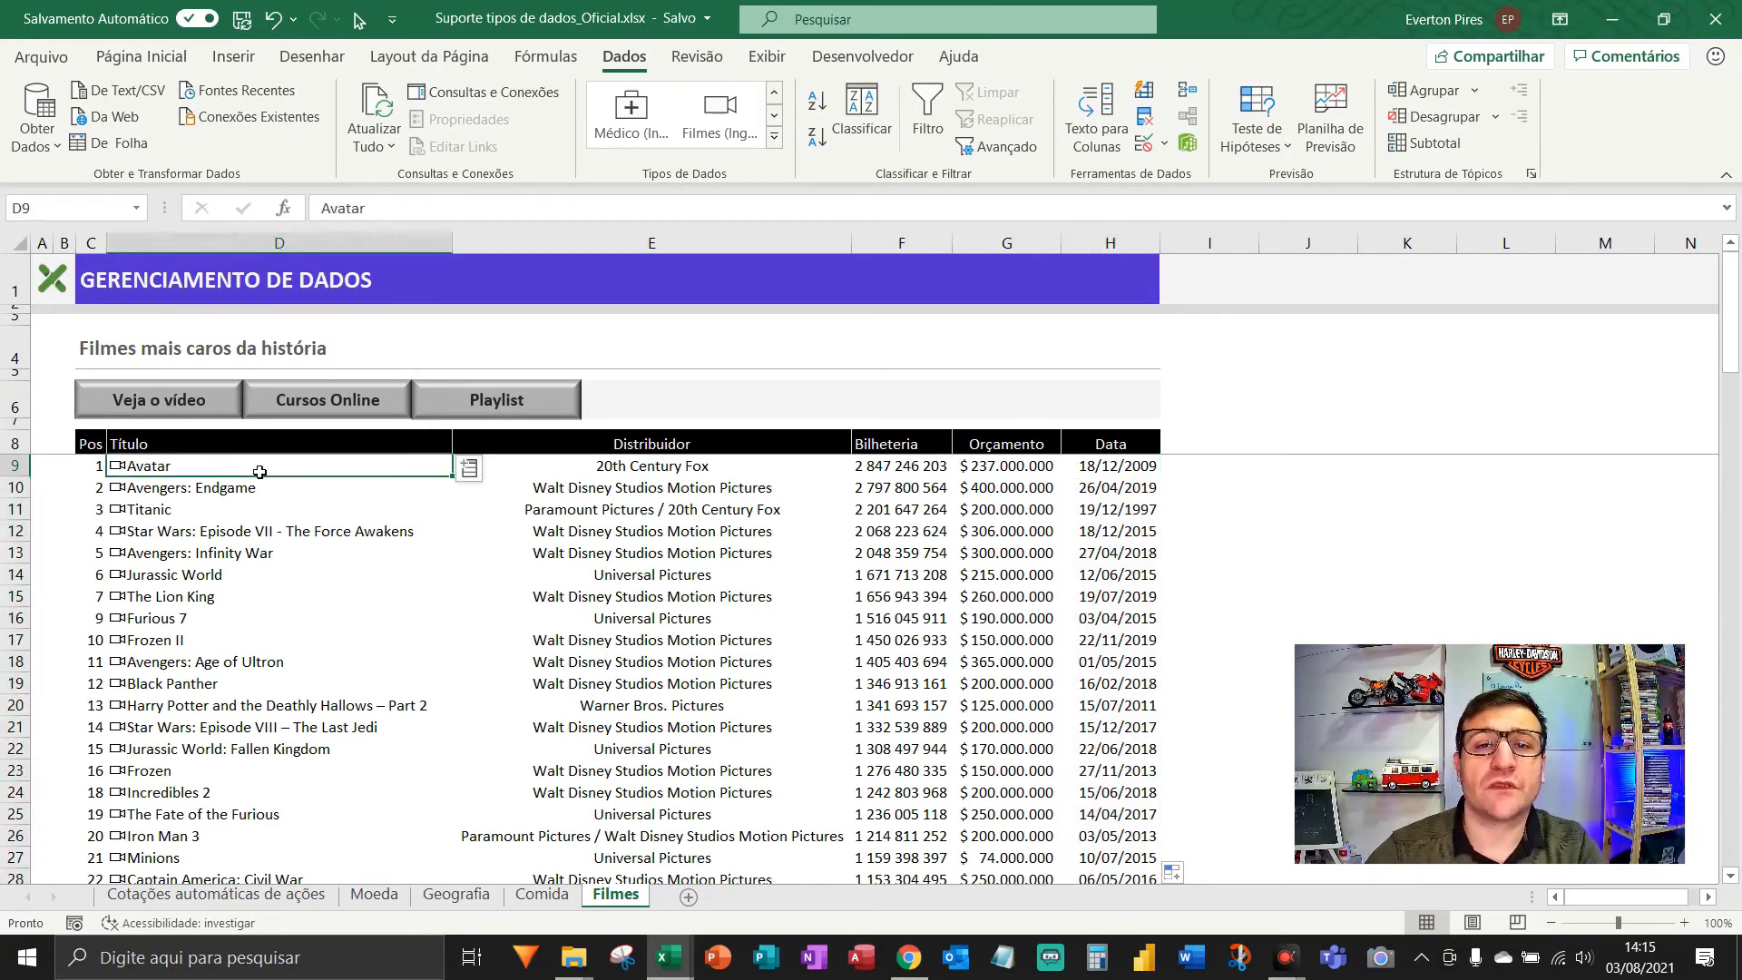
{"action": "left_click", "coordinate": [481, 476]}
{"action": "scroll", "coordinate": [566, 528], "scroll_direction": "down", "scroll_amount": 3}
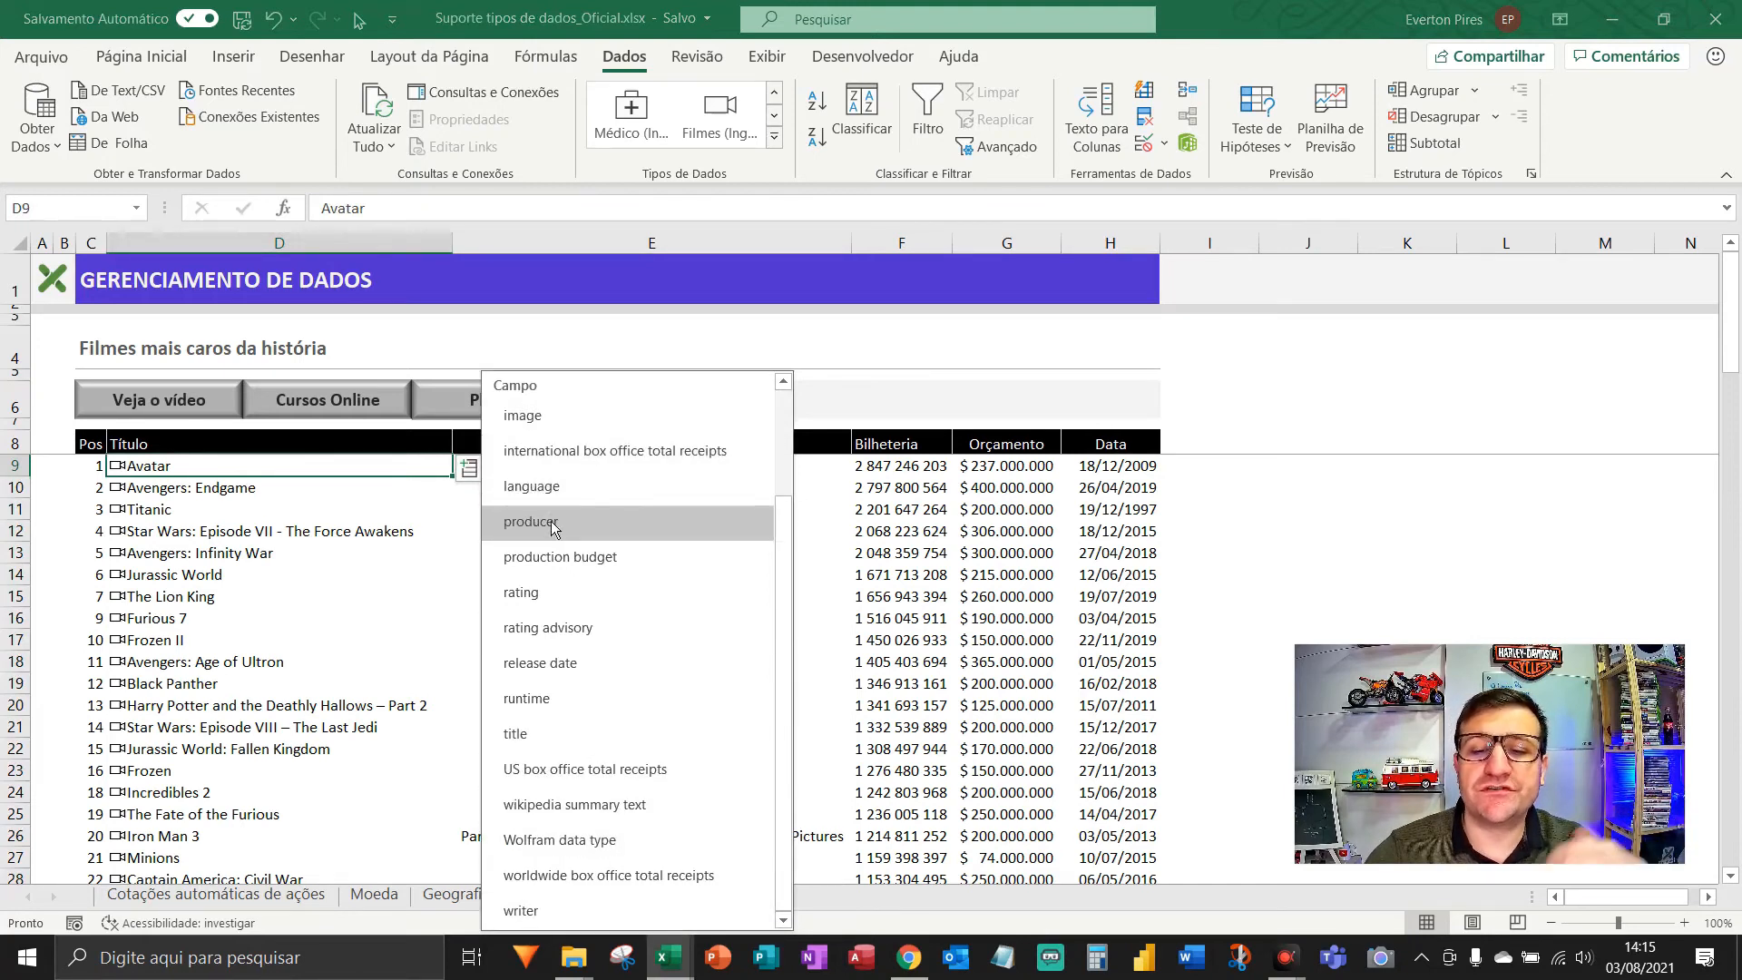
{"action": "scroll", "coordinate": [572, 513], "scroll_direction": "up", "scroll_amount": 2}
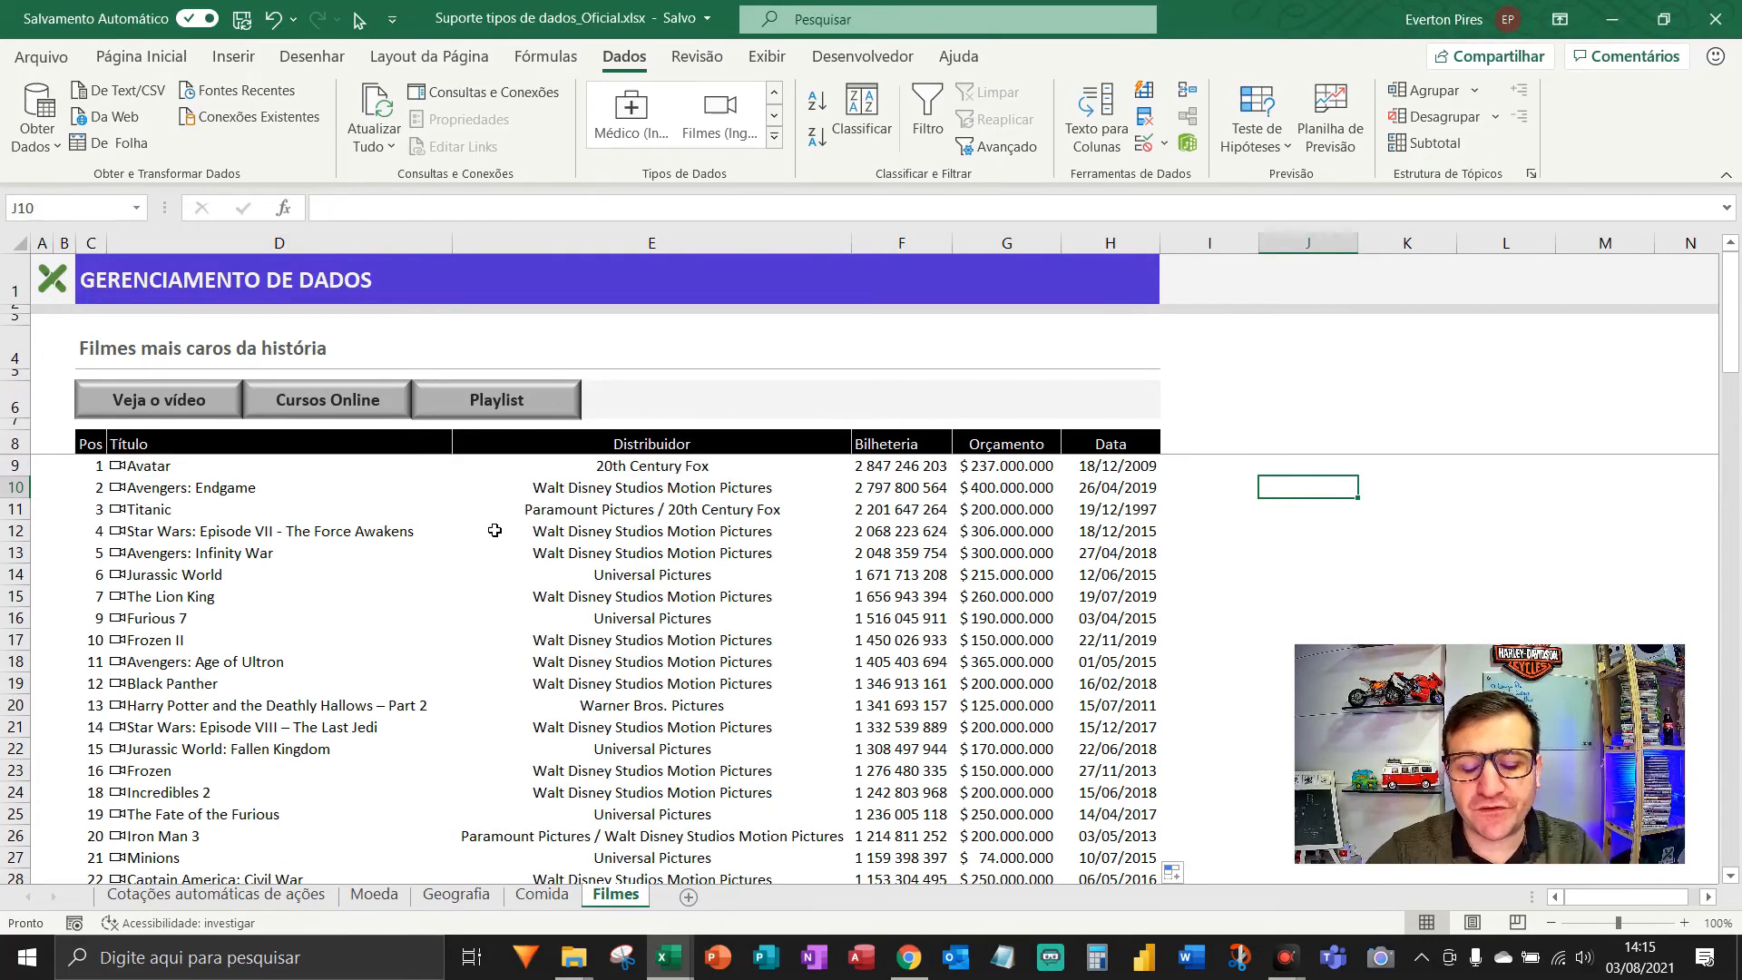
{"action": "key", "text": "F5"}
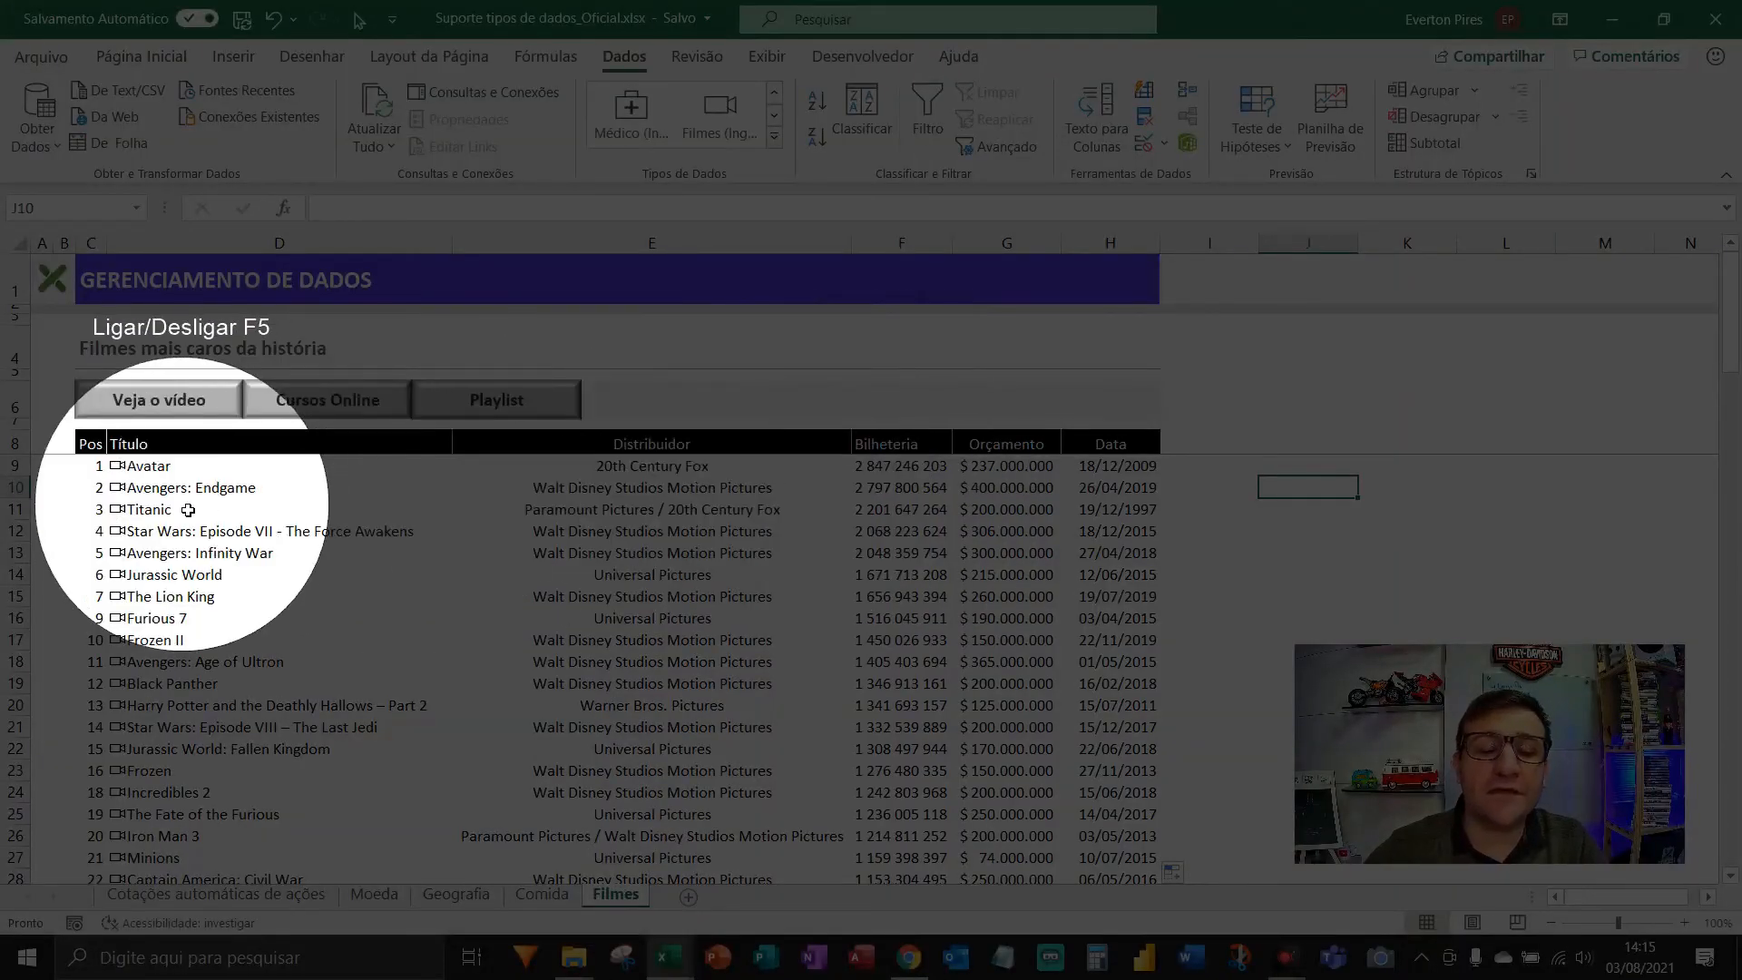
{"action": "key", "text": "F5"}
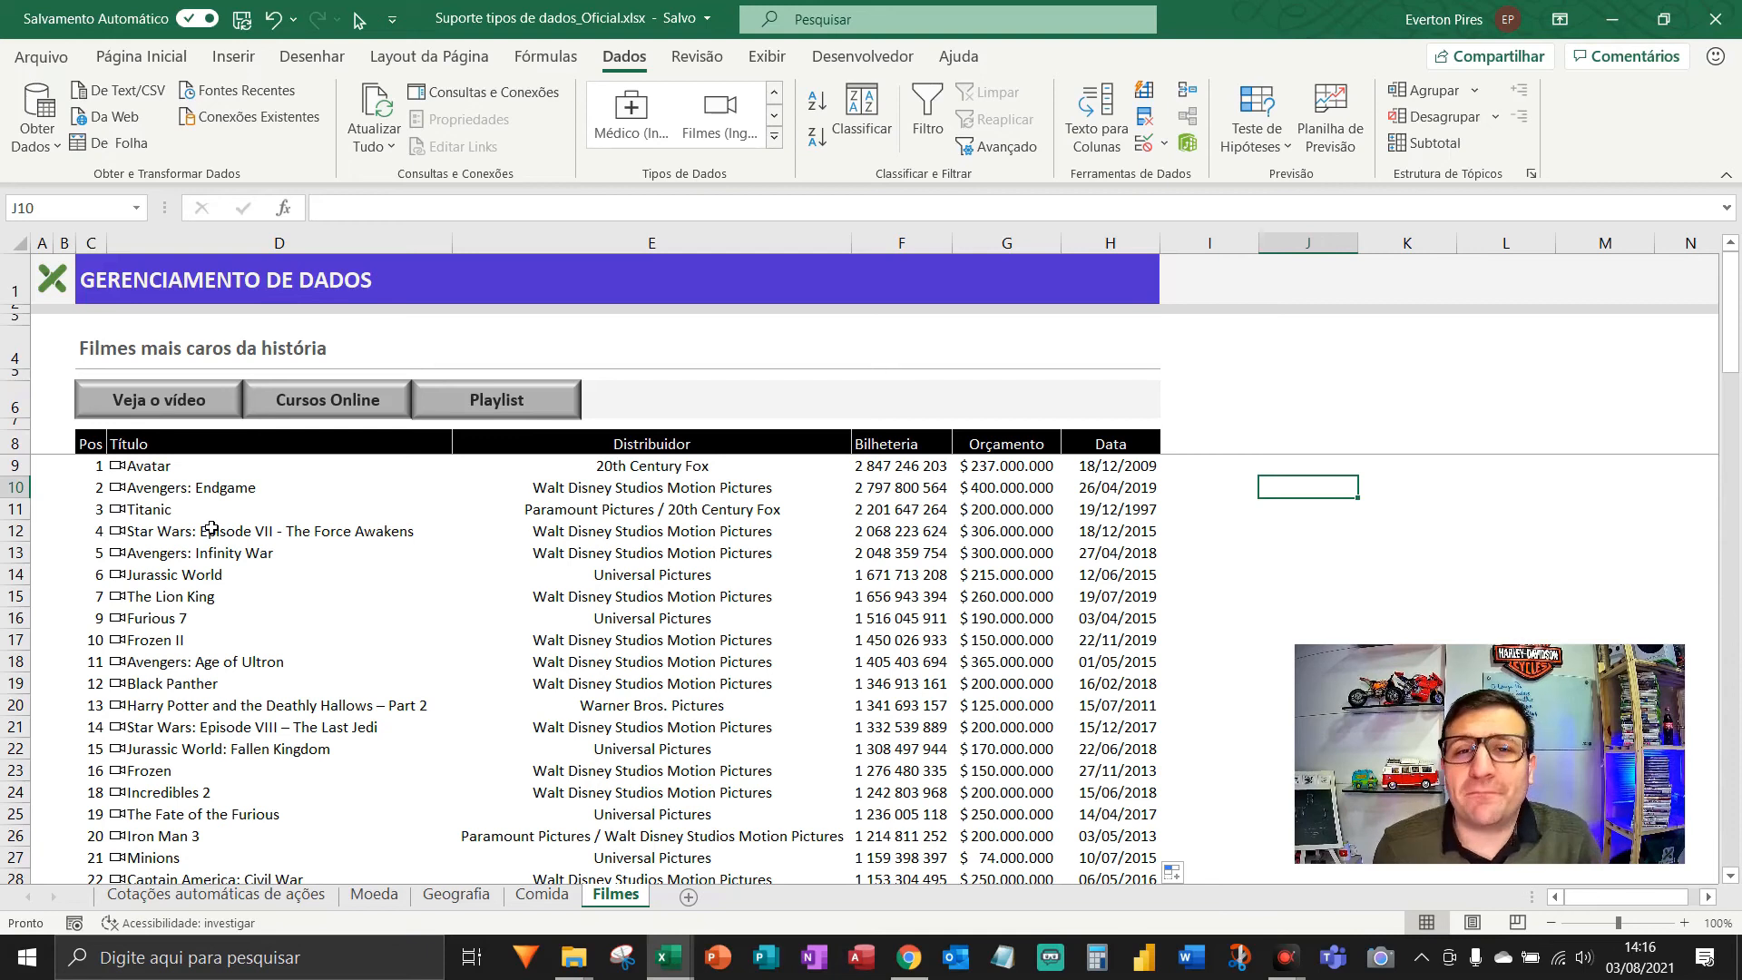
- Sort the film list by the Orçamento column in descending order
{"action": "left_click", "coordinate": [996, 510]}
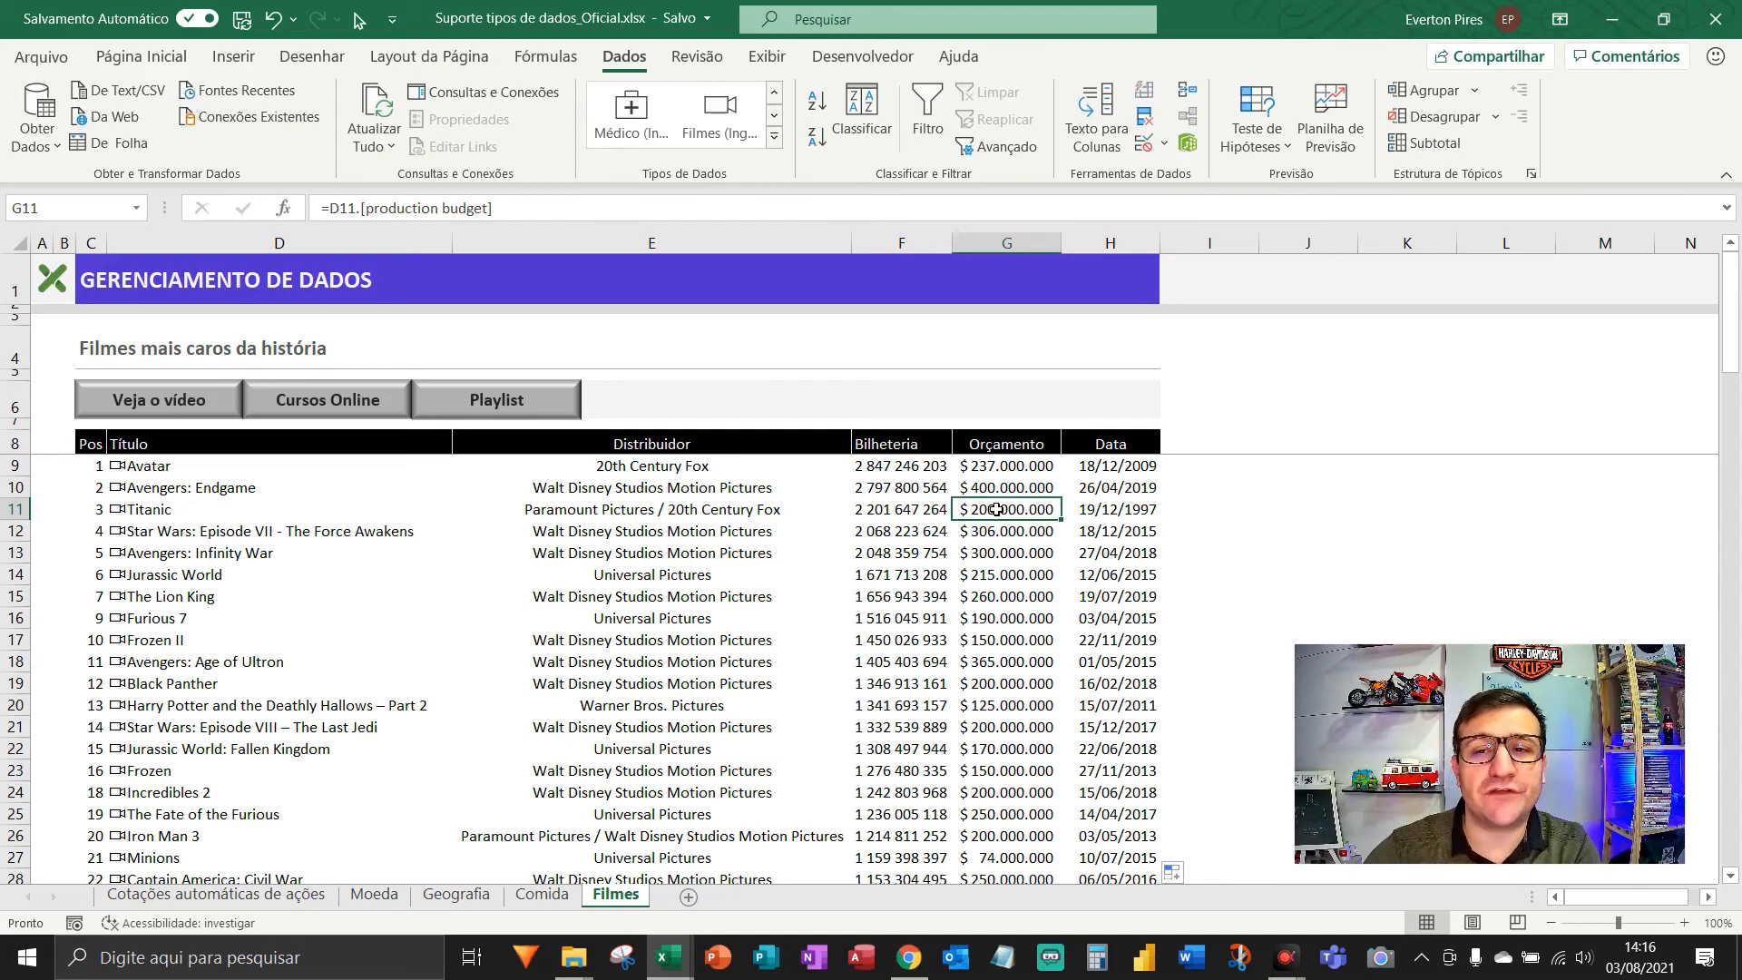
{"action": "left_click", "coordinate": [816, 136]}
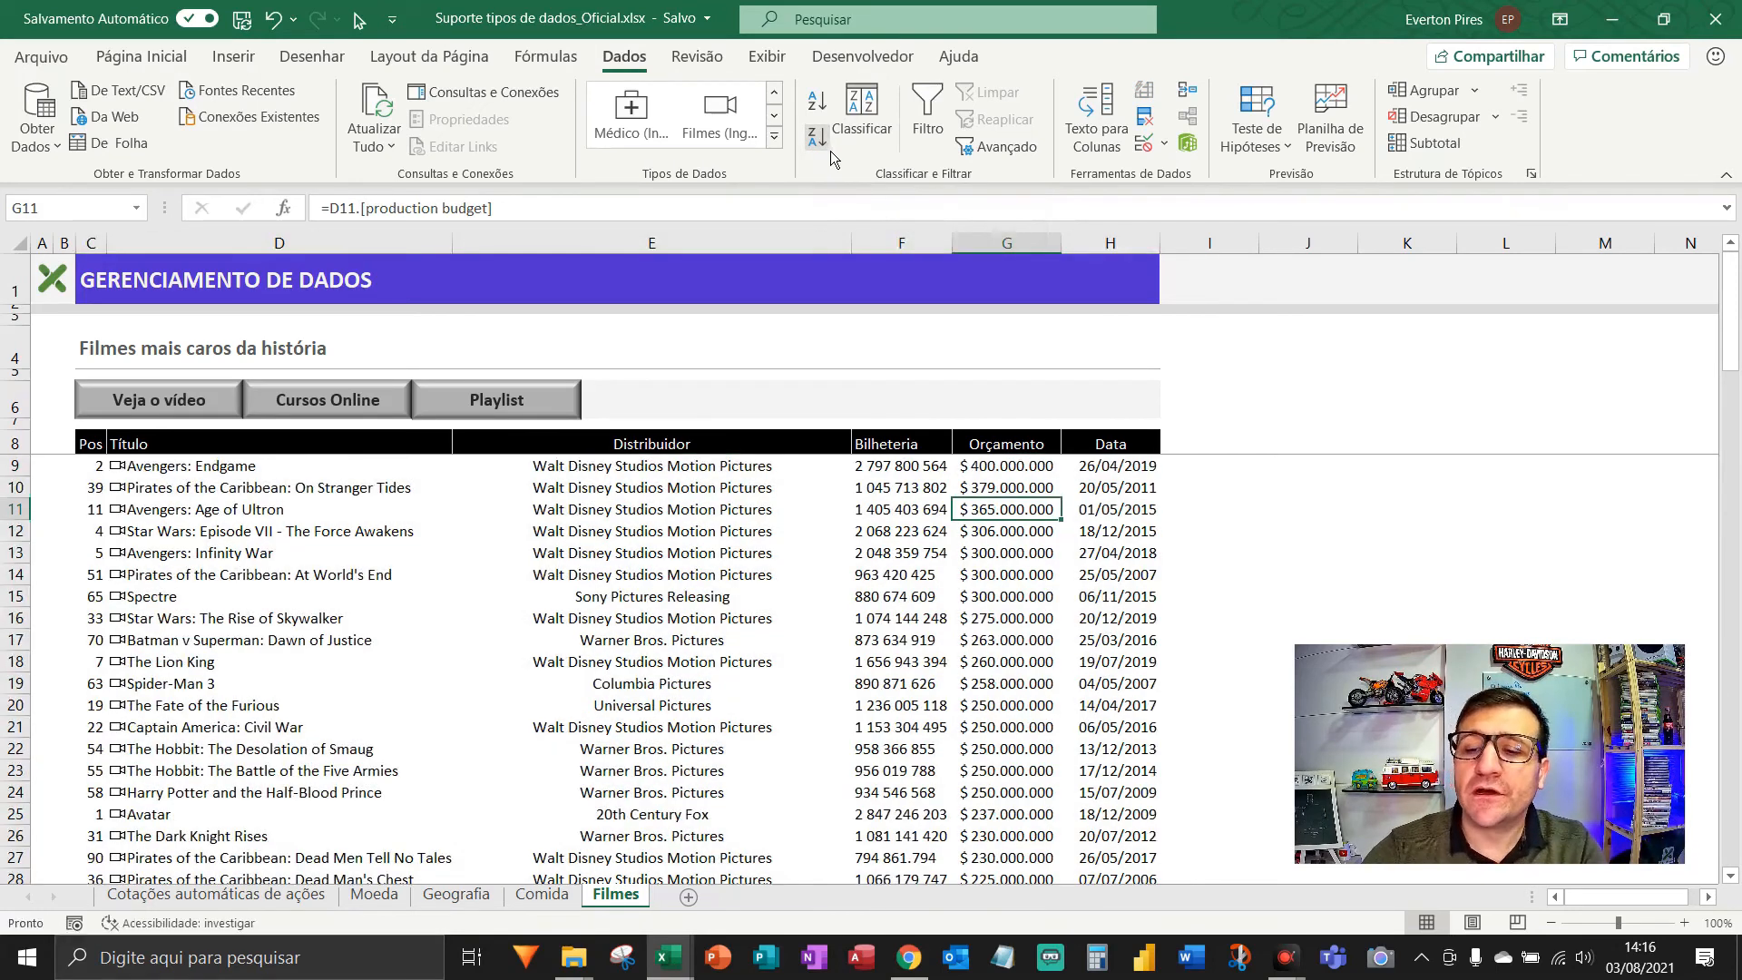
{"action": "left_click", "coordinate": [1007, 471]}
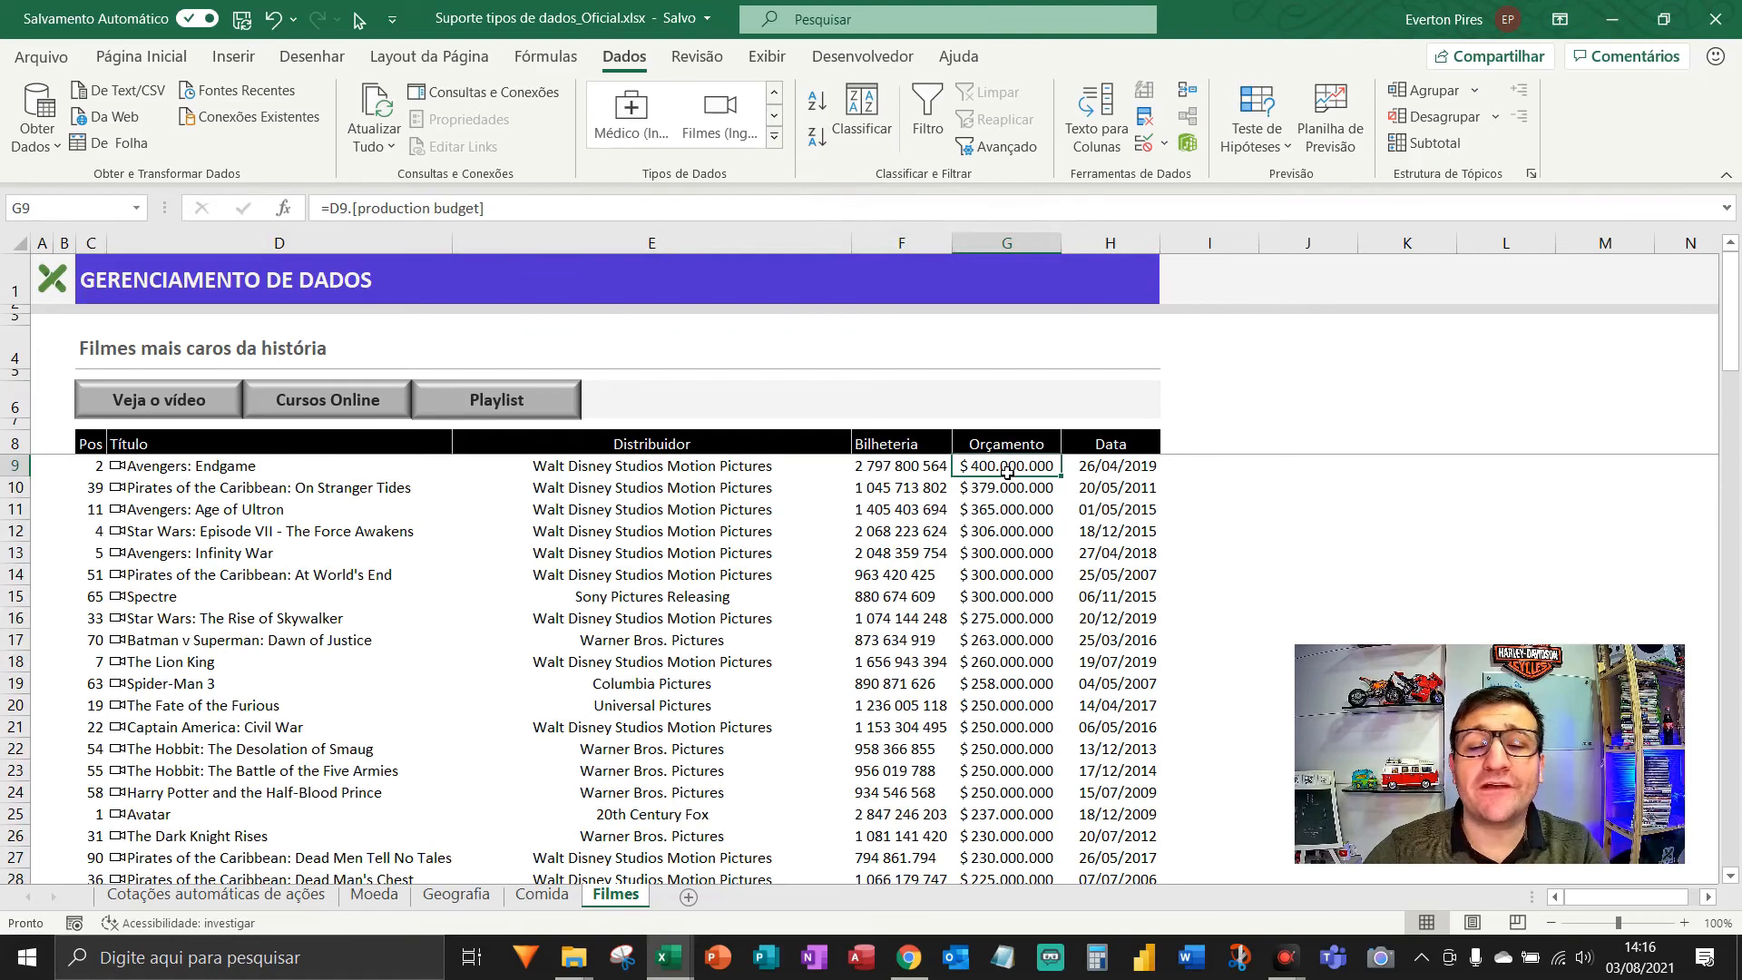